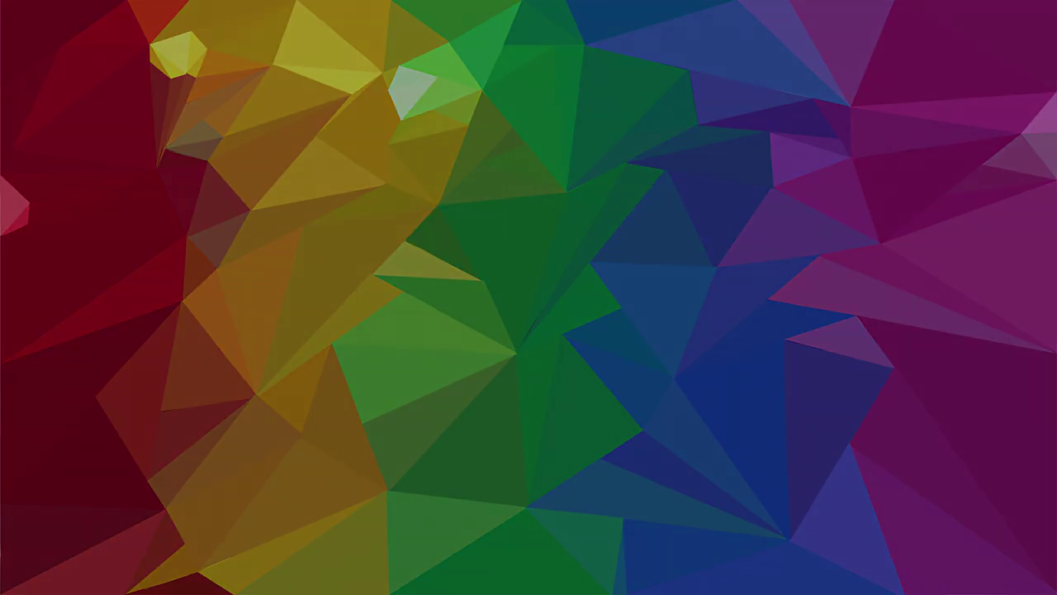
# - Fit the whole rainbow glitter bokeh photo in the window with Ctrl+0
pyautogui.hotkey('ctrl', '0')
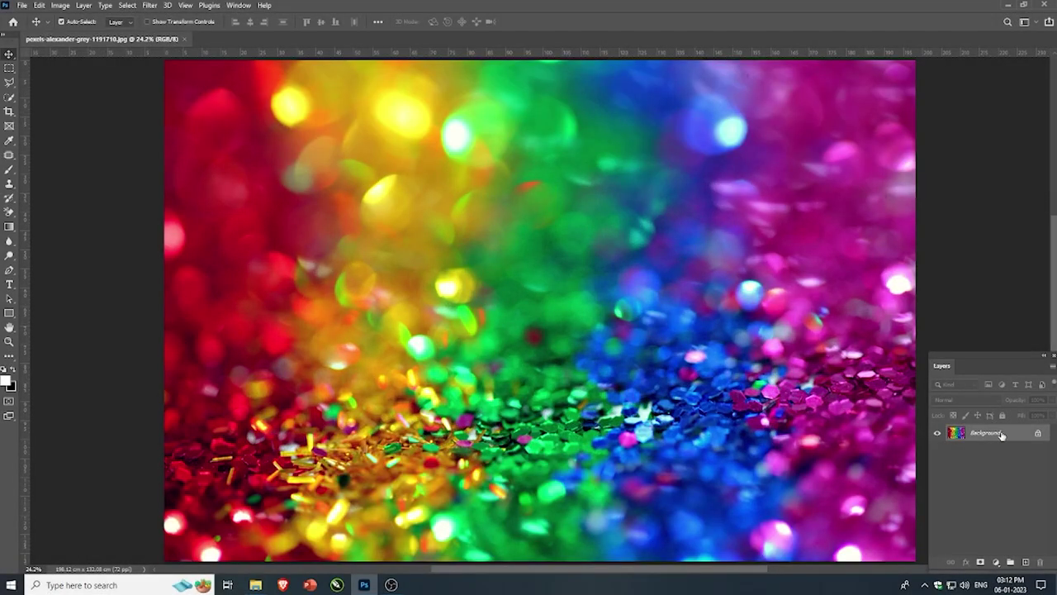
# - Convert the locked Background layer into an editable Layer 0
pyautogui.doubleClick(1001, 435)
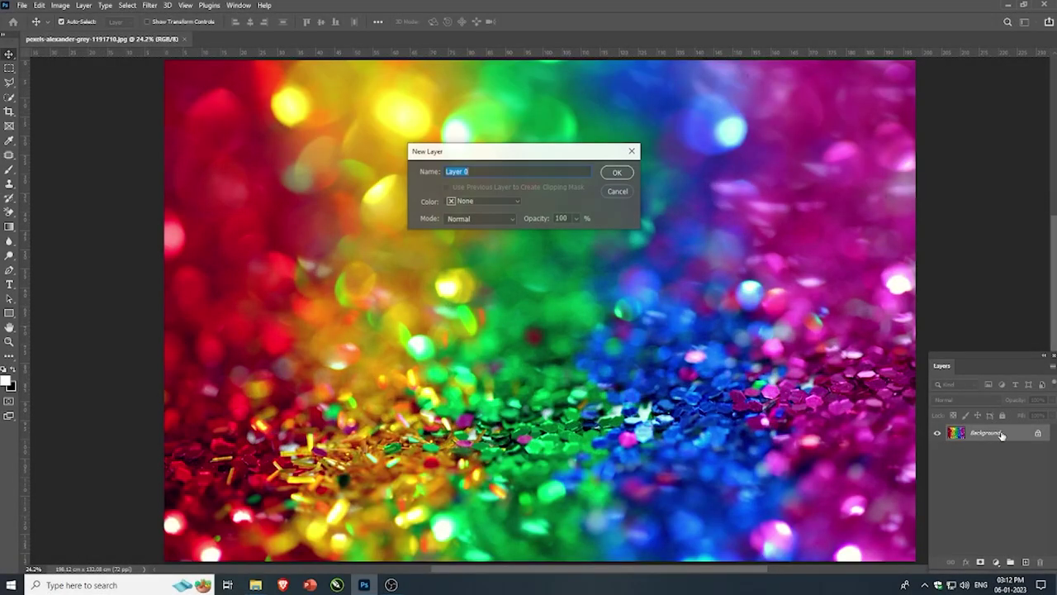
pyautogui.click(618, 176)
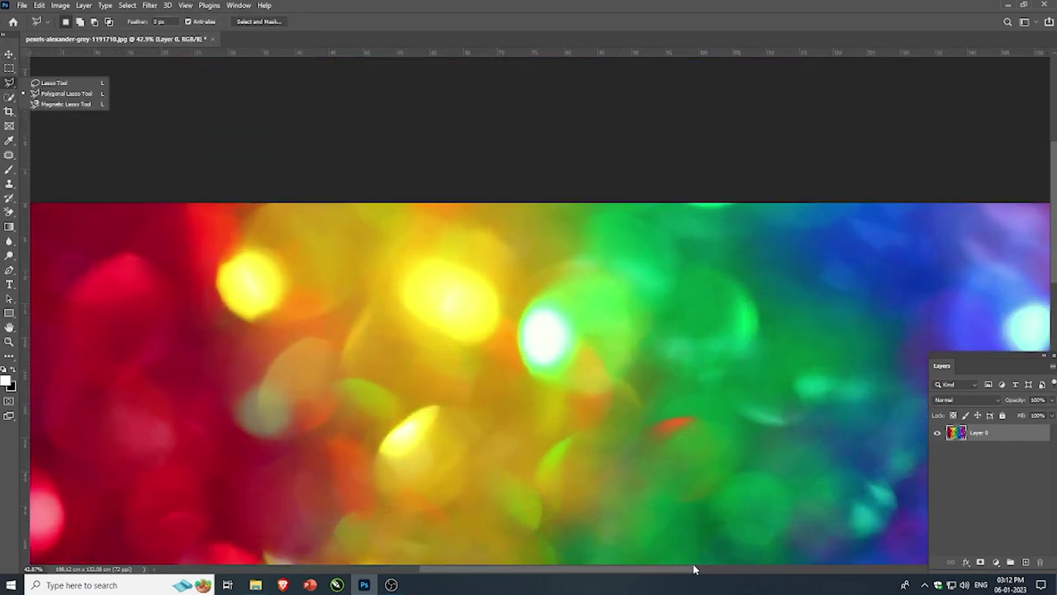
pyautogui.moveTo(694, 569); pyautogui.dragTo(646, 569)
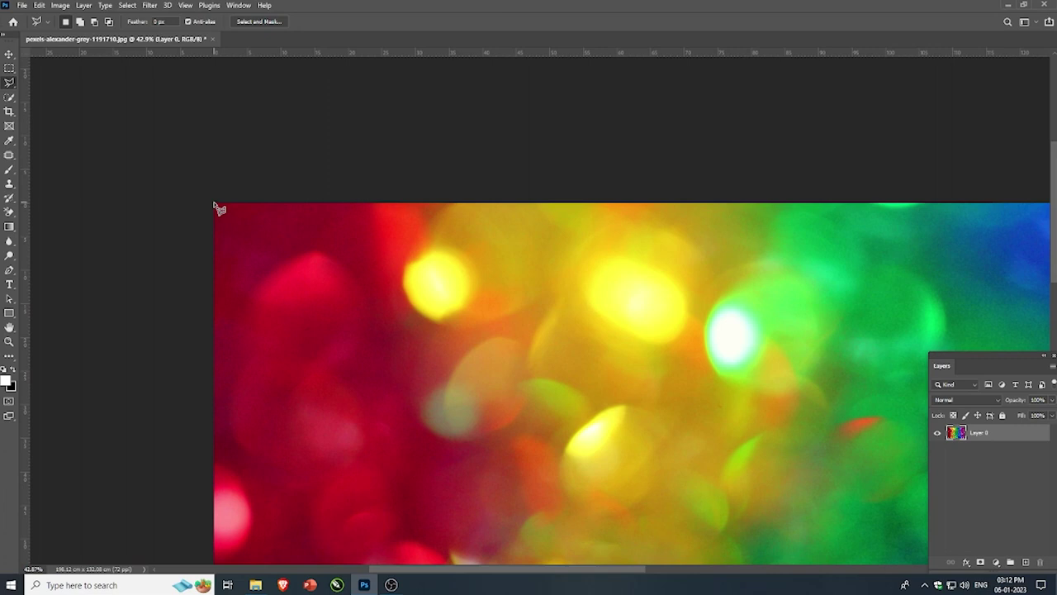
# - Flatten a triangle at the top-left corner to solid averaged red using Blur > Average
pyautogui.click(214, 205)
pyautogui.click(214, 337)
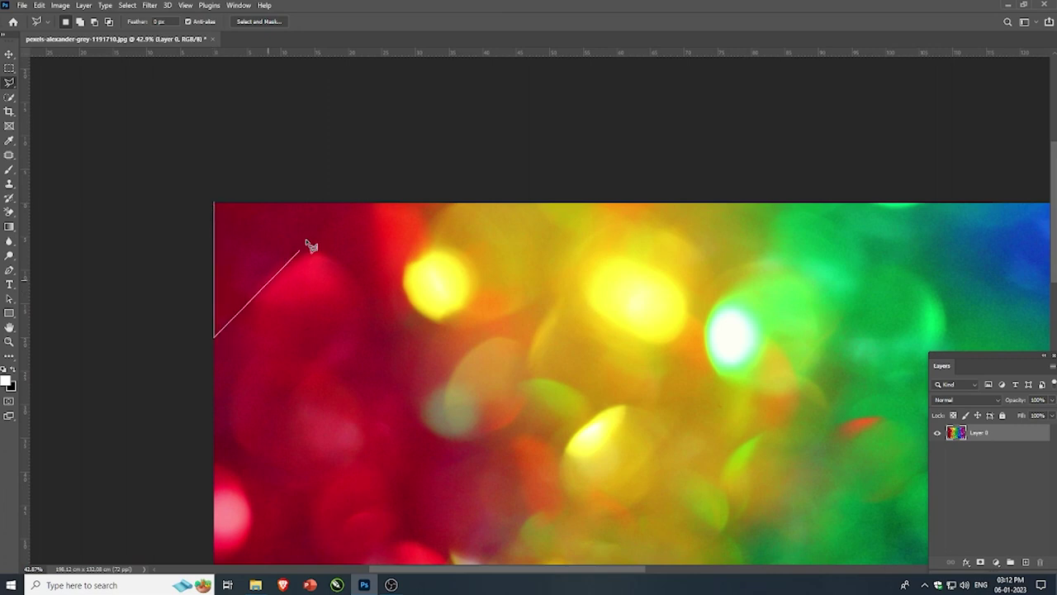
pyautogui.click(374, 204)
pyautogui.click(215, 206)
pyautogui.click(150, 5)
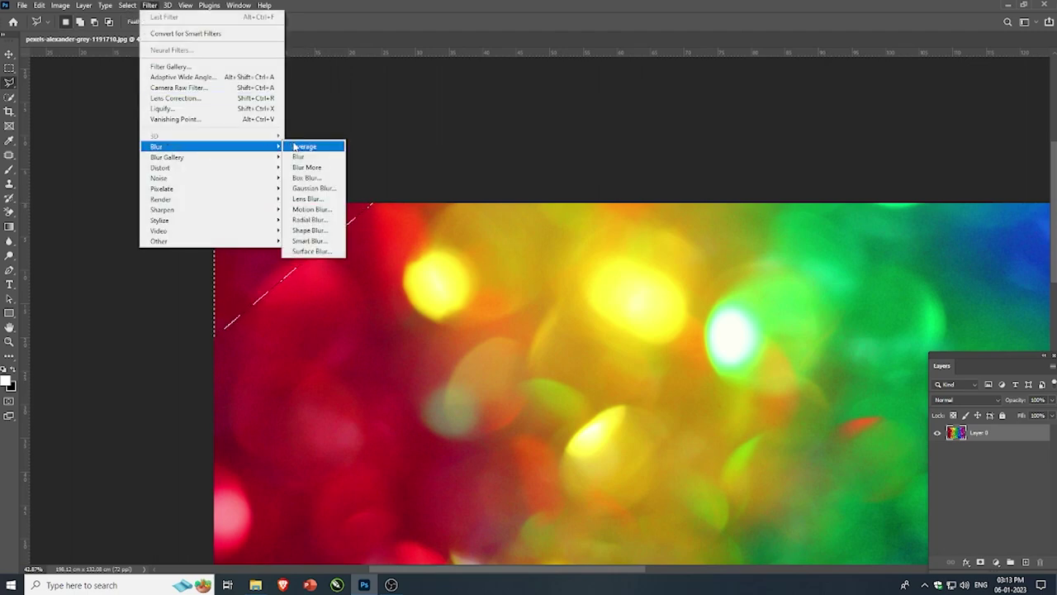
pyautogui.click(298, 147)
pyautogui.hotkey('ctrl', 'd')
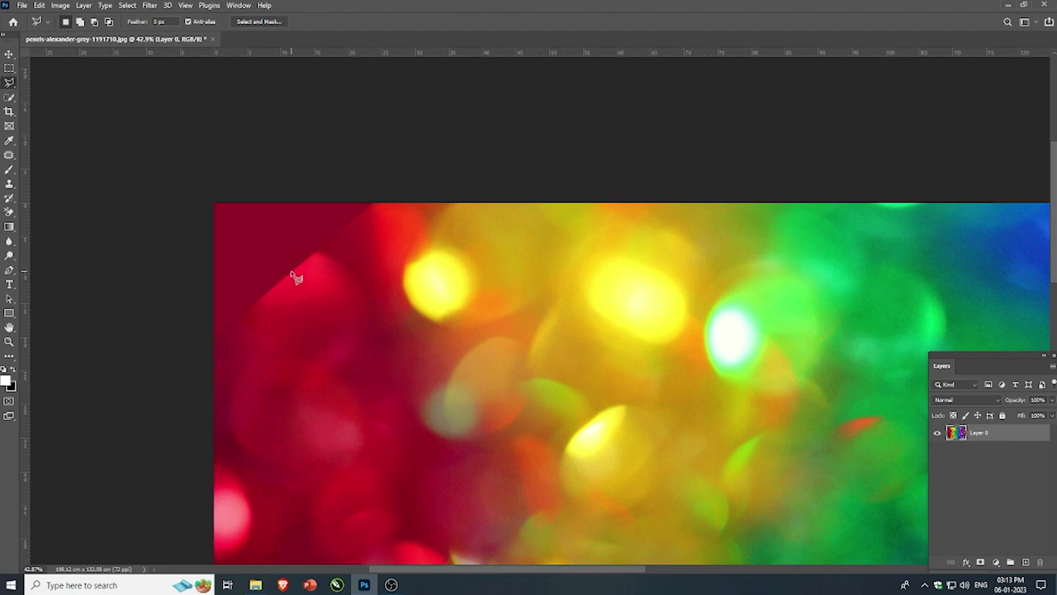
# - Average a second triangle along the left edge beside the first red facet
pyautogui.click(291, 270)
pyautogui.click(214, 462)
pyautogui.click(214, 337)
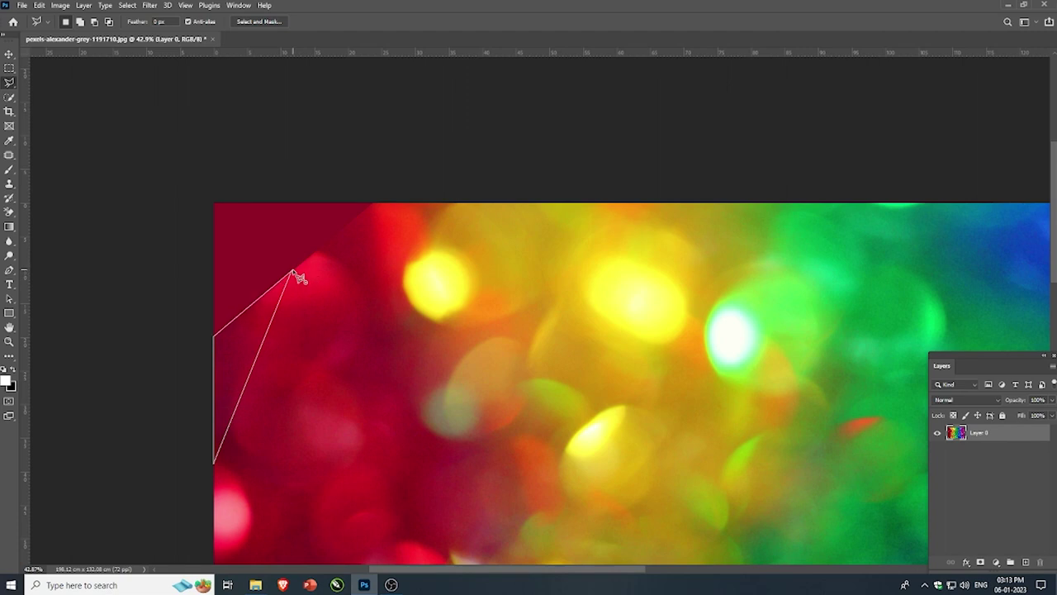
pyautogui.click(292, 268)
pyautogui.click(149, 5)
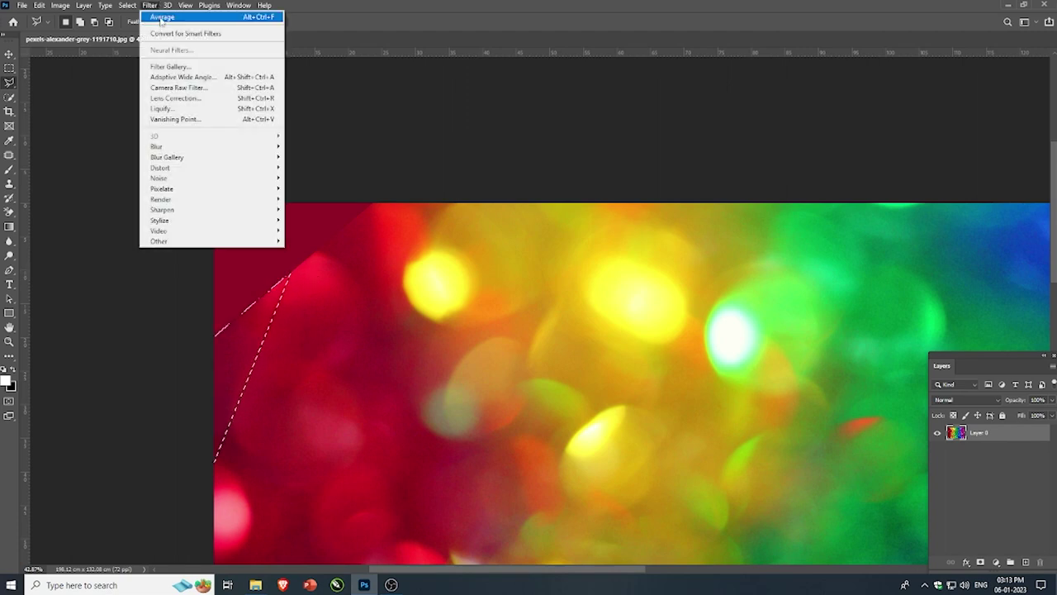
pyautogui.click(161, 17)
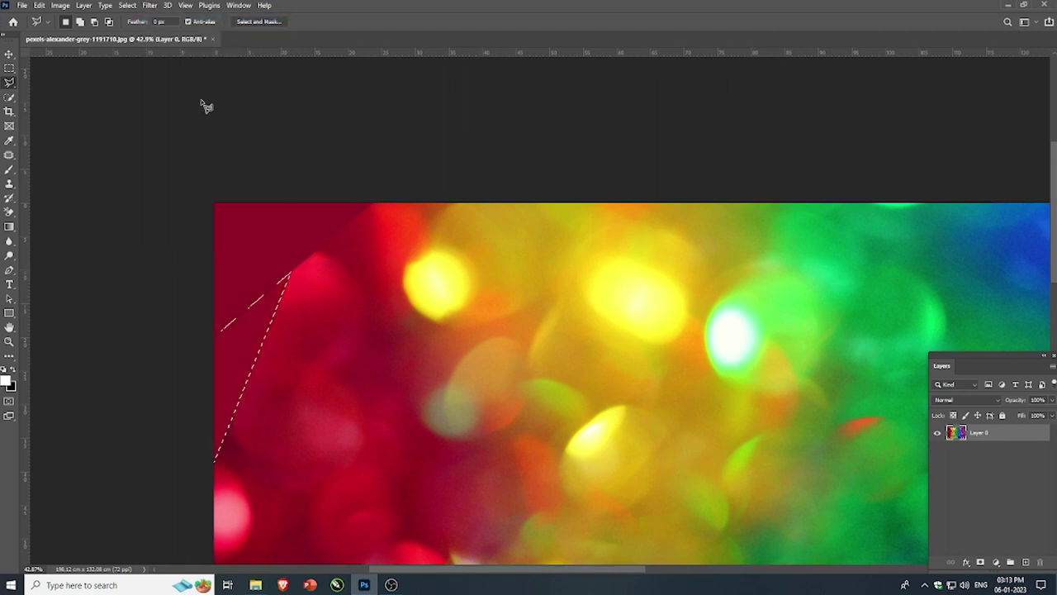
pyautogui.click(291, 270)
# - Flatten a triangle reaching the top edge to averaged dark red
pyautogui.click(374, 204)
pyautogui.hotkey('ctrl', 'alt', 'f')
pyautogui.click(297, 275)
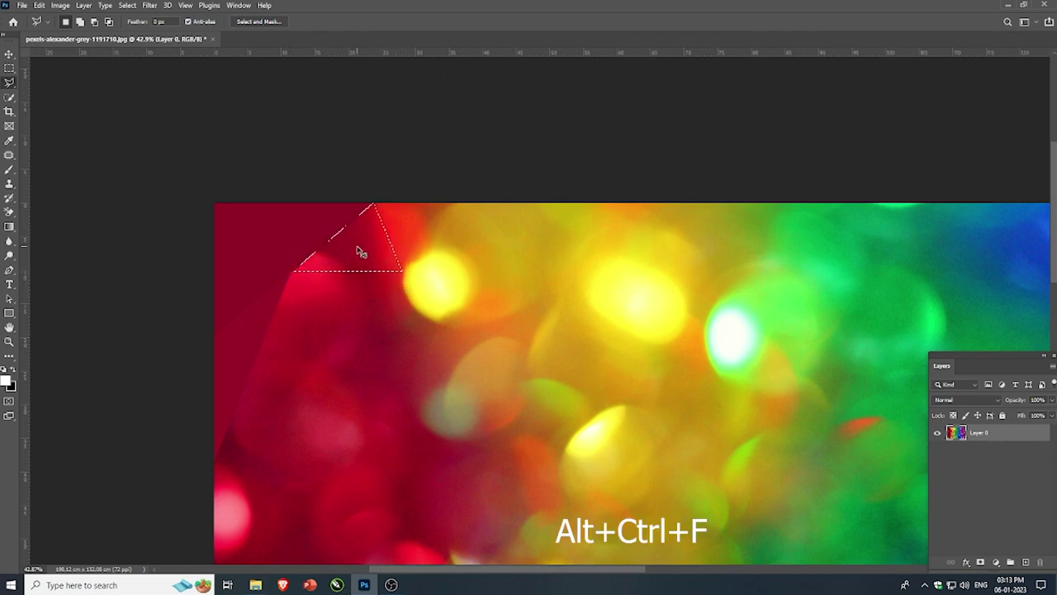
pyautogui.hotkey('ctrl', 'alt', 'f')
pyautogui.click(360, 252)
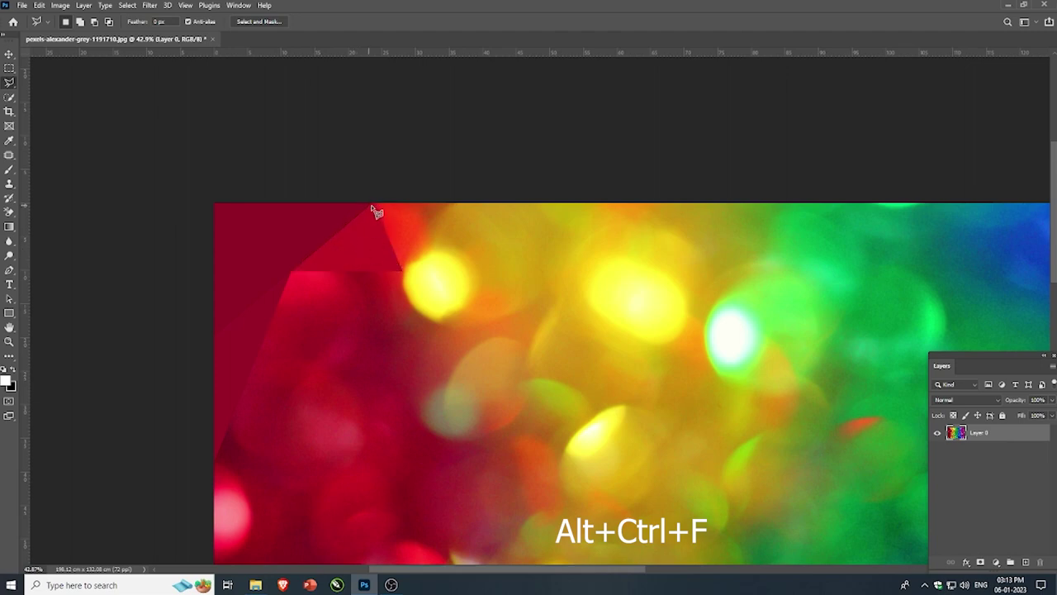
# - Average a triangle below the red facet and an orange triangle on the top edge
pyautogui.click(291, 273)
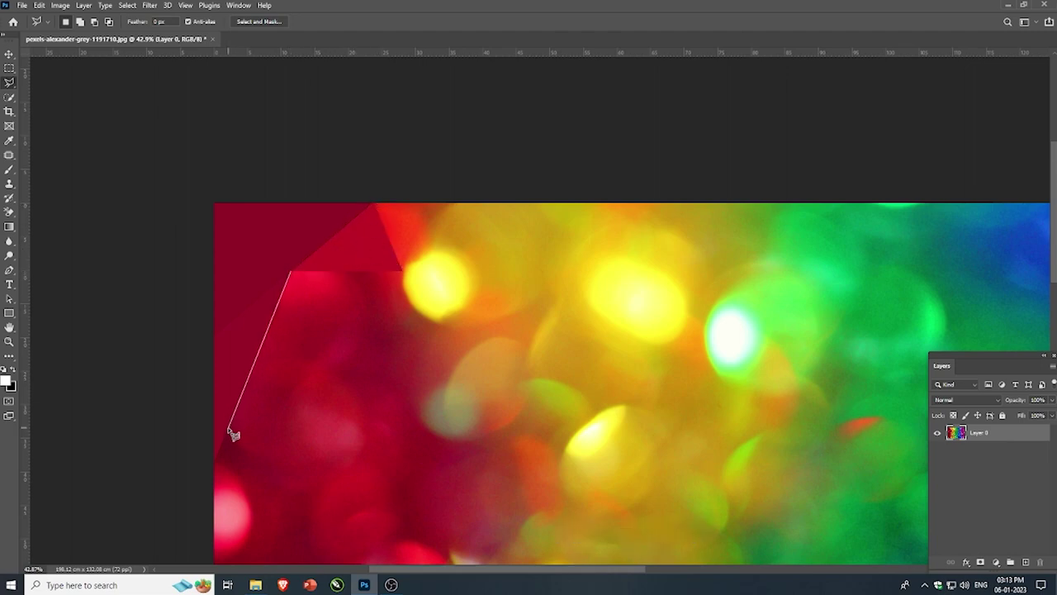
pyautogui.click(229, 427)
pyautogui.click(404, 274)
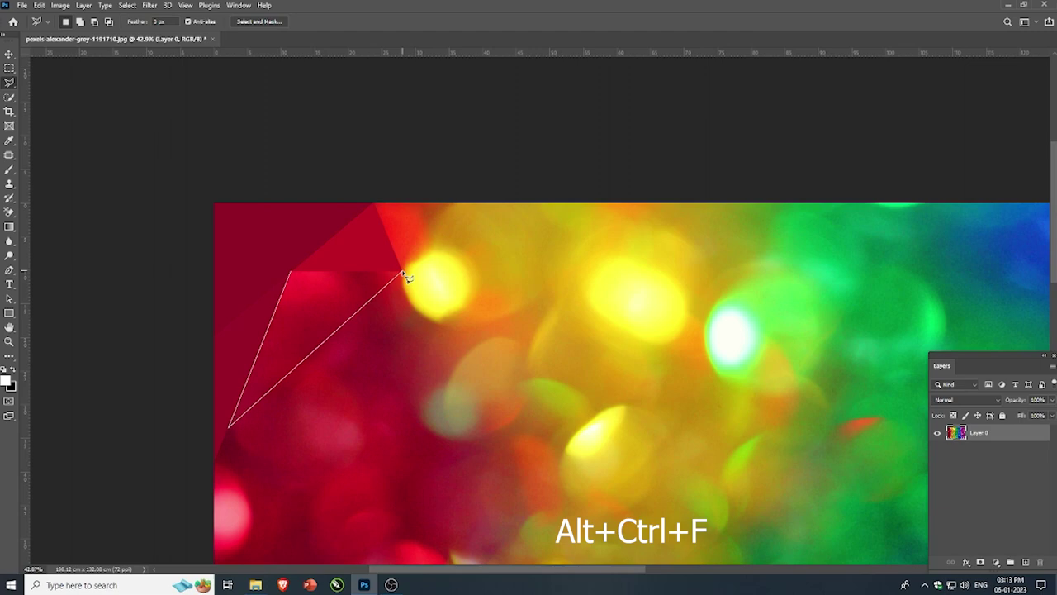
pyautogui.click(290, 273)
pyautogui.hotkey('ctrl', 'alt', 'f')
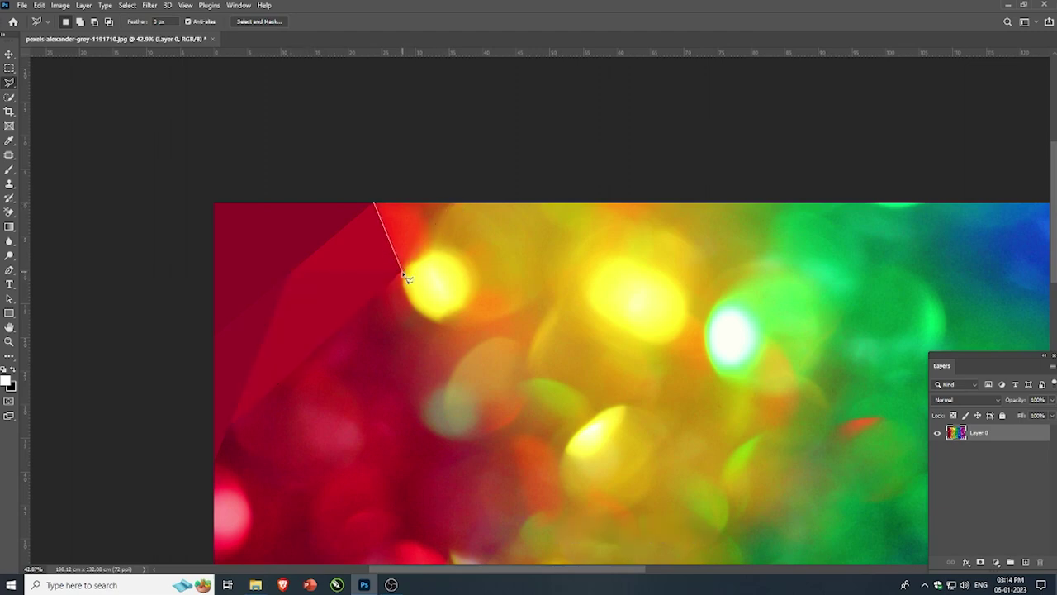
pyautogui.click(452, 202)
pyautogui.click(377, 207)
pyautogui.hotkey('ctrl', 'd')
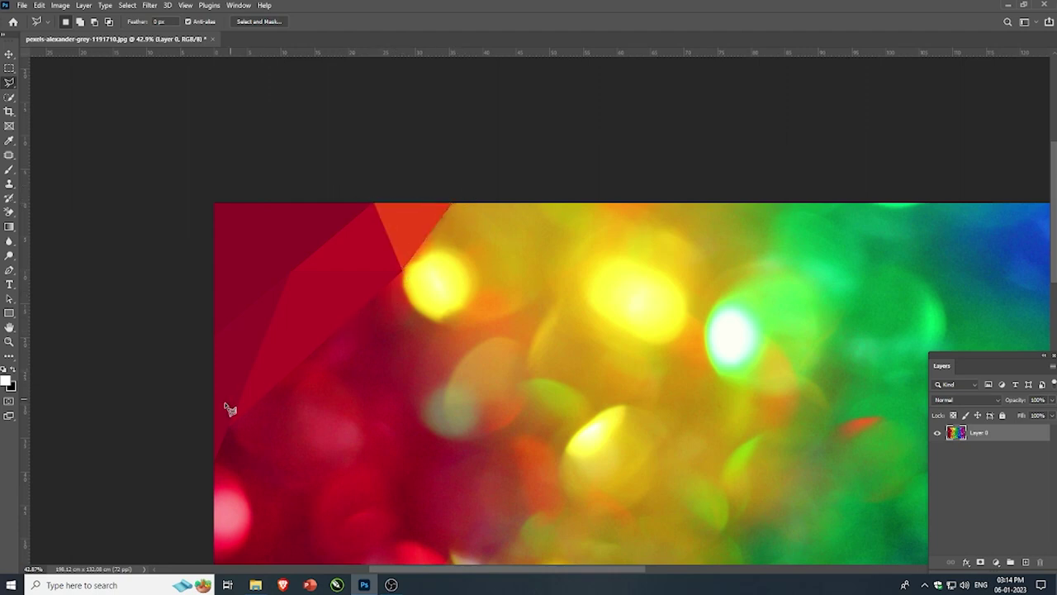
# - Flatten a large triangle below the red facets to solid averaged red
pyautogui.click(228, 427)
pyautogui.click(412, 456)
pyautogui.click(403, 272)
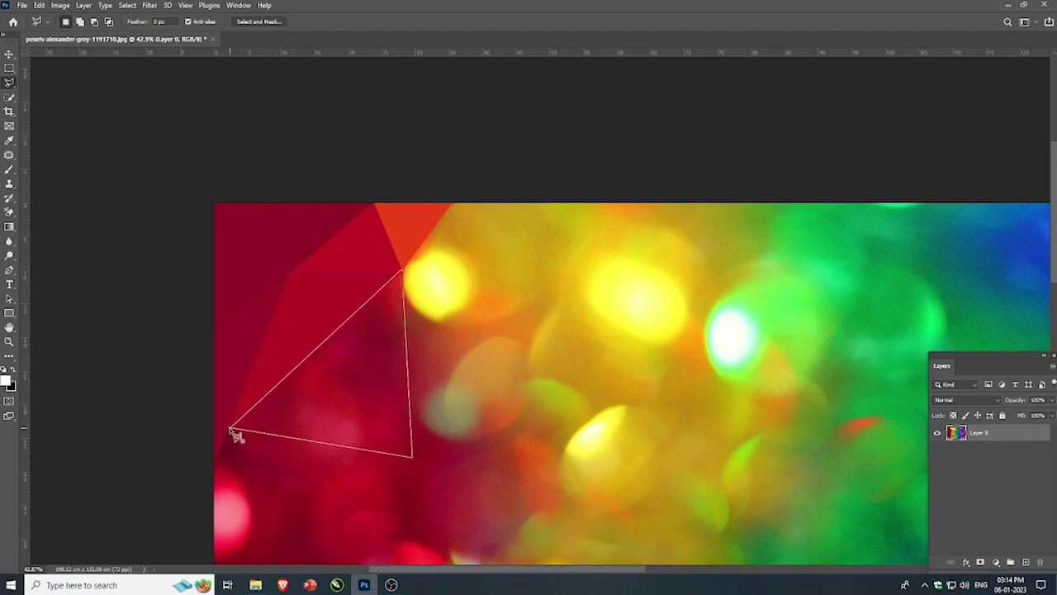
pyautogui.click(229, 426)
pyautogui.hotkey('shift', 'F5')
pyautogui.press('Return')
pyautogui.hotkey('ctrl', 'd')
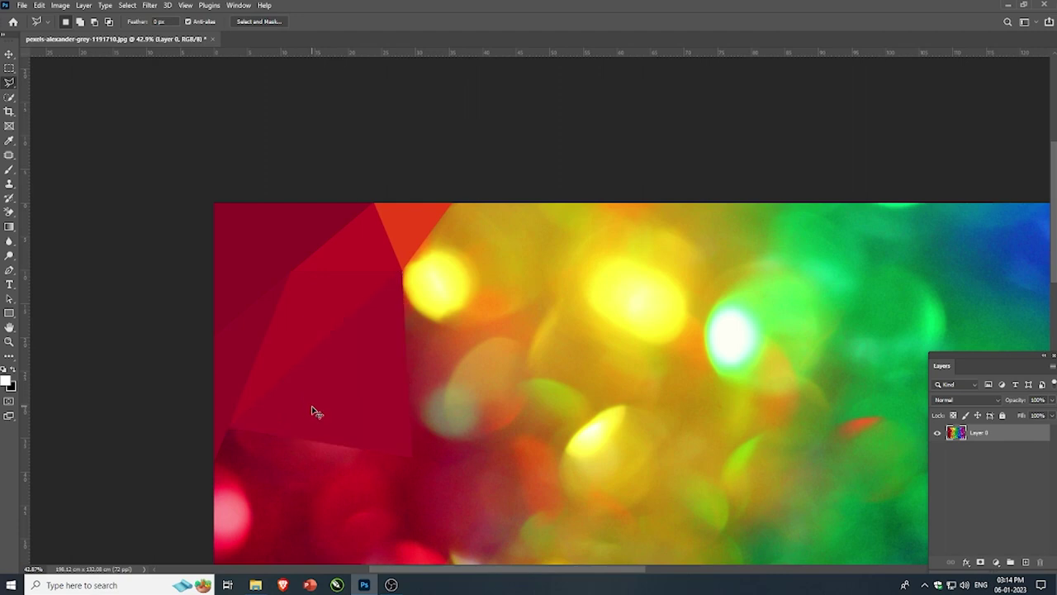
# - Flatten a top-edge triangle to averaged golden yellow
pyautogui.click(404, 272)
pyautogui.click(586, 202)
pyautogui.click(453, 203)
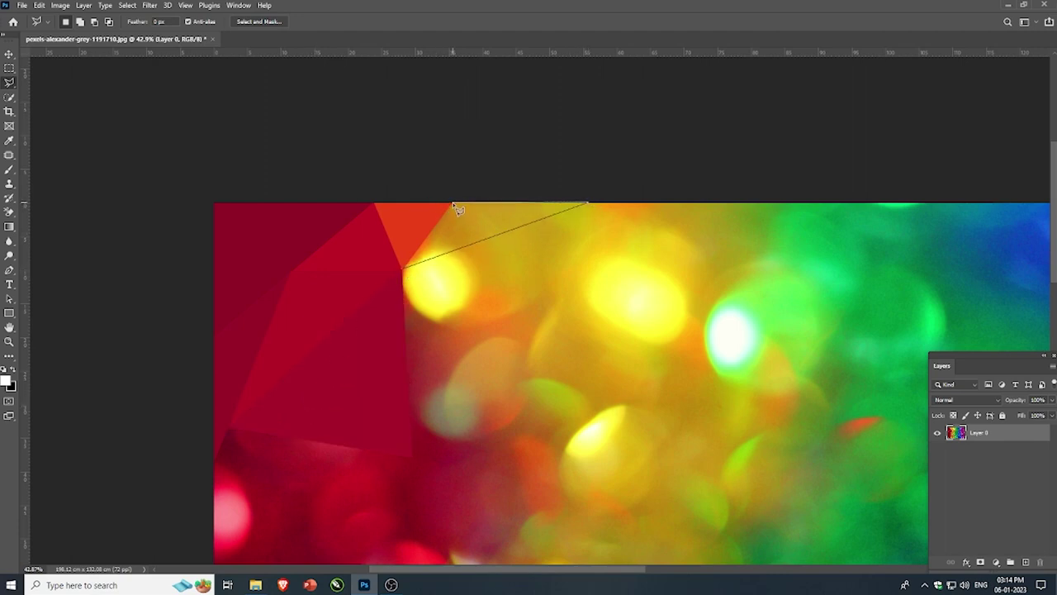
pyautogui.click(404, 270)
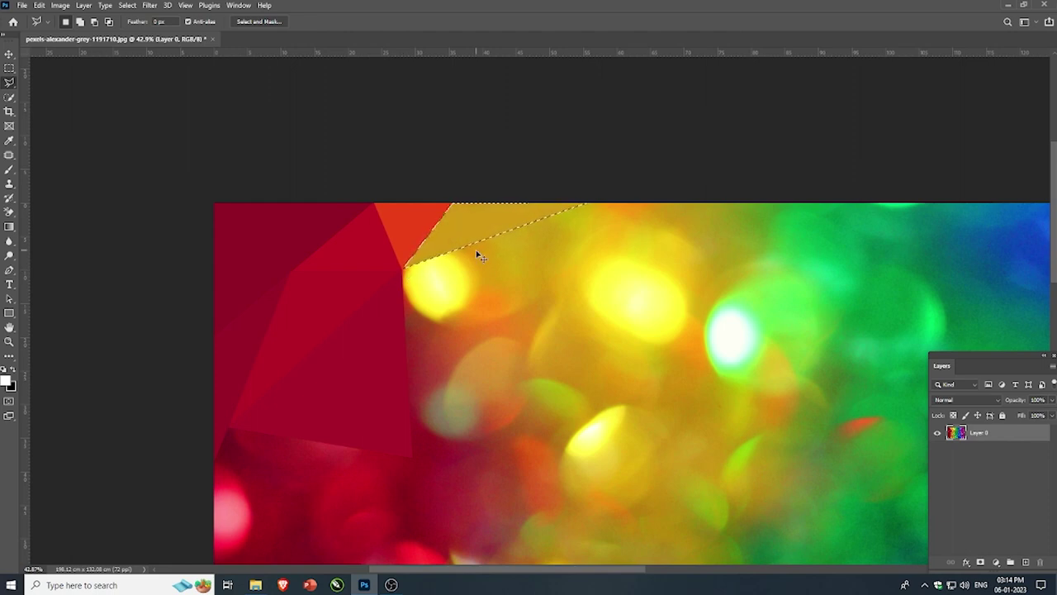
pyautogui.hotkey('ctrl', 'd')
# - Select triangles at the bright yellow bokeh spot to form the yellow gem facet
pyautogui.click(449, 314)
pyautogui.click(453, 250)
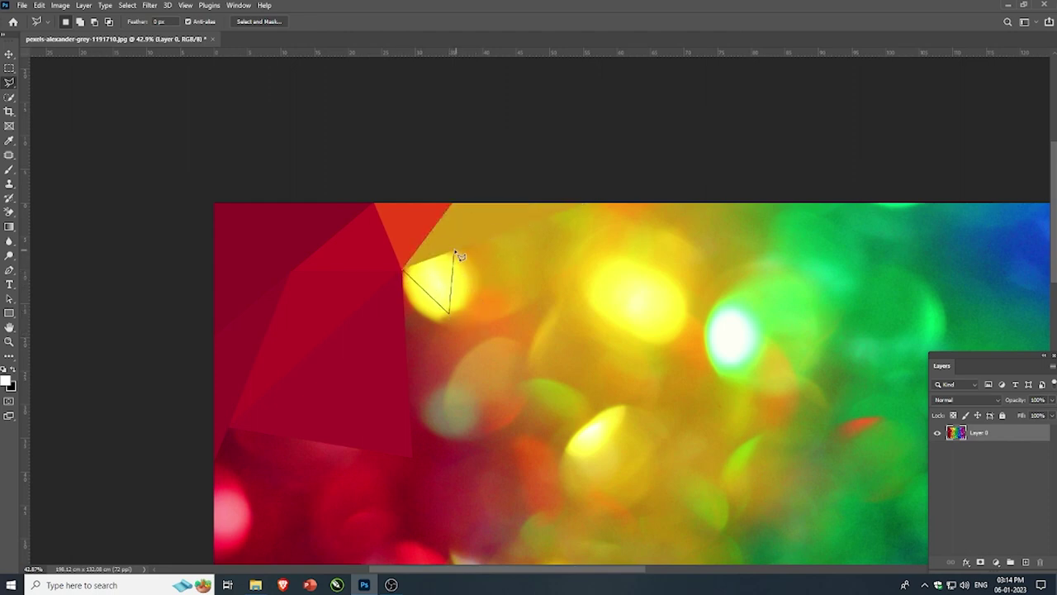
pyautogui.click(405, 273)
pyautogui.click(404, 271)
pyautogui.click(430, 320)
pyautogui.click(404, 273)
# - Average two narrow slivers from the yellow facet's tip down into the red area
pyautogui.click(426, 320)
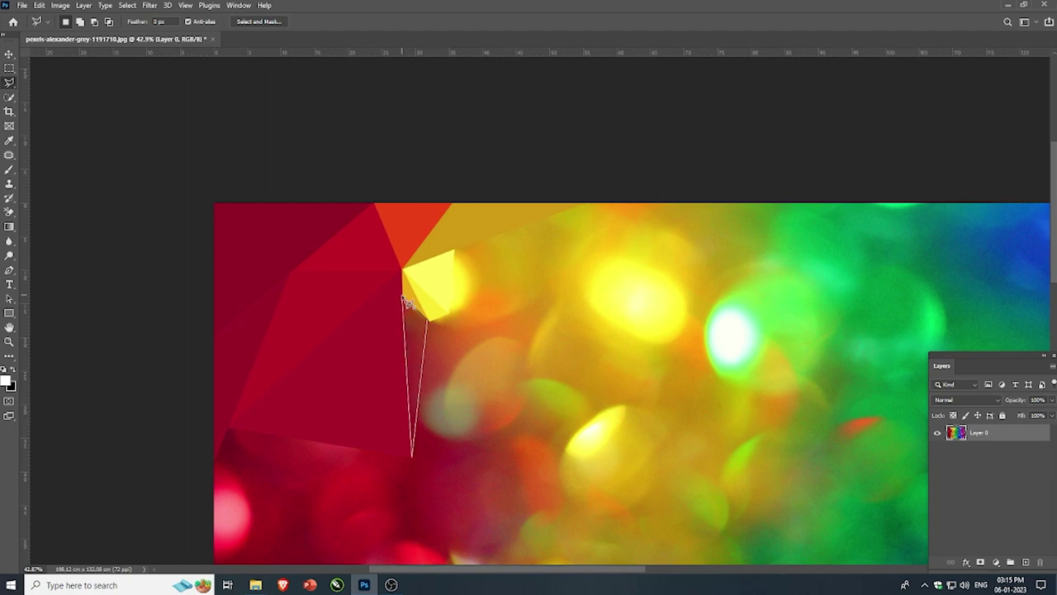
pyautogui.doubleClick(412, 451)
pyautogui.hotkey('ctrl', 'd')
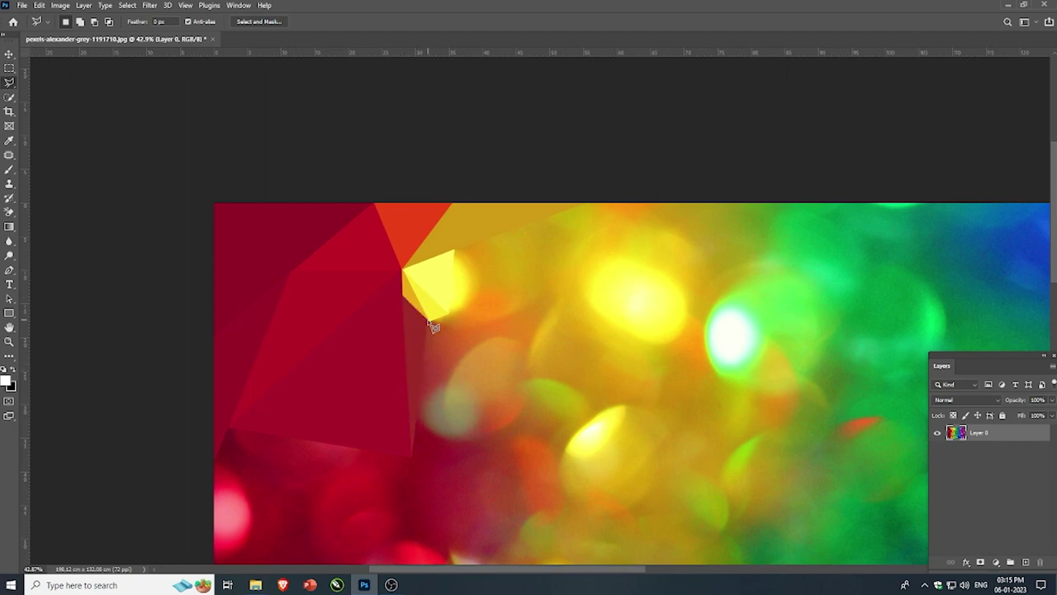
pyautogui.click(426, 321)
pyautogui.click(413, 454)
pyautogui.click(429, 322)
pyautogui.hotkey('ctrl', 'd')
# - Fill another sliver from the yellow facet's tip with its darker averaged colour
pyautogui.click(448, 318)
pyautogui.click(410, 454)
pyautogui.click(451, 318)
pyautogui.hotkey('ctrl', 'f')
pyautogui.hotkey('ctrl', 'd')
# - Average a triangle from the top edge to the right of the yellow spot
pyautogui.click(585, 202)
pyautogui.doubleClick(475, 277)
pyautogui.hotkey('ctrl', 'f')
pyautogui.hotkey('ctrl', 'd')
# - Flatten a small triangle beside the yellow gem to its averaged colour
pyautogui.click(473, 279)
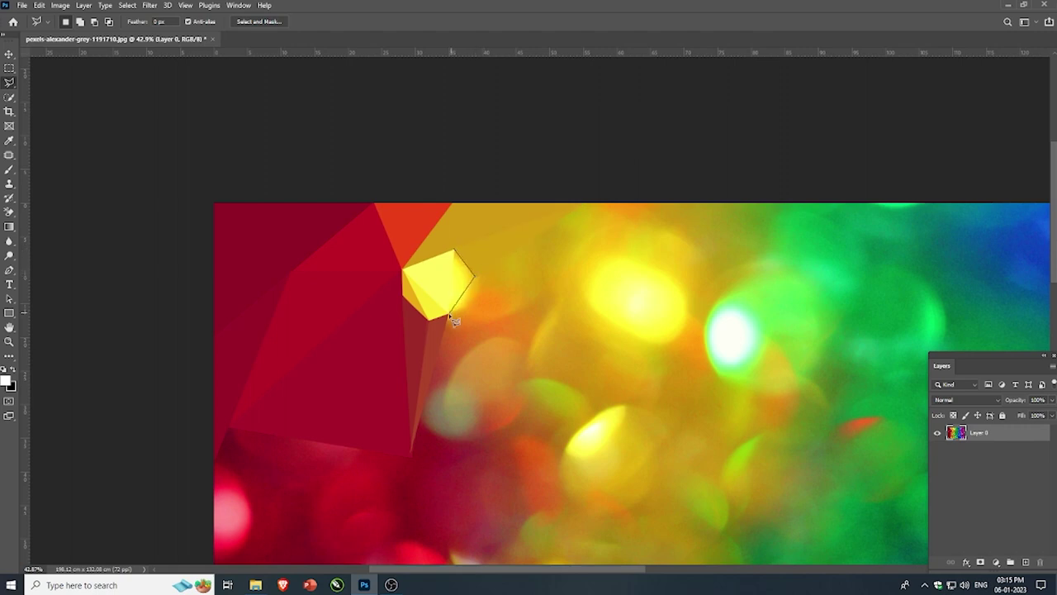
pyautogui.click(450, 314)
pyautogui.doubleClick(453, 250)
pyautogui.hotkey('ctrl', 'f')
pyautogui.hotkey('ctrl', 'd')
pyautogui.click(450, 317)
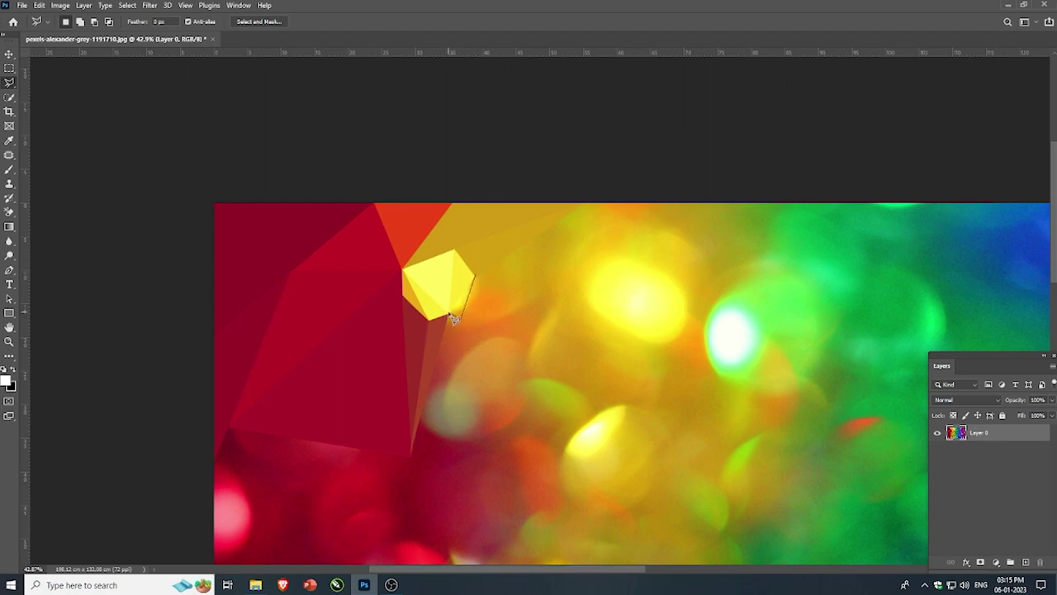
# - Average two triangles between the top edge and the gem's right side, one to orange
pyautogui.click(588, 203)
pyautogui.click(474, 277)
pyautogui.click(558, 302)
pyautogui.click(587, 205)
pyautogui.hotkey('ctrl', 'd')
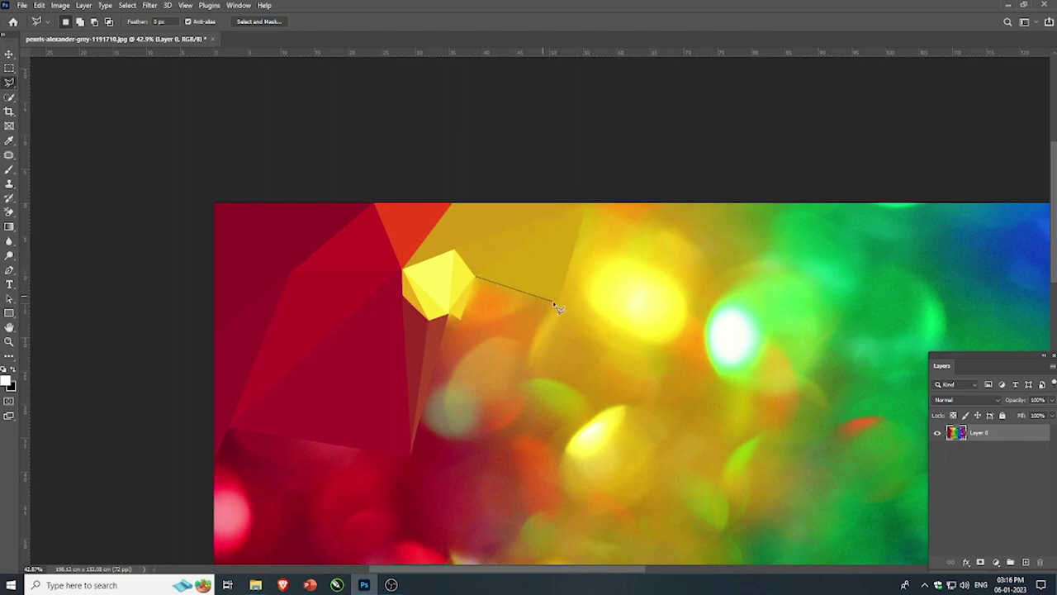
pyautogui.click(556, 302)
pyautogui.click(477, 279)
pyautogui.hotkey('ctrl', 'alt', 'f')
pyautogui.hotkey('ctrl', 'd')
# - Fill a thin triangle beneath the gem with averaged orange-red, then select one at its lower corner
pyautogui.click(413, 452)
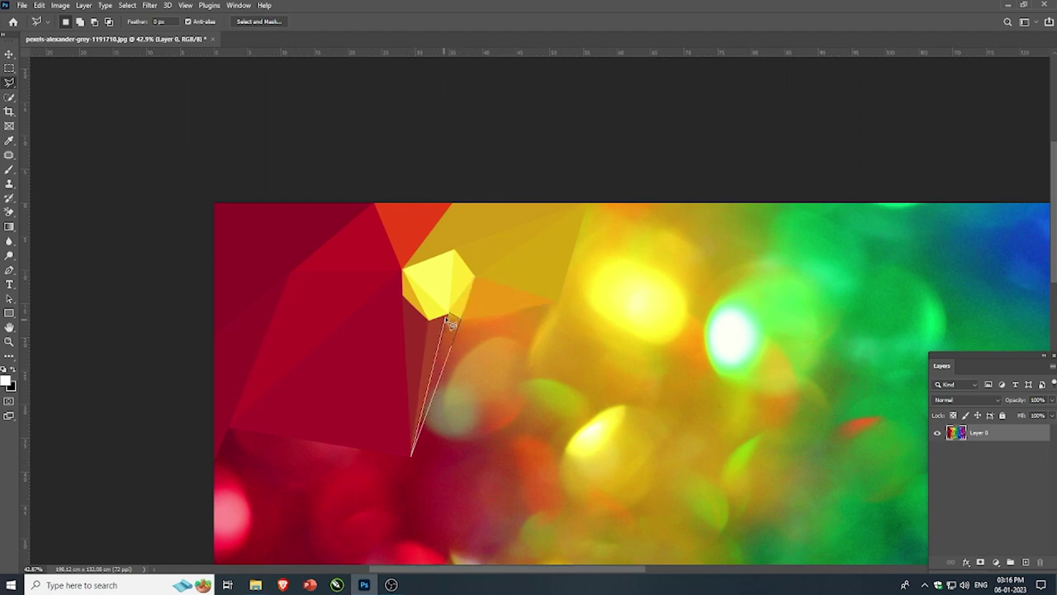
pyautogui.click(454, 315)
pyautogui.hotkey('ctrl', 'alt', 'f')
pyautogui.hotkey('ctrl', 'd')
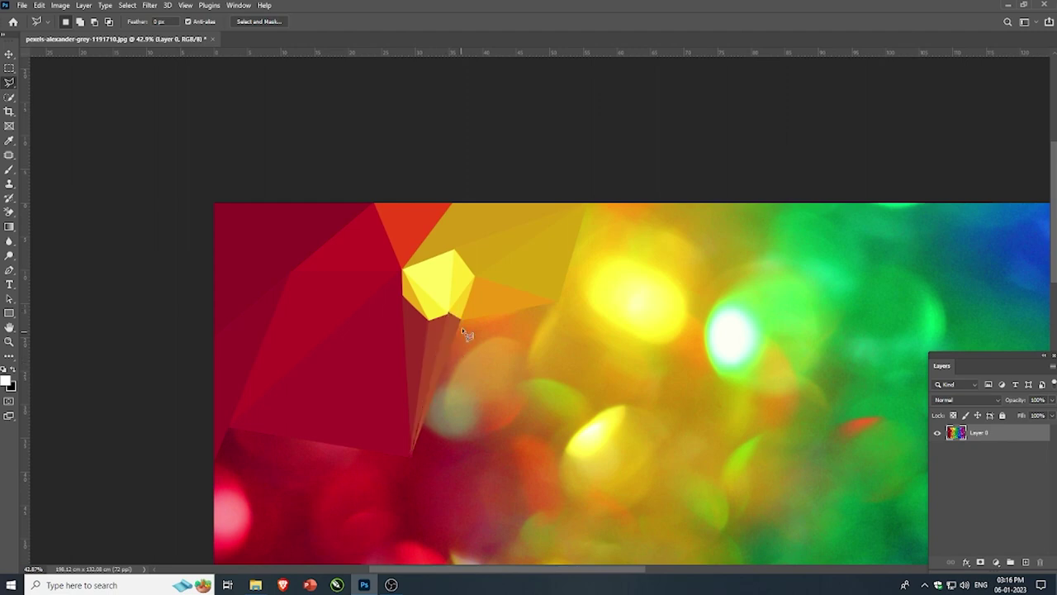
pyautogui.click(460, 318)
pyautogui.click(559, 304)
pyautogui.click(447, 357)
pyautogui.click(462, 320)
# - Outline a triangle below the red facets reaching the image's left edge, then deselect
pyautogui.scroll(-3, 491, 353)
pyautogui.scroll(2, 332, 373)
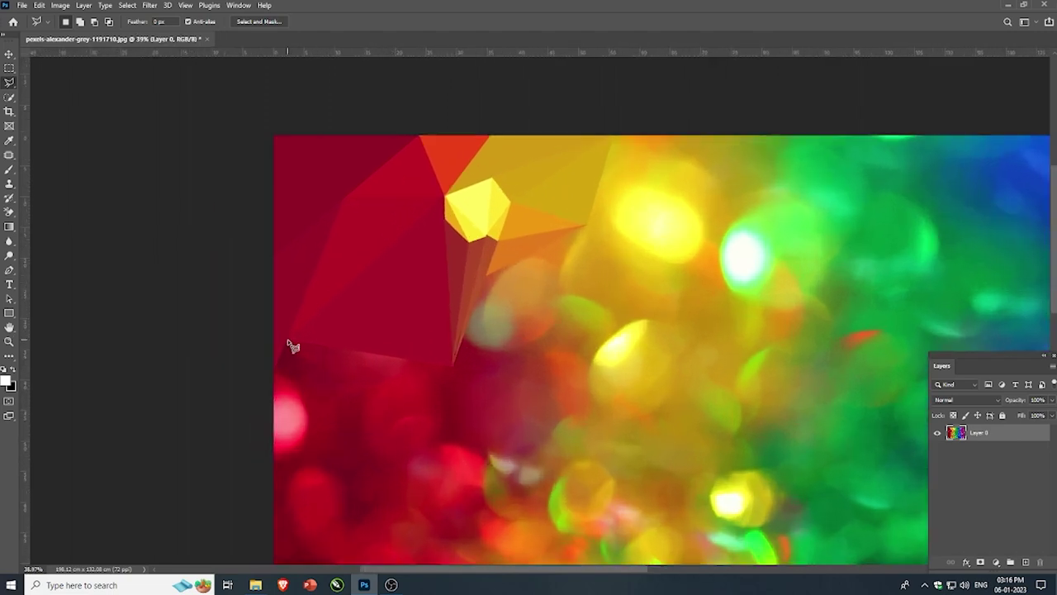
pyautogui.click(289, 339)
pyautogui.click(453, 367)
pyautogui.click(290, 389)
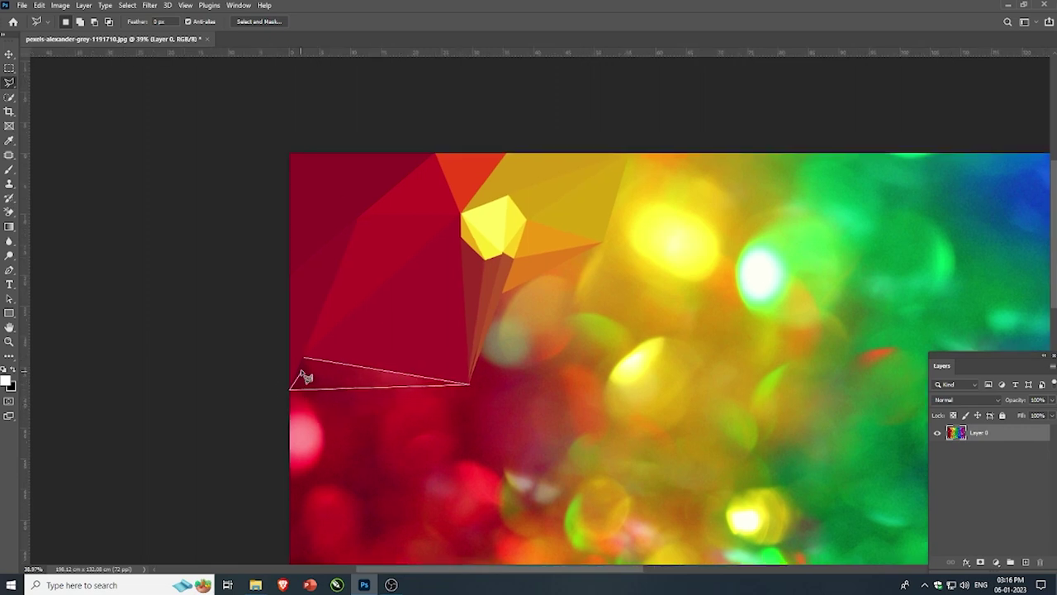
pyautogui.click(306, 363)
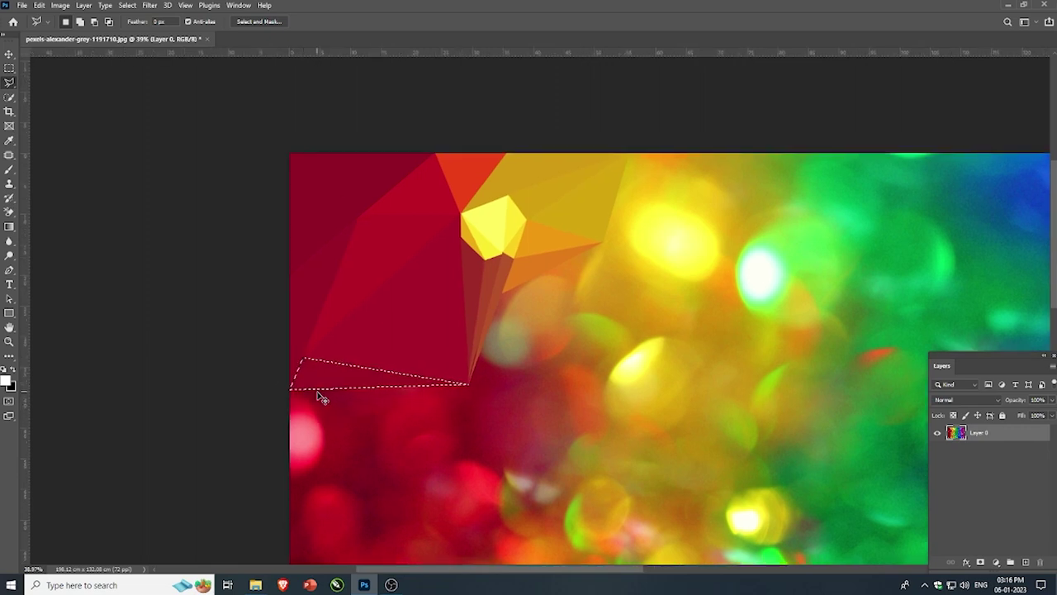
pyautogui.hotkey('ctrl', 'd')
# - Select a triangle running down the image's left edge
pyautogui.scroll(-1, 322, 364)
pyautogui.scroll(1, 372, 496)
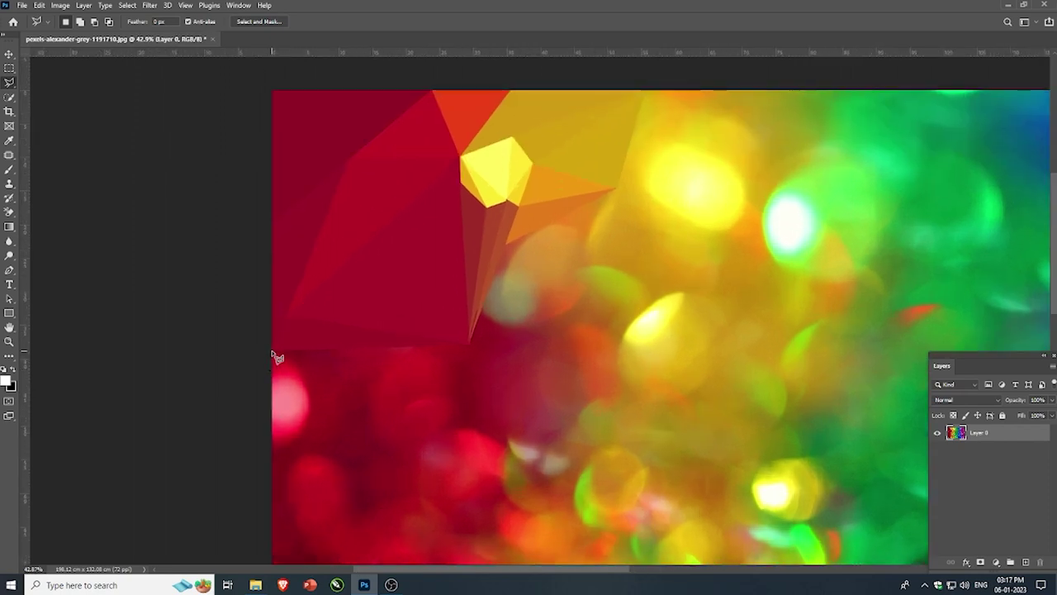
pyautogui.click(272, 351)
pyautogui.click(310, 395)
pyautogui.click(272, 443)
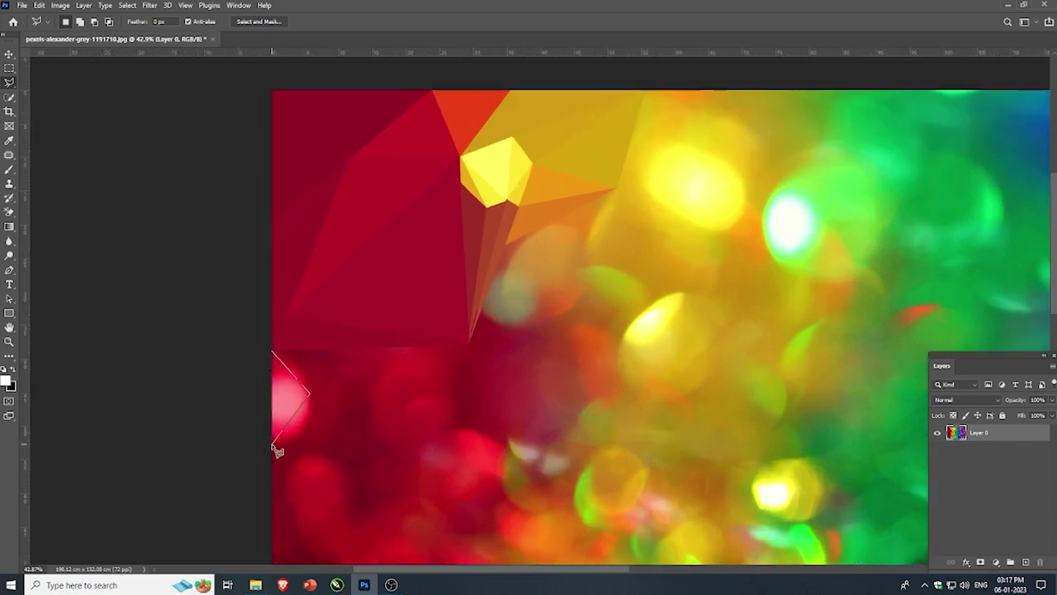
pyautogui.click(272, 355)
pyautogui.click(273, 353)
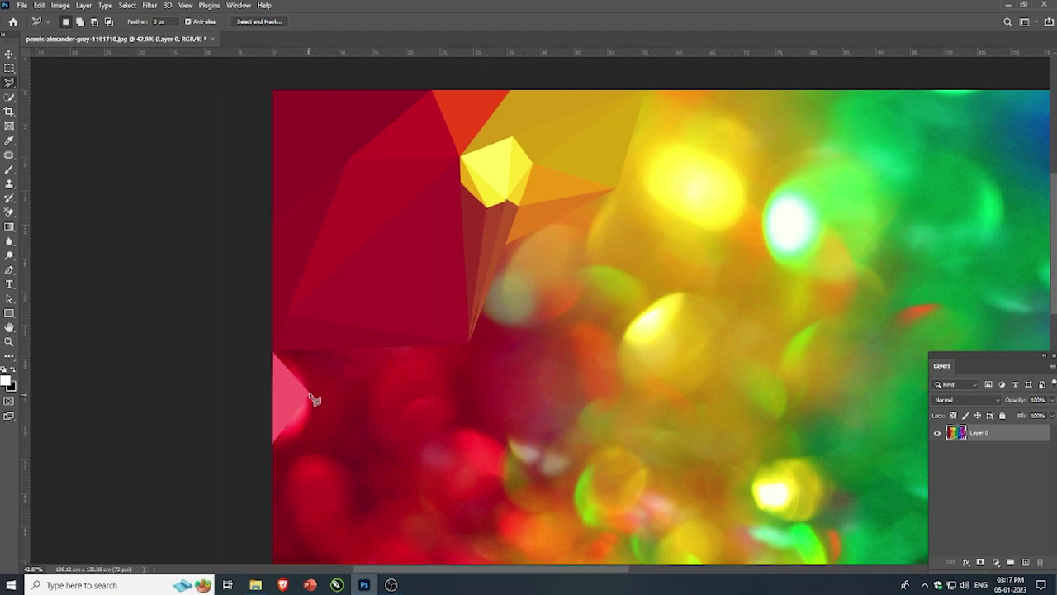
# - Select a triangle below the red area, then outline the pink shard at the lower left edge
pyautogui.click(309, 393)
pyautogui.click(469, 344)
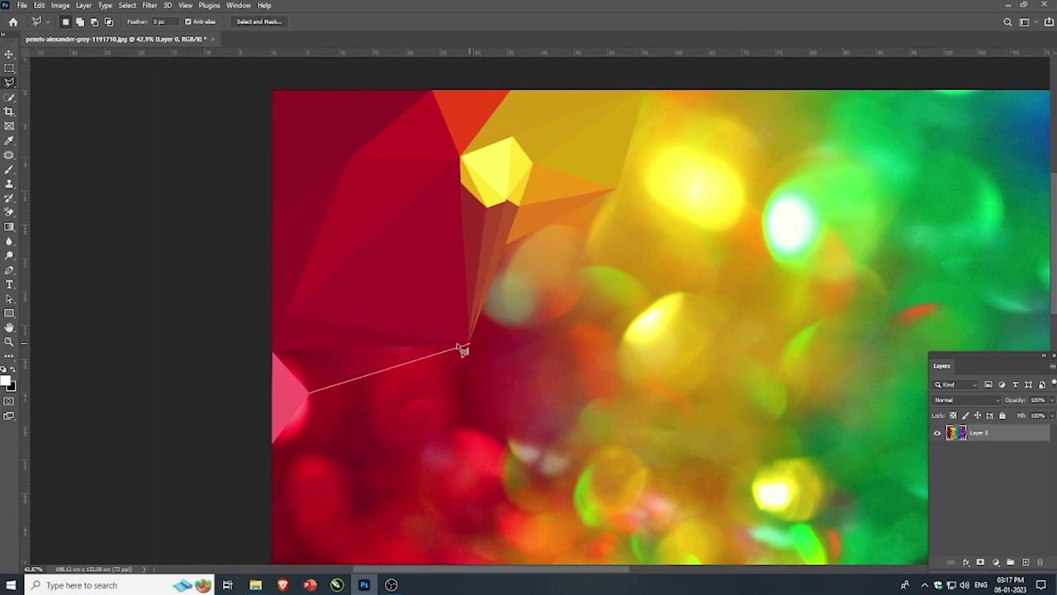
pyautogui.click(274, 351)
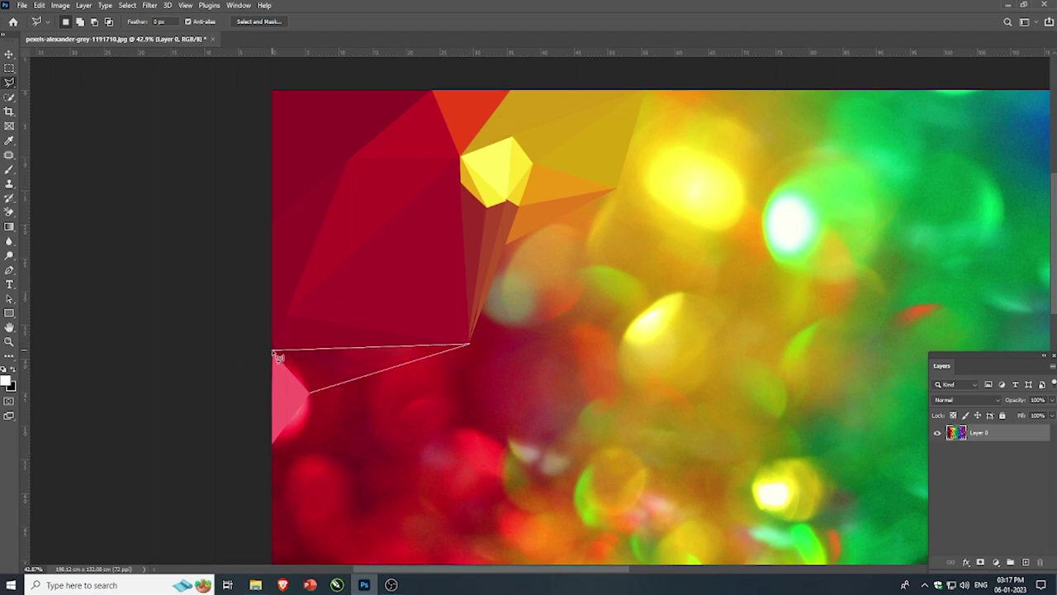
pyautogui.click(309, 393)
pyautogui.hotkey('ctrl', 'd')
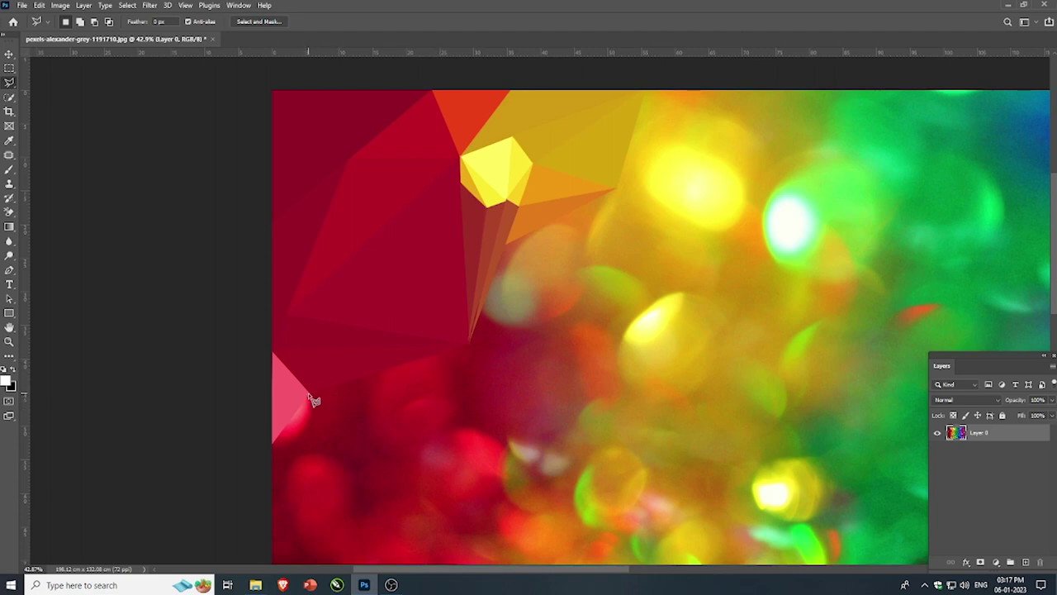
pyautogui.click(309, 423)
pyautogui.click(272, 447)
pyautogui.click(313, 399)
# - Select a triangle beside the pink shard toward the red area's tip, then deselect
pyautogui.click(308, 391)
pyautogui.click(469, 343)
pyautogui.click(307, 422)
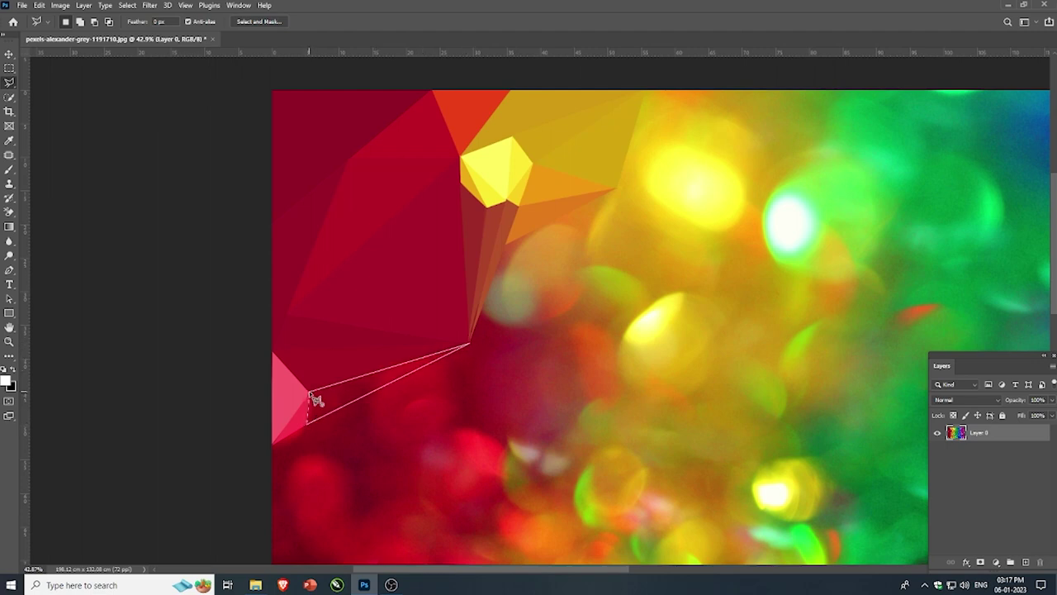
pyautogui.click(308, 390)
pyautogui.hotkey('ctrl', 'd')
# - Fill a triangle under the red area's lower tip with averaged dark red
pyautogui.click(469, 343)
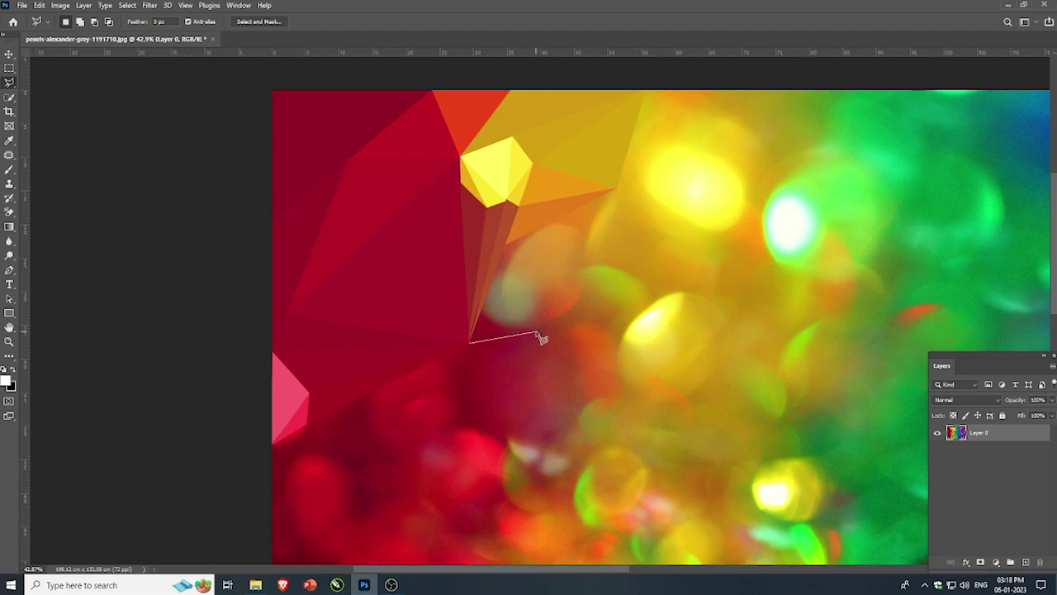
pyautogui.click(536, 333)
pyautogui.click(480, 318)
pyautogui.click(471, 345)
pyautogui.click(505, 446)
pyautogui.click(534, 335)
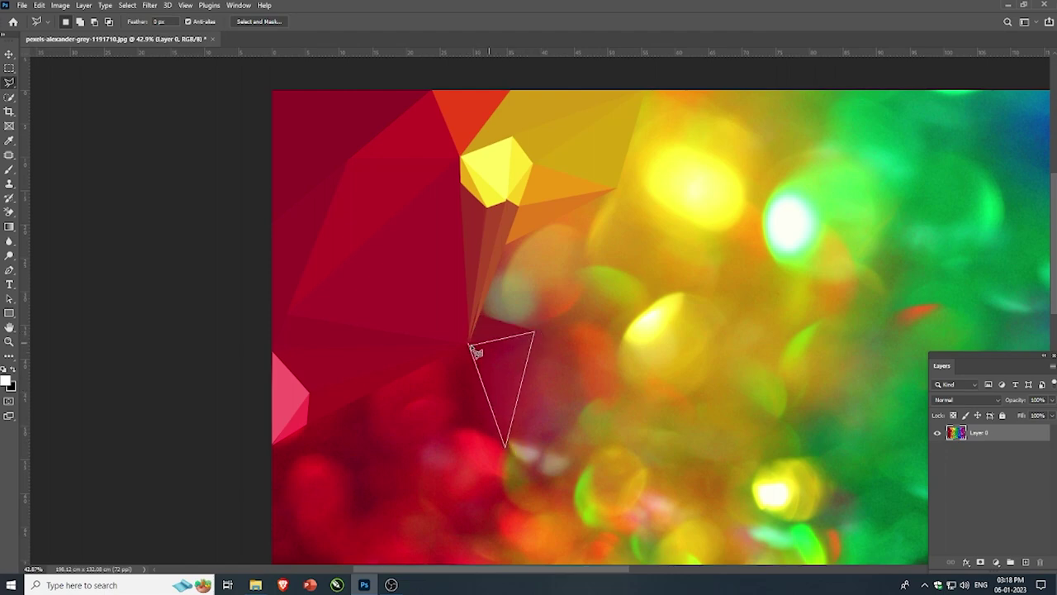
pyautogui.click(471, 344)
pyautogui.hotkey('ctrl', 'f')
pyautogui.hotkey('ctrl', 'd')
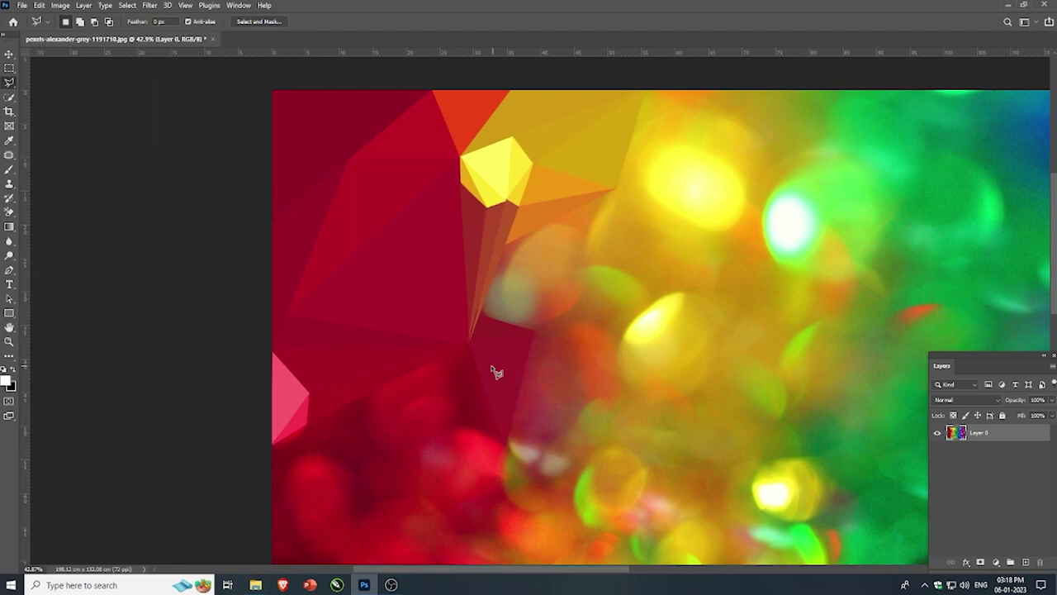
# - Outline a large triangle from the left edge to the red area's lower tip
pyautogui.scroll(2, 246, 444)
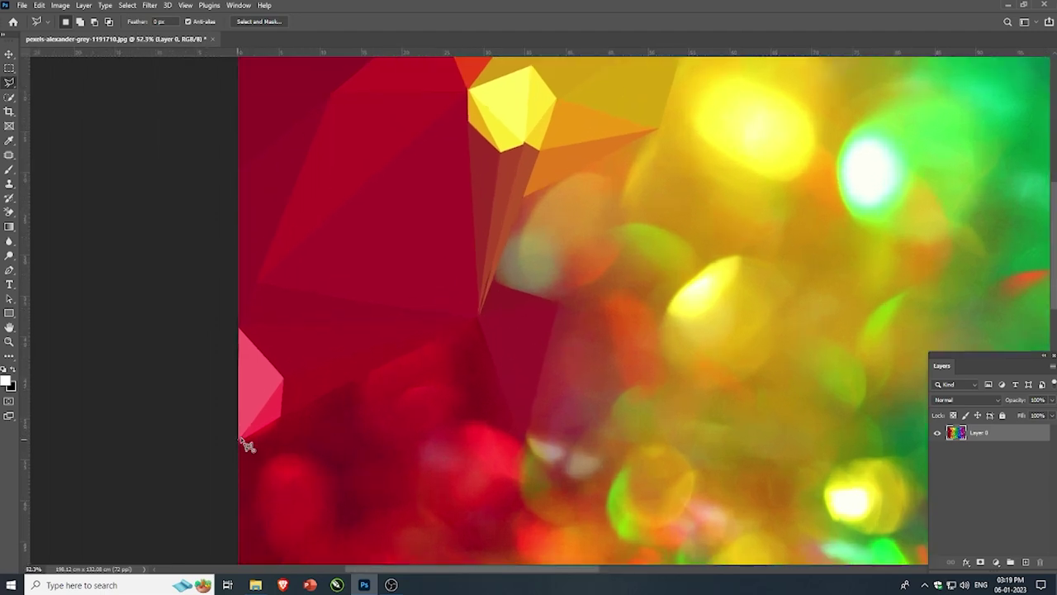
pyautogui.click(239, 438)
pyautogui.click(480, 319)
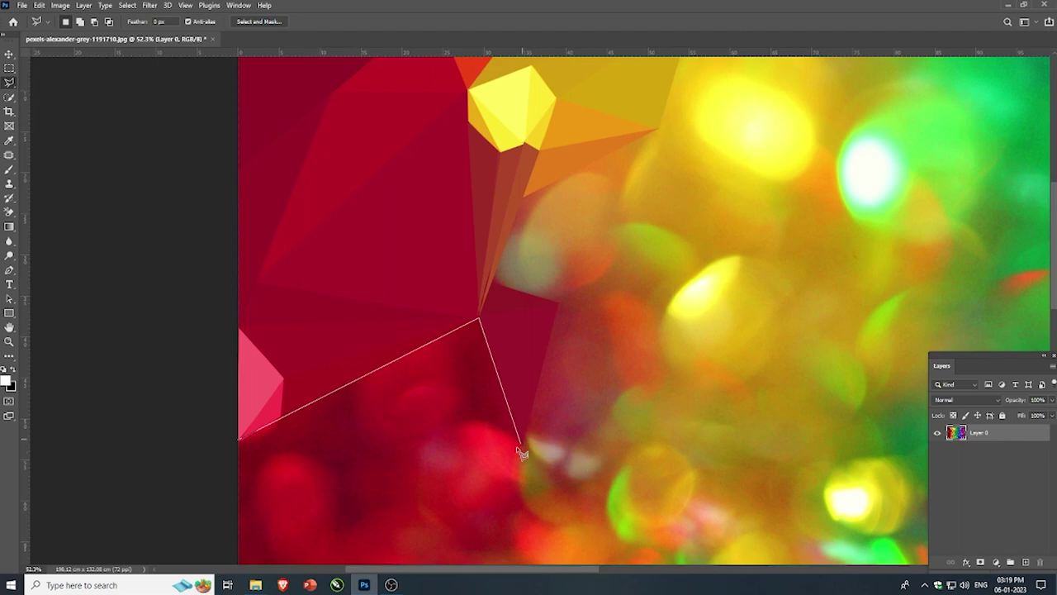
pyautogui.click(524, 439)
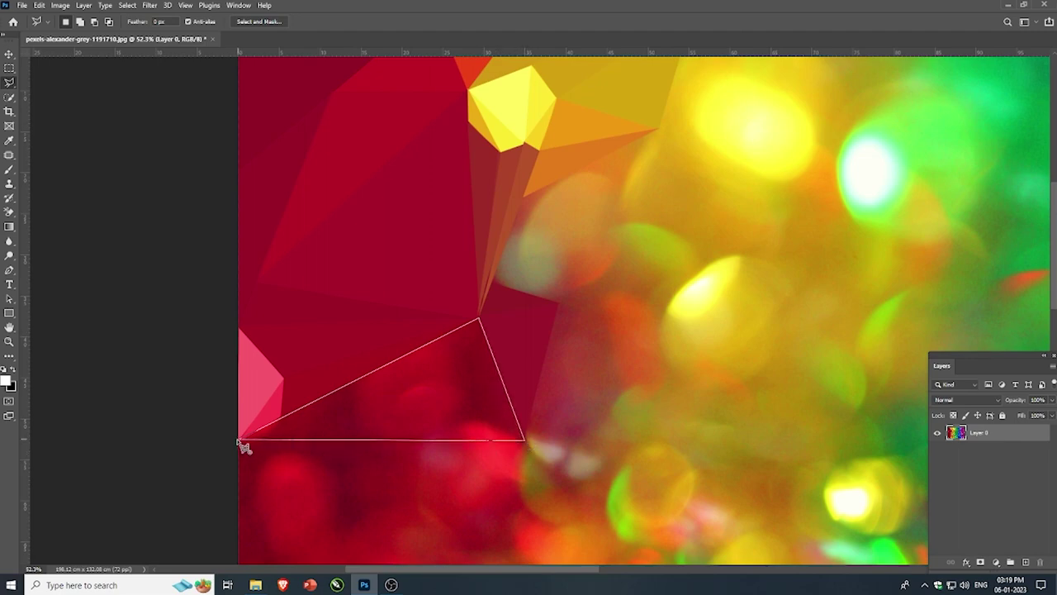
pyautogui.click(240, 438)
pyautogui.scroll(-1, 368, 436)
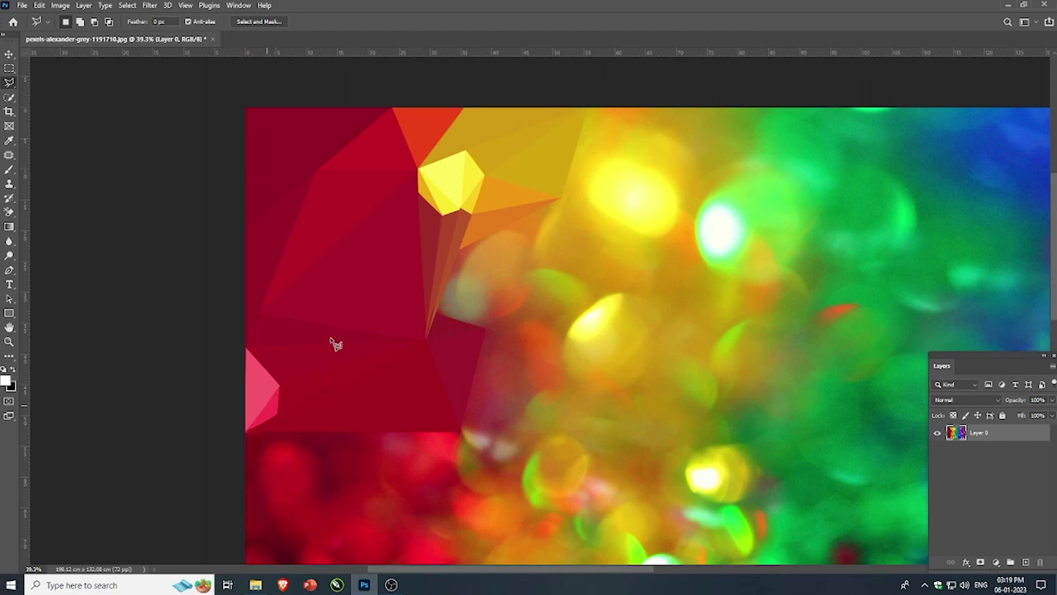
pyautogui.scroll(-1, 338, 346)
pyautogui.scroll(-1, 446, 396)
pyautogui.scroll(1, 409, 414)
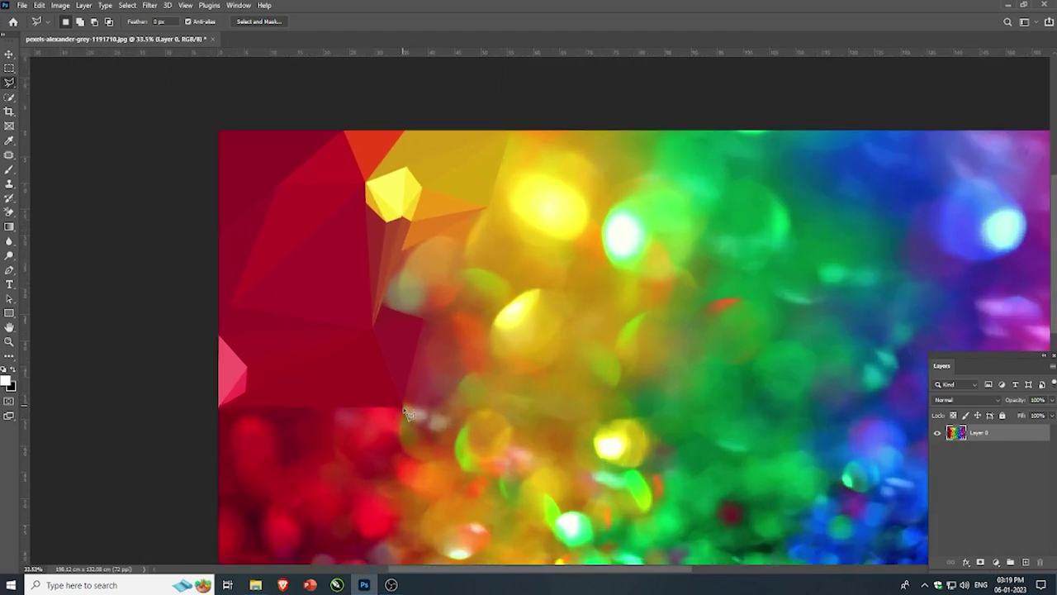
# - Fill another triangle under the red area with averaged flat red
pyautogui.click(465, 377)
pyautogui.click(423, 319)
pyautogui.click(405, 408)
pyautogui.hotkey('ctrl', 'f')
pyautogui.hotkey('ctrl', 'd')
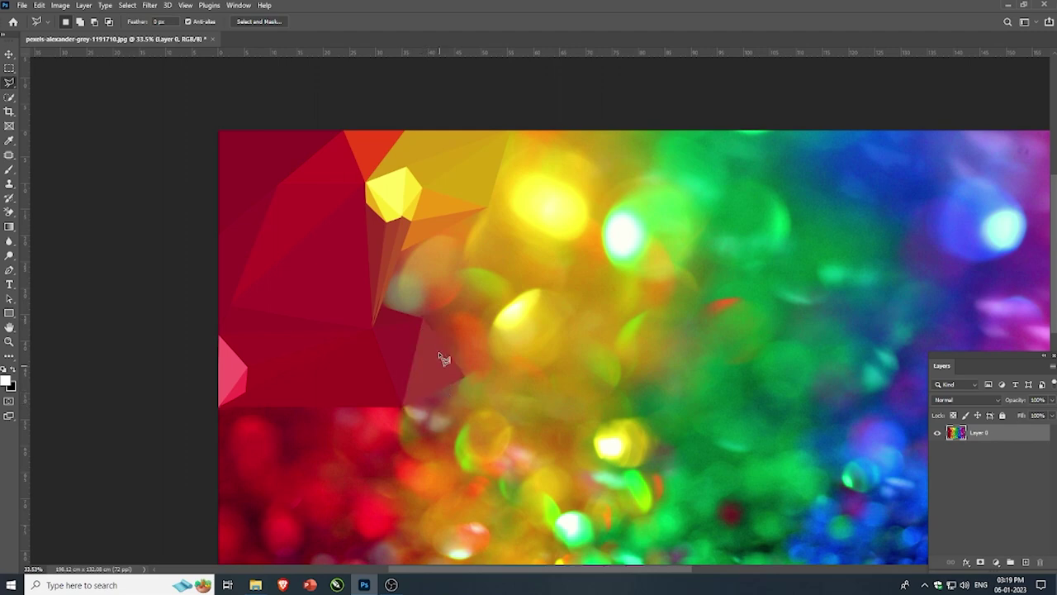
# - Fill a triangle beside the orange facet with averaged orange
pyautogui.click(488, 208)
pyautogui.click(403, 248)
pyautogui.click(382, 303)
pyautogui.click(488, 208)
pyautogui.hotkey('ctrl', 'f')
pyautogui.hotkey('ctrl', 'd')
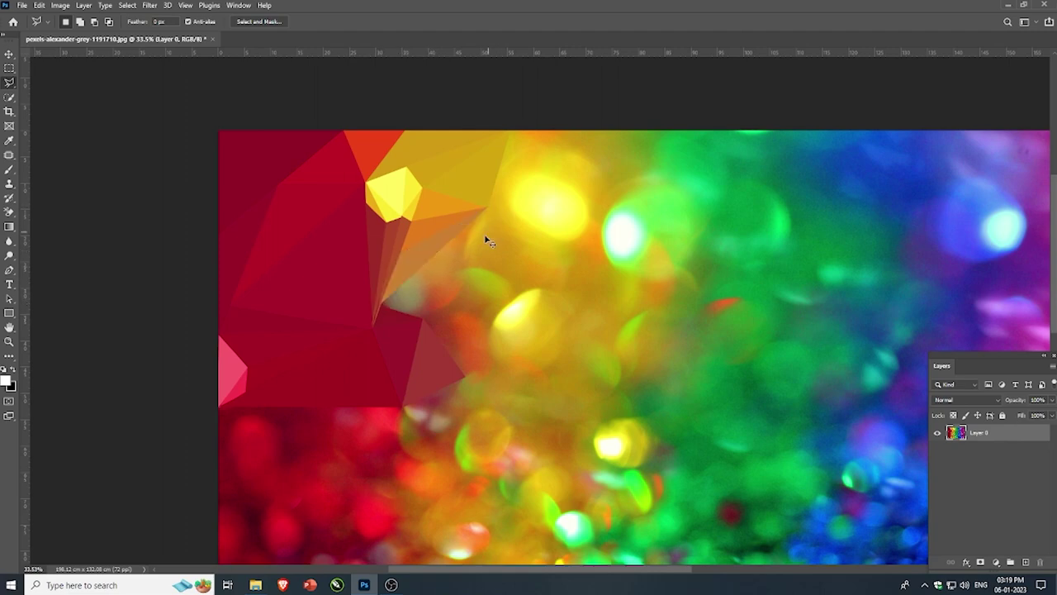
# - Average-fill a small olive-grey triangle at the orange facets' tip and begin outlining the next
pyautogui.click(488, 207)
pyautogui.click(439, 289)
pyautogui.click(488, 206)
pyautogui.click(382, 301)
pyautogui.click(418, 271)
pyautogui.click(437, 291)
pyautogui.click(382, 305)
pyautogui.hotkey('ctrl', 'alt', 'f')
pyautogui.hotkey('ctrl', 'd')
pyautogui.click(382, 305)
pyautogui.click(438, 292)
pyautogui.click(423, 318)
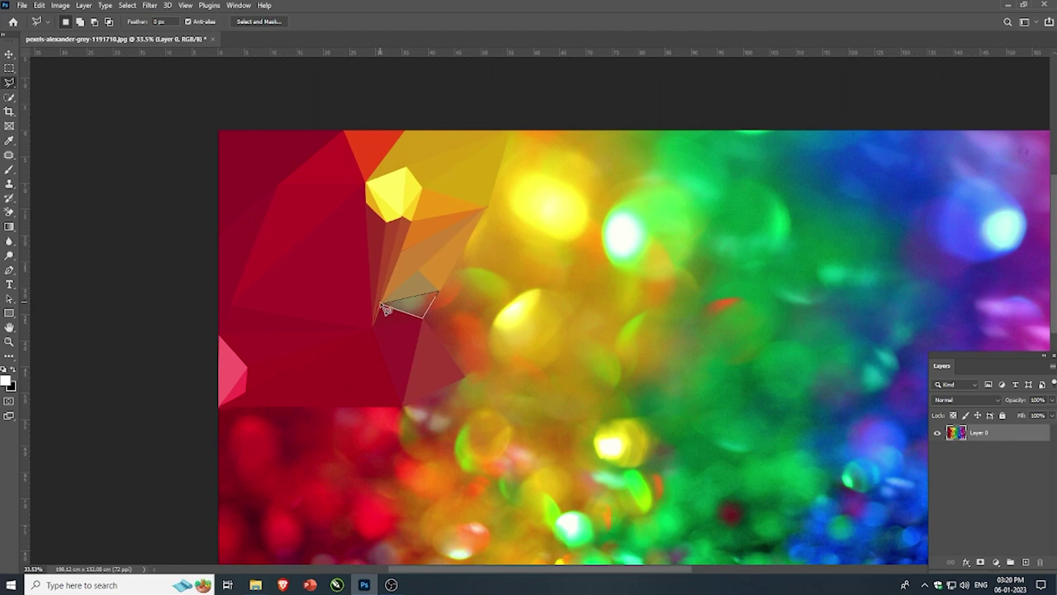
# - Close the small triangle and fill a triangle right of the yellow facets with averaged yellow
pyautogui.click(382, 306)
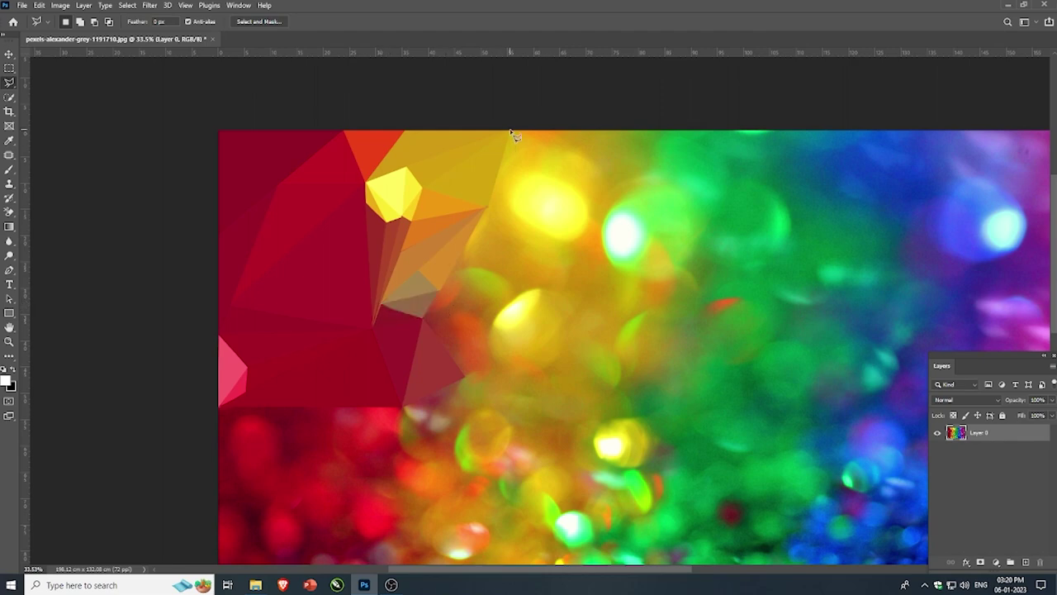
pyautogui.click(595, 215)
pyautogui.click(488, 208)
pyautogui.click(511, 130)
pyautogui.hotkey('ctrl', 'alt', 'f')
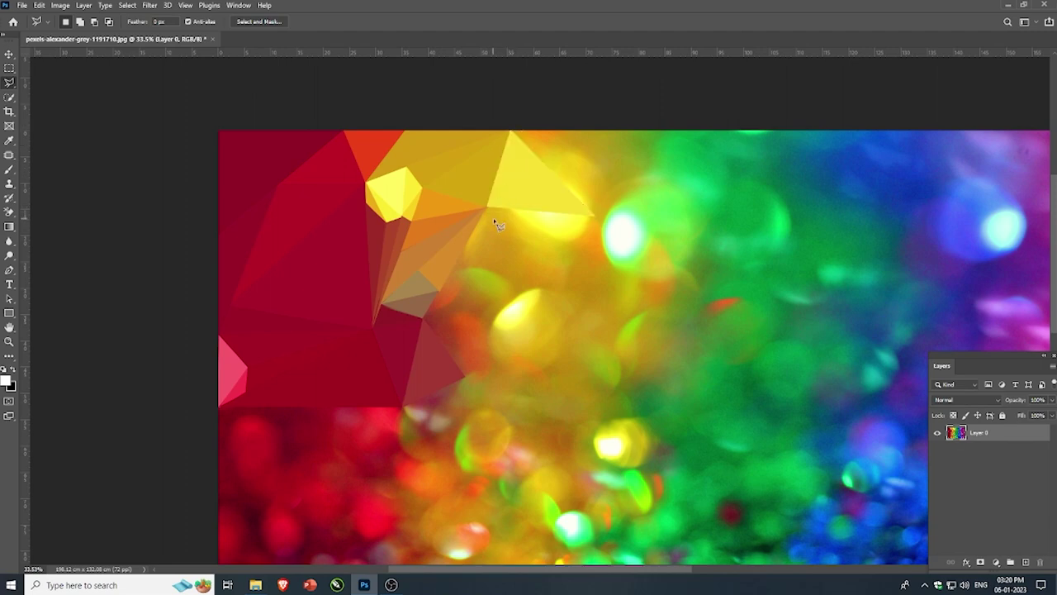
# - Fill two triangles from the yellow gem's right corner with averaged yellow
pyautogui.click(487, 208)
pyautogui.click(566, 239)
pyautogui.click(487, 207)
pyautogui.hotkey('ctrl', 'alt', 'f')
pyautogui.hotkey('ctrl', 'd')
pyautogui.click(488, 208)
pyautogui.click(565, 241)
pyautogui.click(440, 289)
pyautogui.hotkey('ctrl', 'f')
pyautogui.hotkey('ctrl', 'd')
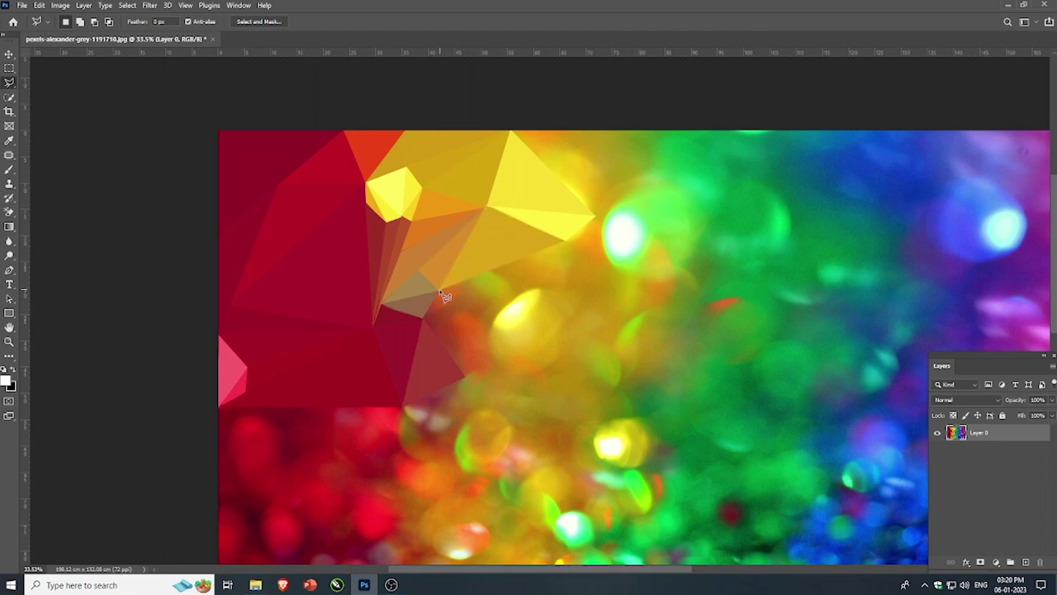
# - Fill a triangle below the yellow facet with averaged yellow
pyautogui.click(441, 291)
pyautogui.click(565, 241)
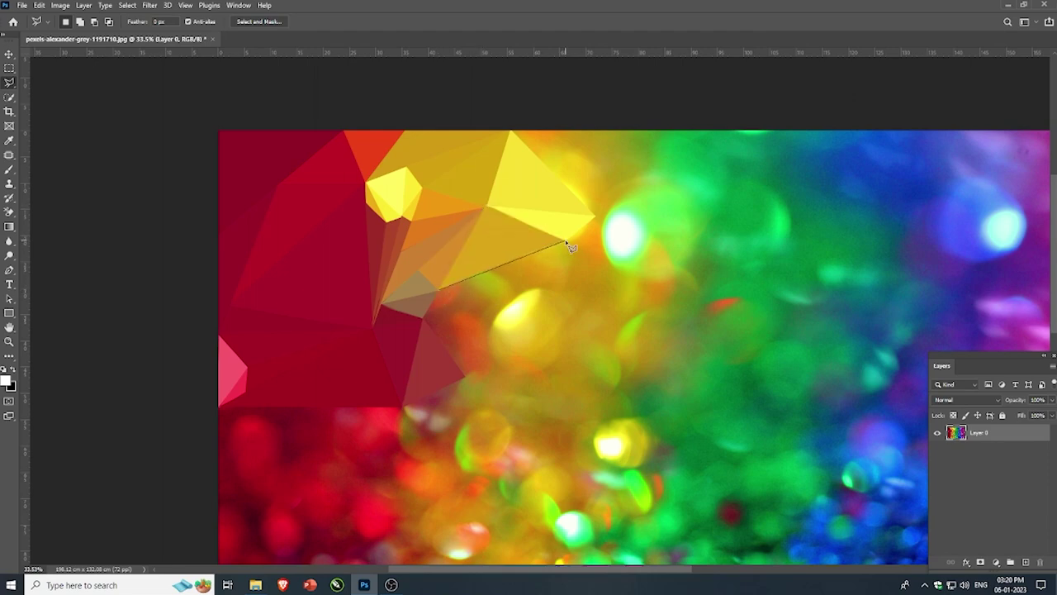
pyautogui.click(425, 318)
pyautogui.click(440, 292)
pyautogui.hotkey('ctrl', 'f')
pyautogui.hotkey('ctrl', 'd')
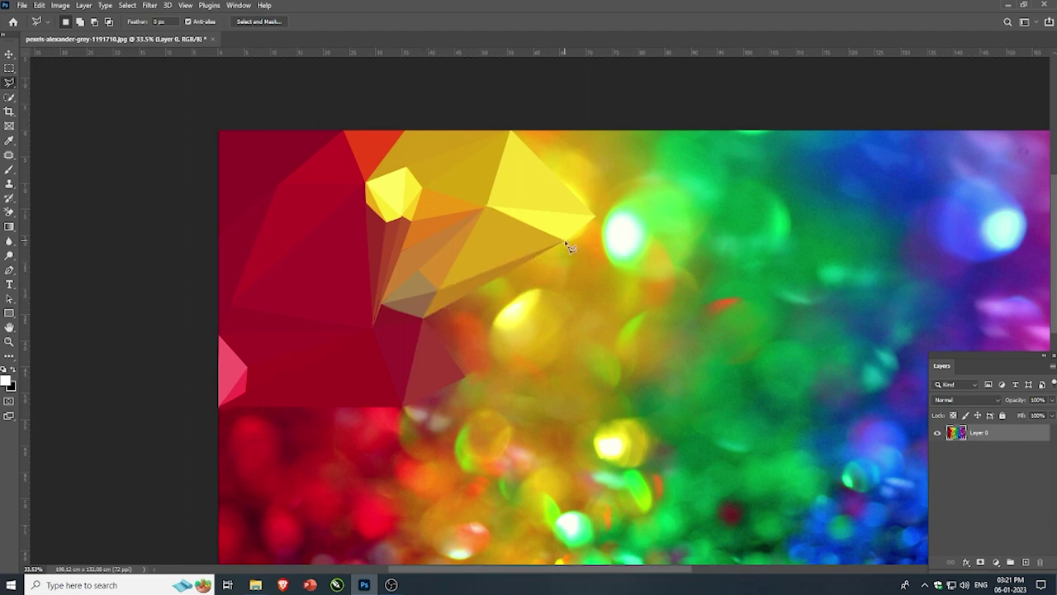
# - Fill a triangle beneath the yellow facets with averaged orange
pyautogui.click(565, 241)
pyautogui.click(424, 318)
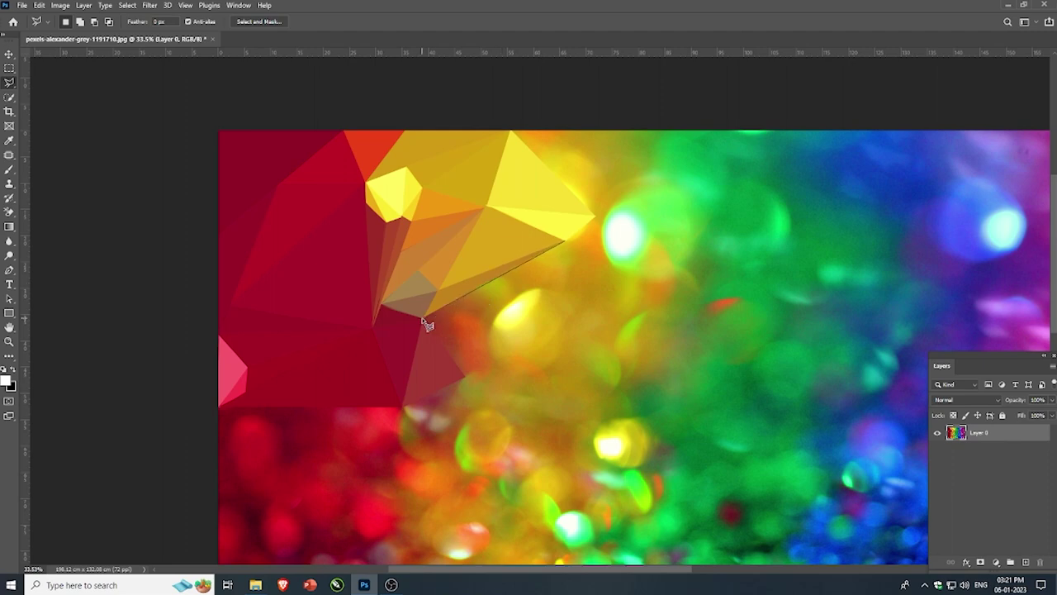
pyautogui.click(467, 376)
pyautogui.click(565, 241)
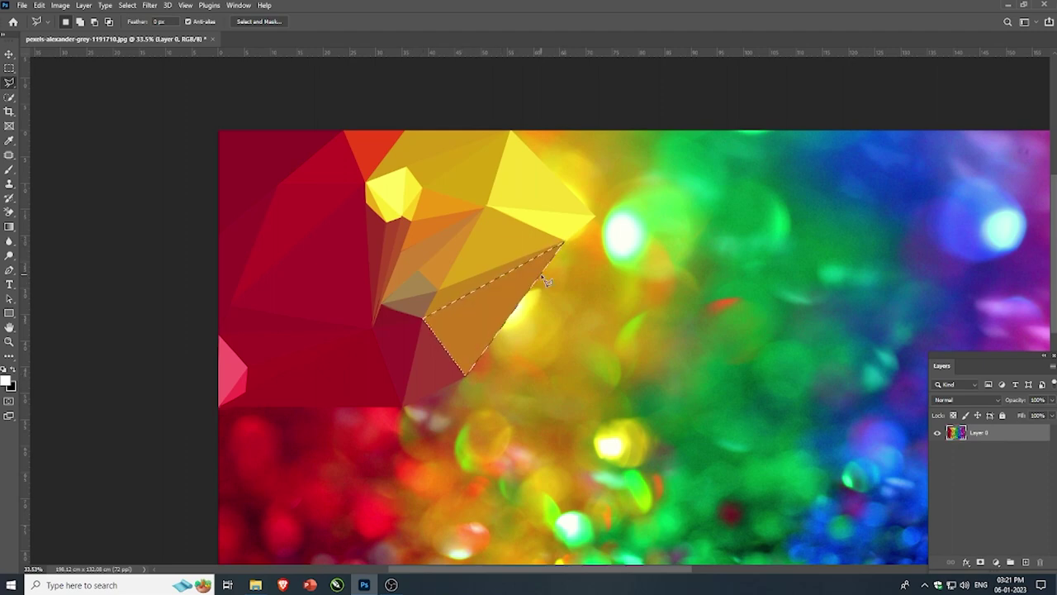
pyautogui.hotkey('ctrl', 'f')
pyautogui.hotkey('ctrl', 'd')
pyautogui.scroll(-1, 400, 277)
# - Outline a large red triangle down the image's left edge below the red area
pyautogui.scroll(-1, 399, 277)
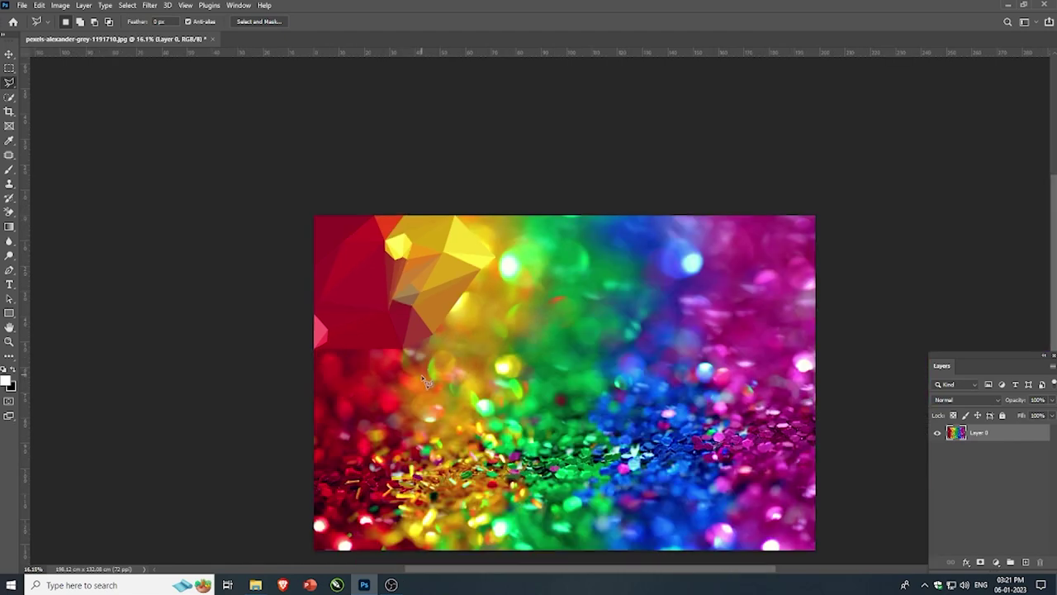
pyautogui.scroll(1, 330, 371)
pyautogui.scroll(1, 248, 363)
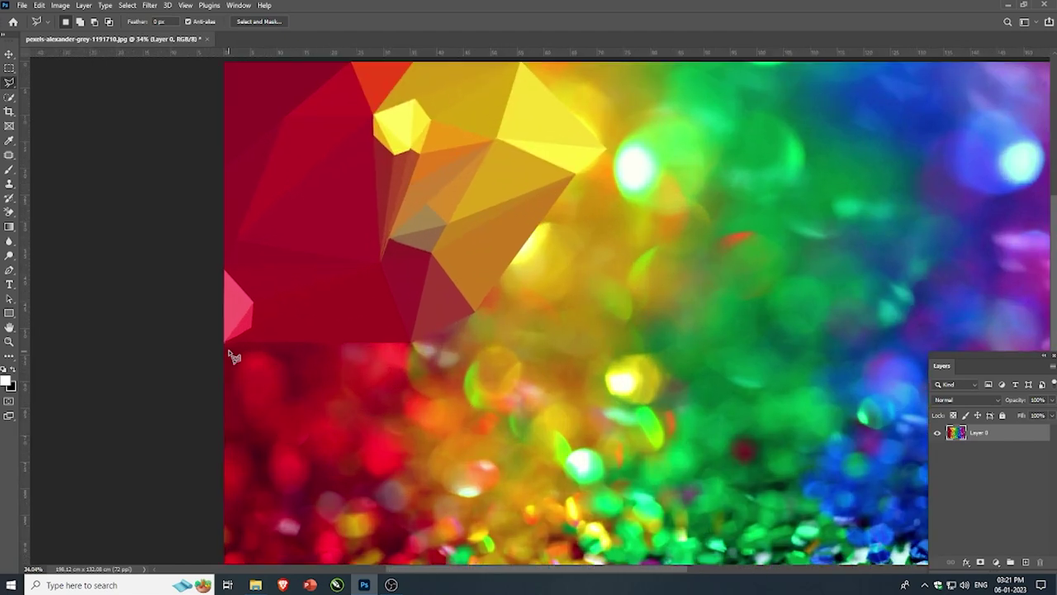
pyautogui.scroll(1, 215, 356)
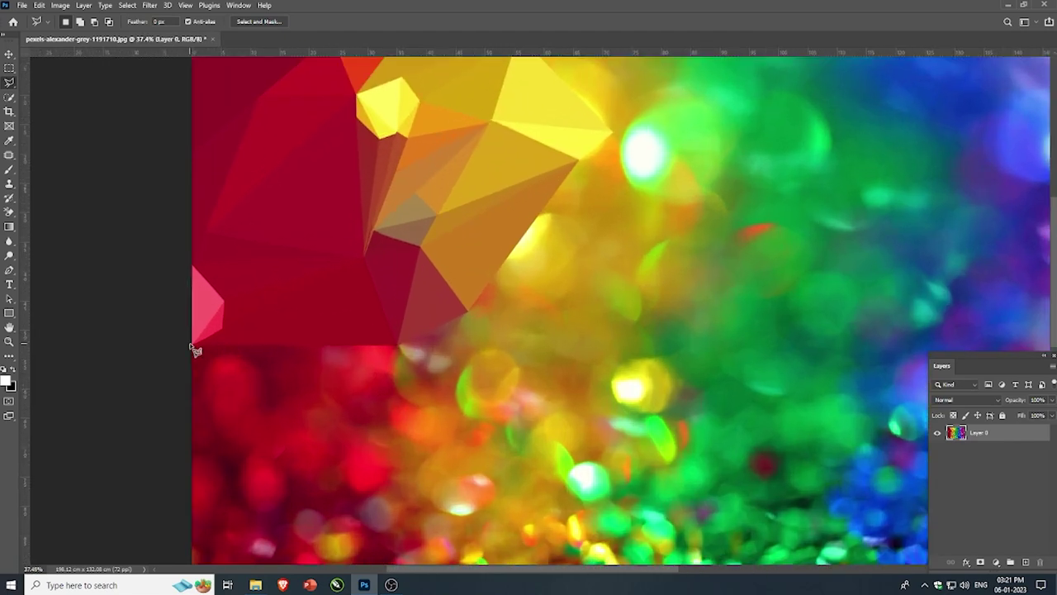
pyautogui.click(191, 345)
pyautogui.click(396, 347)
pyautogui.click(193, 509)
pyautogui.click(196, 351)
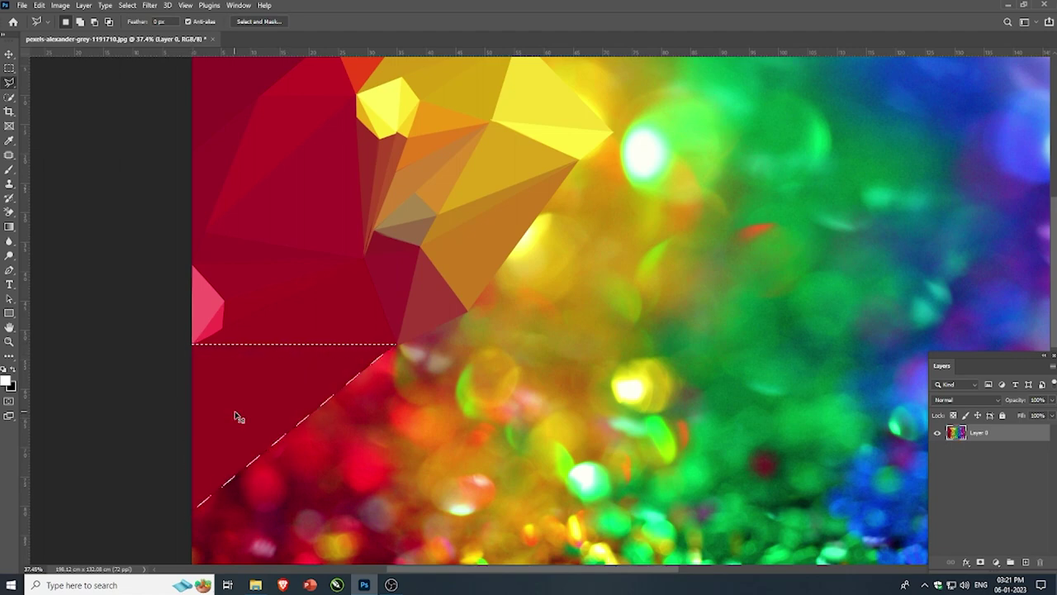
# - Outline a small triangle under the yellow area
pyautogui.scroll(-2, 248, 413)
pyautogui.scroll(1, 328, 299)
pyautogui.scroll(1, 361, 323)
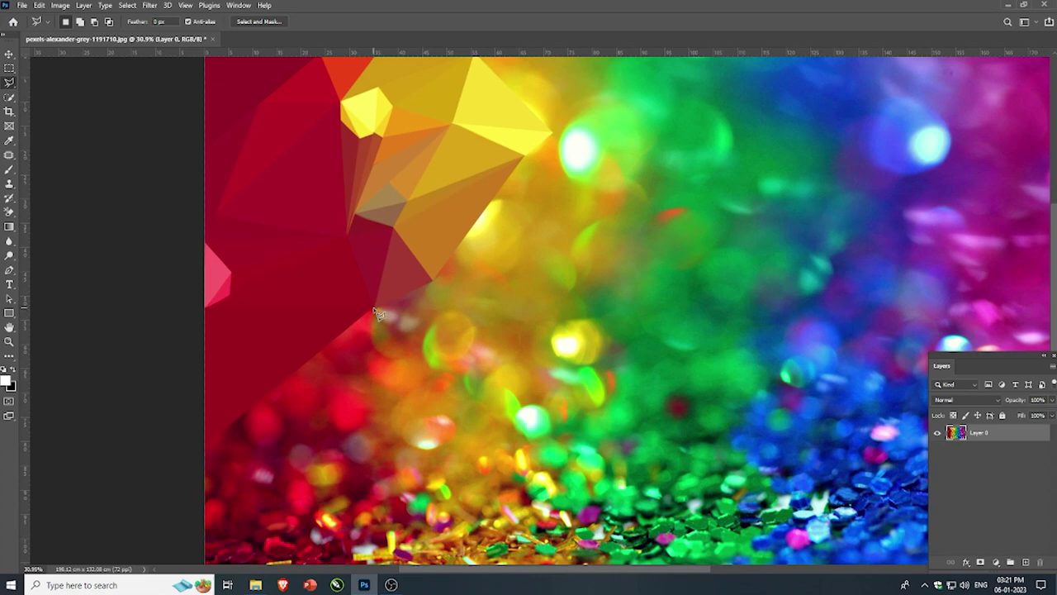
pyautogui.click(376, 313)
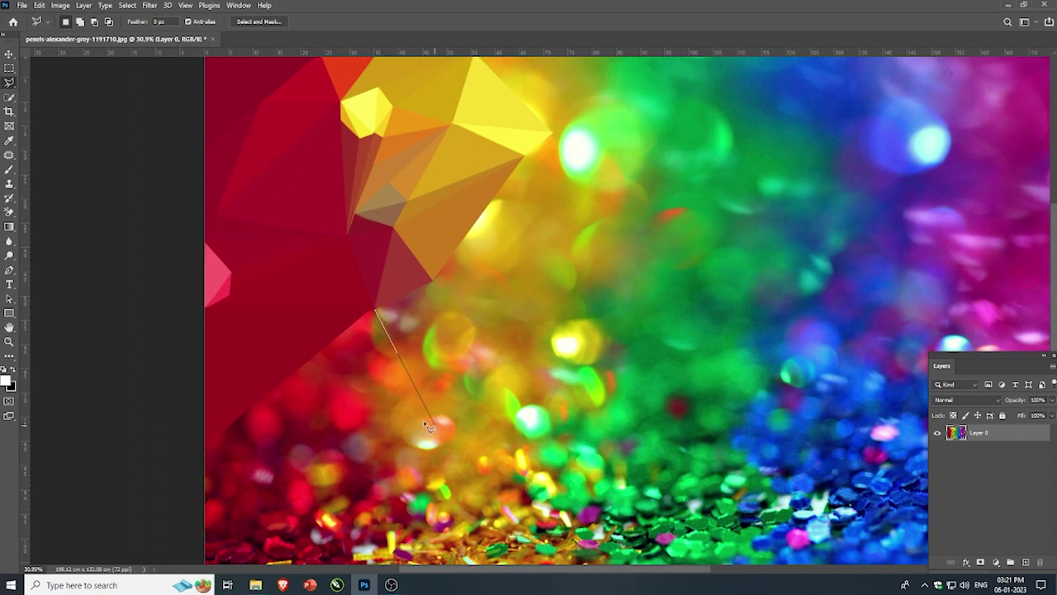
pyautogui.click(402, 344)
pyautogui.click(431, 281)
pyautogui.click(376, 313)
# - Outline a triangle along the top edge from the top yellow vertex
pyautogui.scroll(-1, 429, 265)
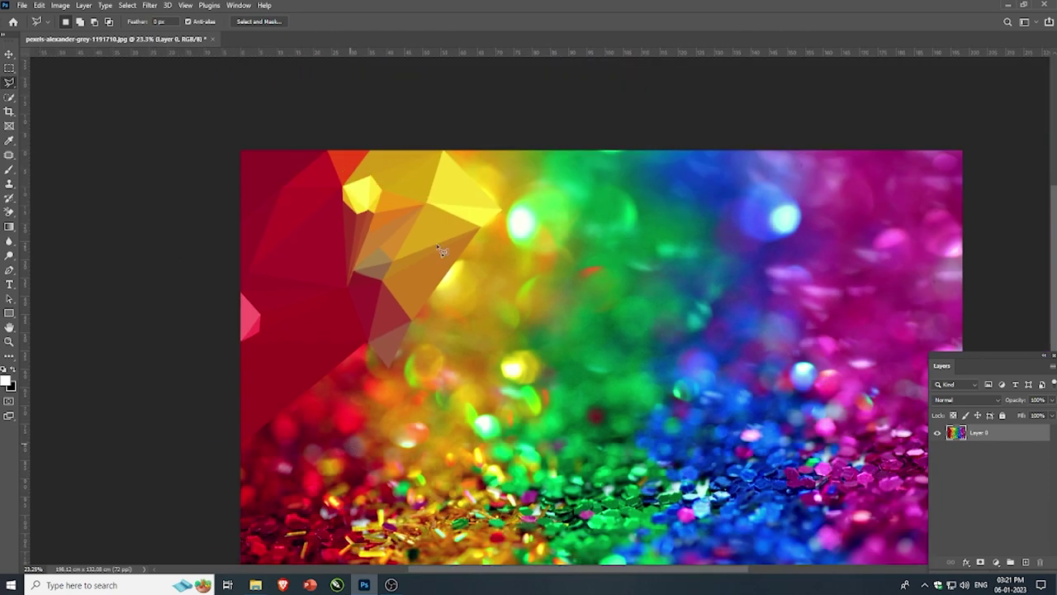
pyautogui.scroll(1, 491, 178)
pyautogui.scroll(2, 415, 156)
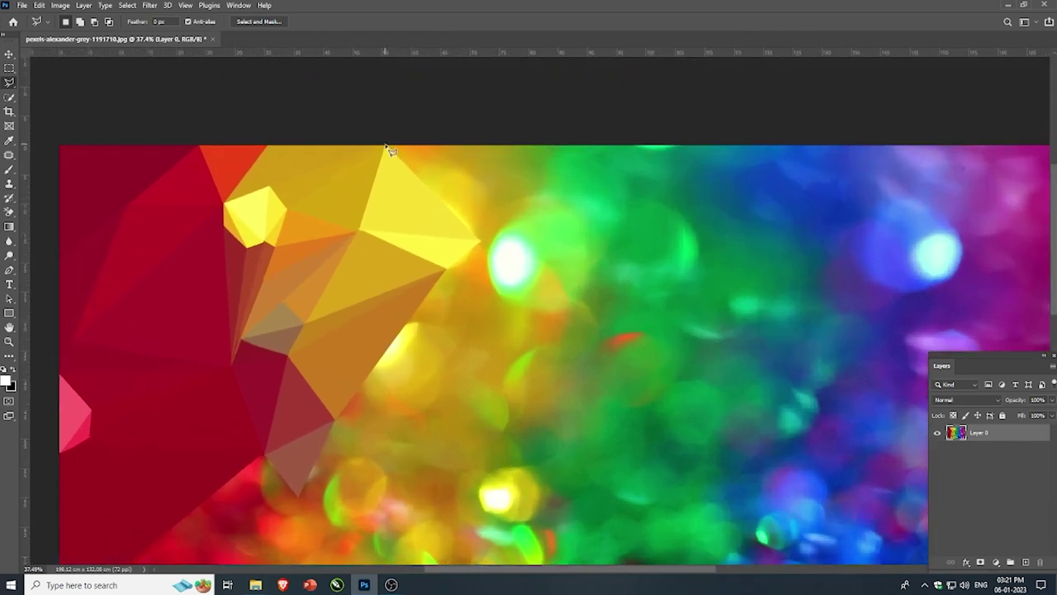
pyautogui.click(387, 147)
pyautogui.click(490, 145)
pyautogui.click(388, 148)
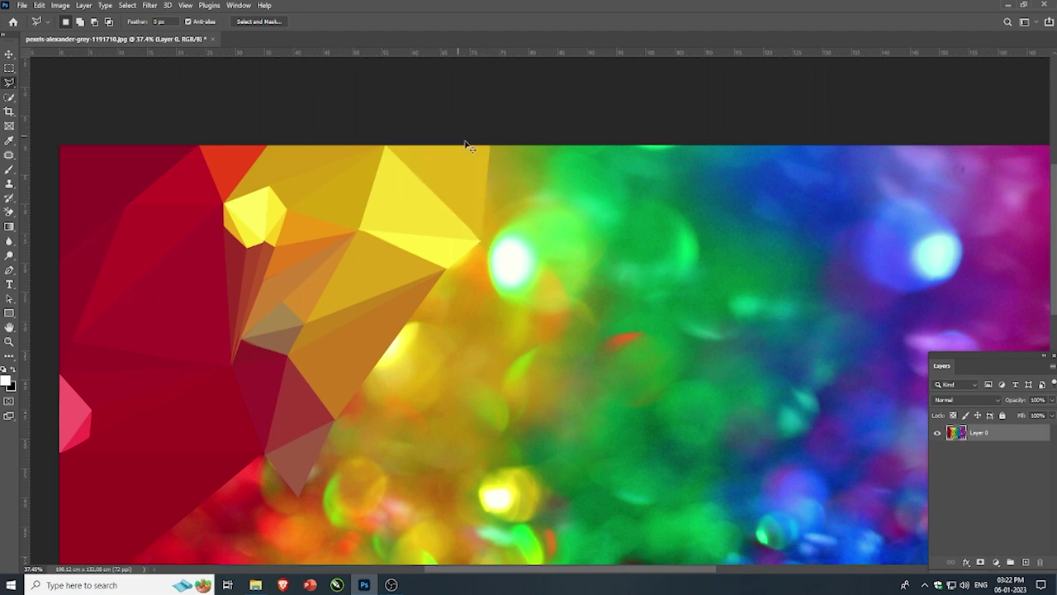
# - Flatten a top-edge triangle beside the yellow facet to its average colour
pyautogui.scroll(-2, 492, 151)
pyautogui.scroll(-1, 492, 151)
pyautogui.scroll(1, 492, 151)
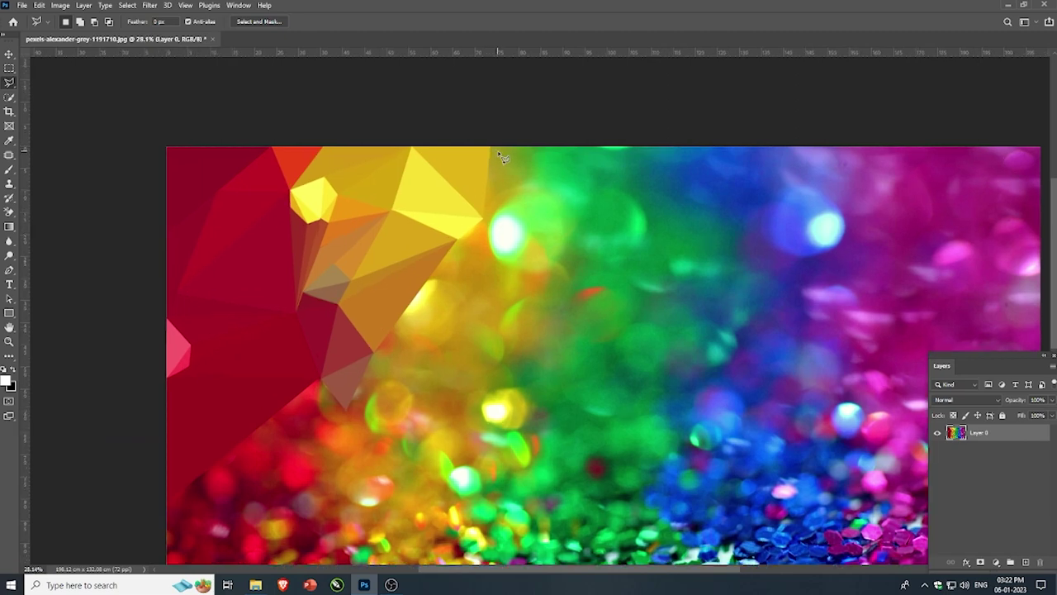
pyautogui.scroll(2, 492, 151)
pyautogui.click(489, 146)
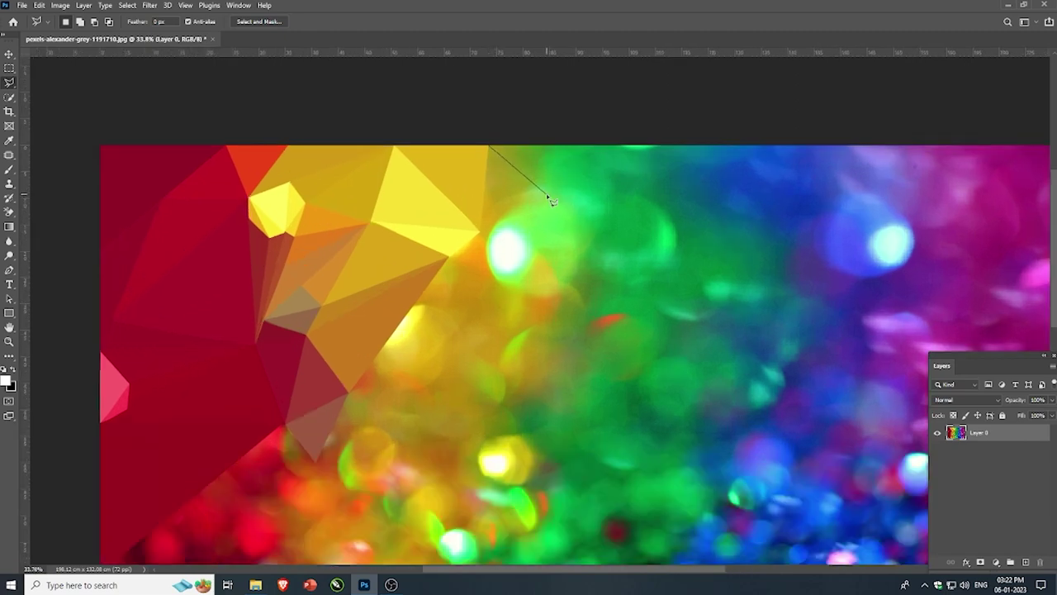
pyautogui.click(545, 194)
pyautogui.click(482, 234)
pyautogui.click(493, 153)
pyautogui.hotkey('ctrl', 'alt', 'f')
pyautogui.hotkey('ctrl', 'd')
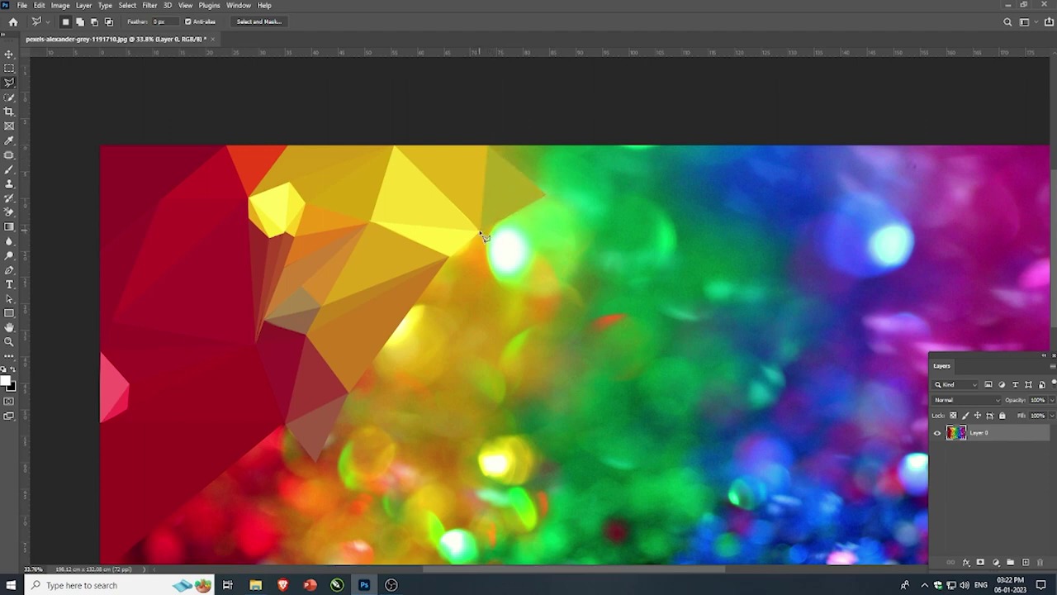
# - Select a triangle running down from the yellow facet's corner toward the green
pyautogui.click(480, 232)
pyautogui.click(487, 362)
pyautogui.click(415, 309)
pyautogui.click(483, 237)
# - Select a sliver triangle off the left corner and reapply Filter > Average to it
pyautogui.click(415, 308)
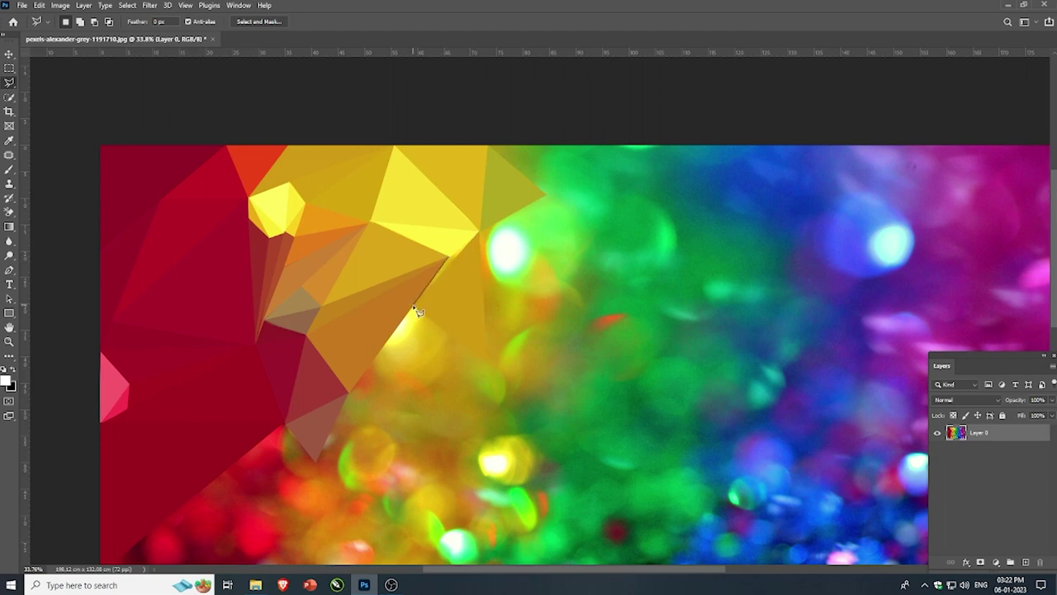
pyautogui.click(479, 233)
pyautogui.doubleClick(453, 263)
pyautogui.scroll(-2, 411, 331)
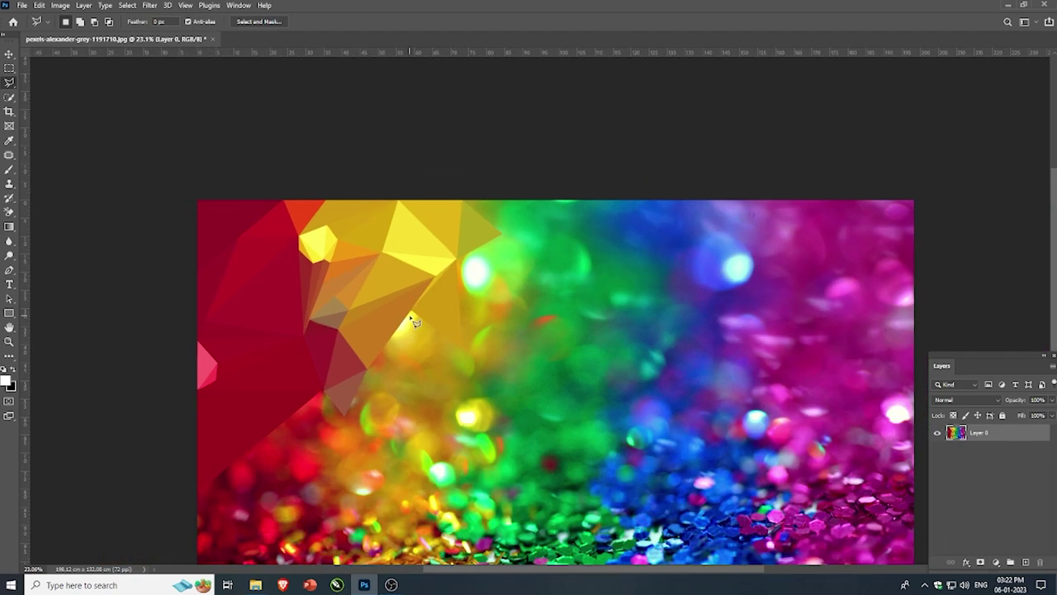
pyautogui.scroll(3, 415, 322)
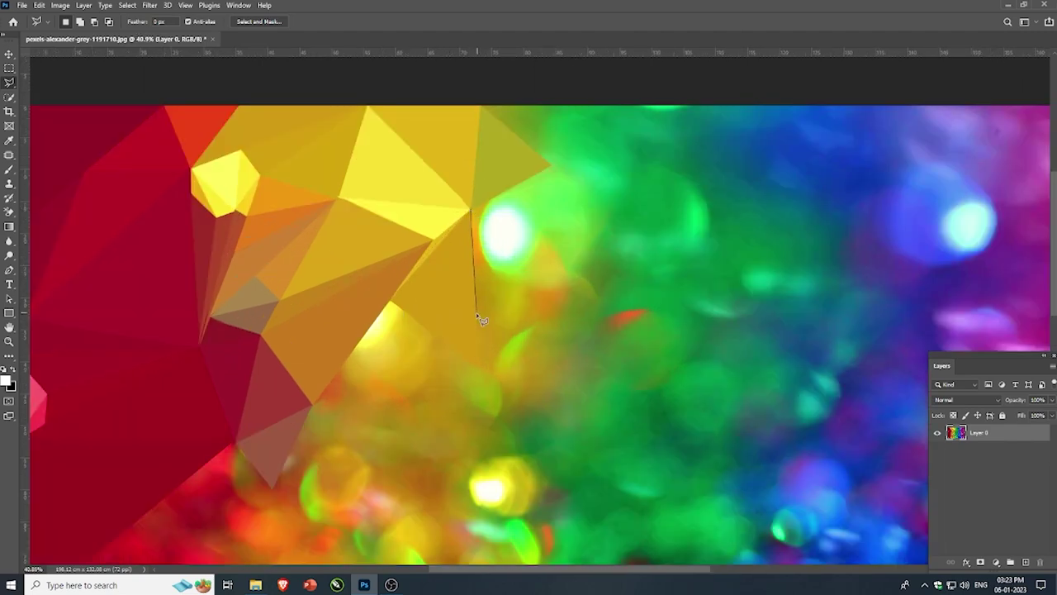
pyautogui.click(492, 281)
pyautogui.click(470, 209)
pyautogui.click(146, 6)
pyautogui.click(166, 24)
# - Flatten a triangle in the lower yellow area to its average yellow
pyautogui.click(392, 302)
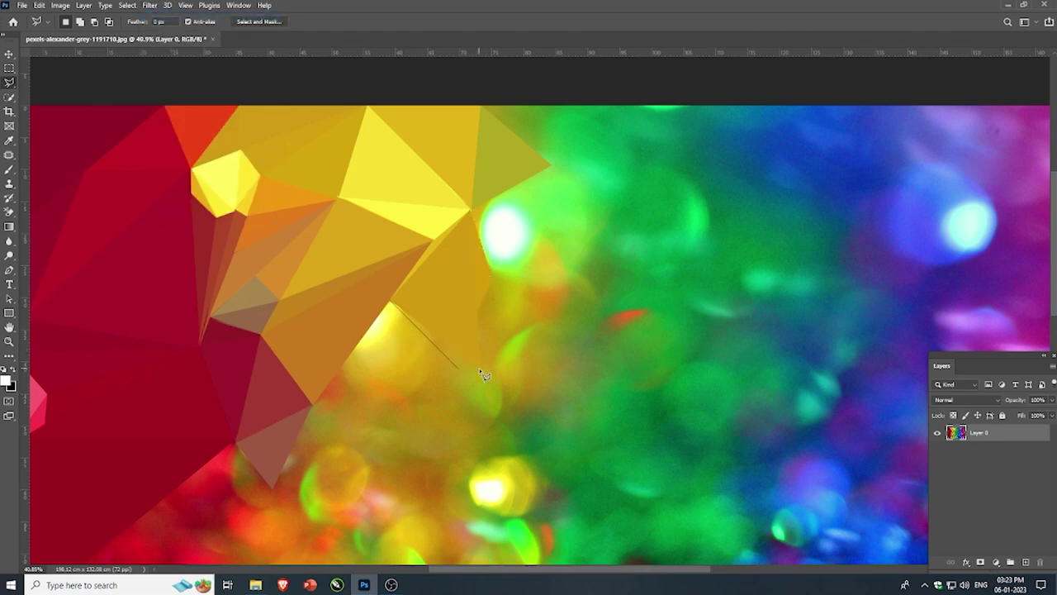
pyautogui.click(478, 369)
pyautogui.click(390, 305)
pyautogui.hotkey('ctrl', 'alt', 'f')
pyautogui.scroll(-2, 397, 329)
pyautogui.scroll(2, 437, 255)
# - Select triangles beside the yellow facets and flatten them to a single green
pyautogui.scroll(2, 437, 255)
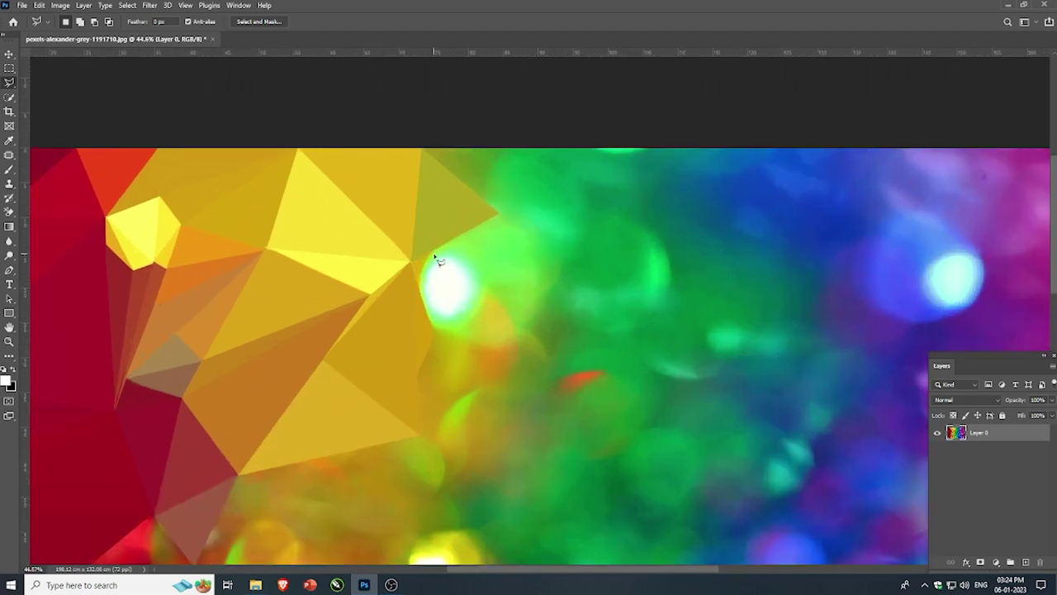
pyautogui.click(408, 262)
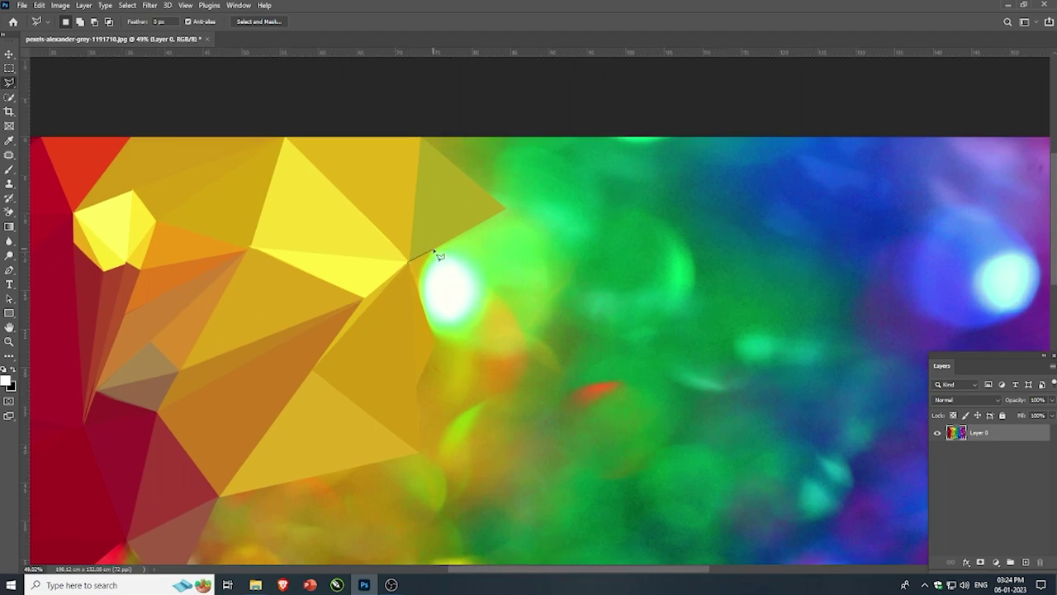
pyautogui.click(432, 248)
pyautogui.click(418, 291)
pyautogui.click(410, 263)
pyautogui.scroll(-1, 502, 219)
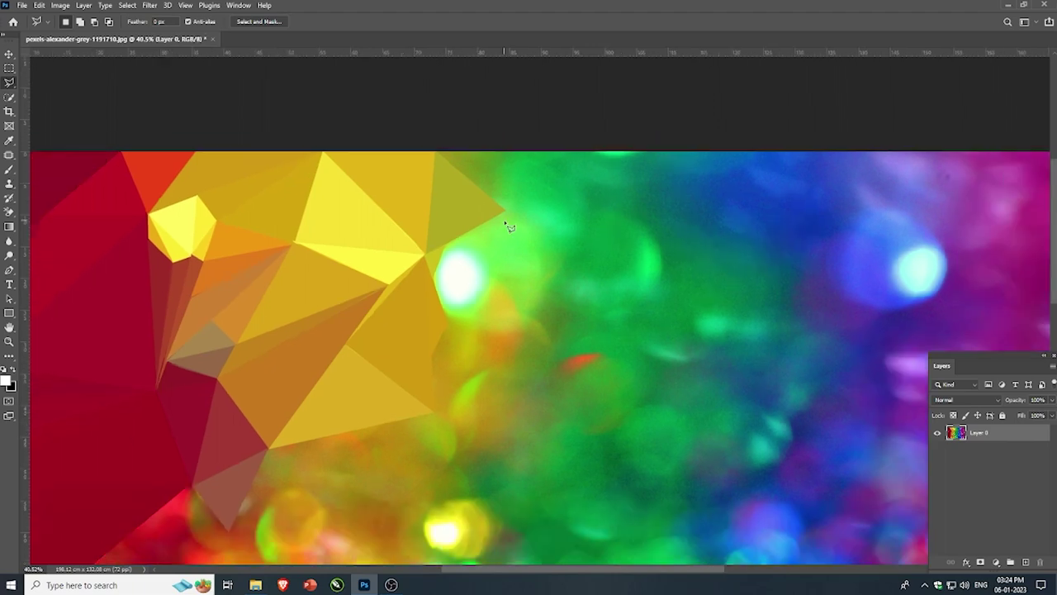
pyautogui.scroll(-1, 503, 217)
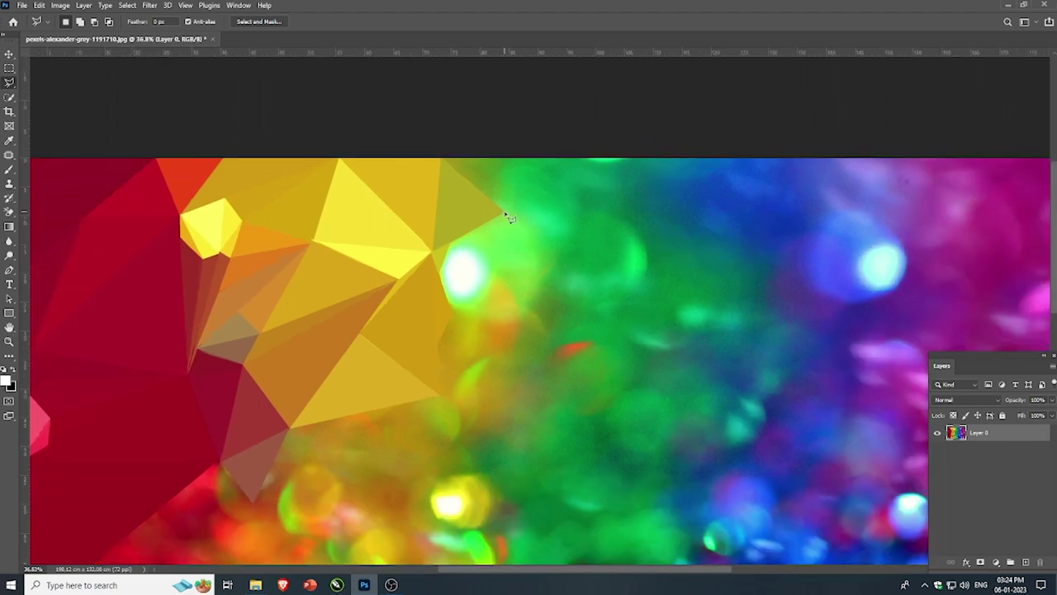
pyautogui.click(451, 246)
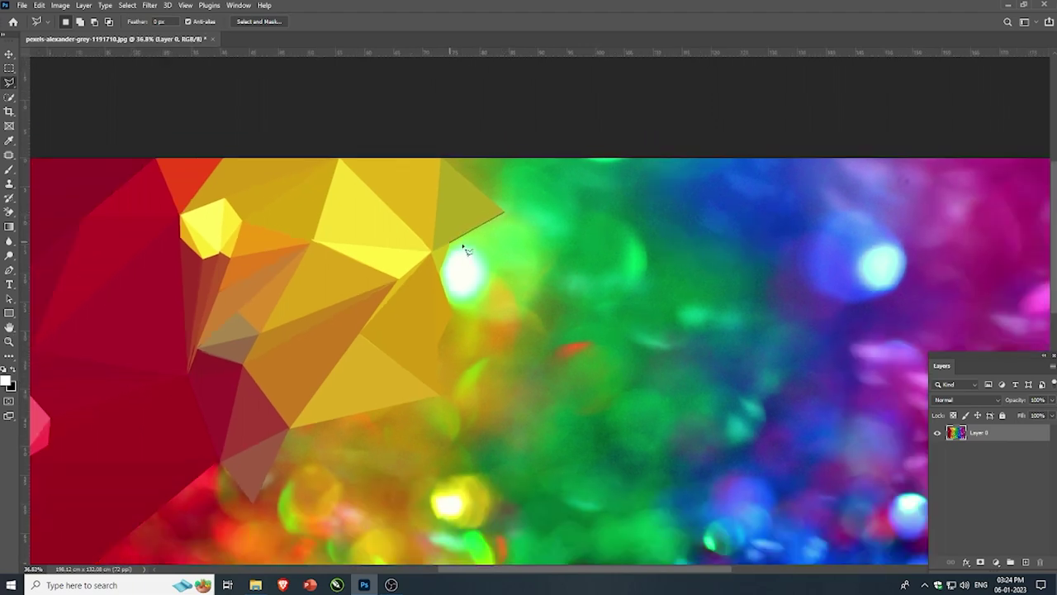
pyautogui.click(541, 273)
pyautogui.click(504, 213)
pyautogui.hotkey('shift', 'Delete')
# - Fill a top-edge triangle in the green area with averaged green
pyautogui.click(441, 160)
pyautogui.click(504, 212)
pyautogui.click(584, 159)
pyautogui.click(443, 160)
pyautogui.hotkey('shift', 'Delete')
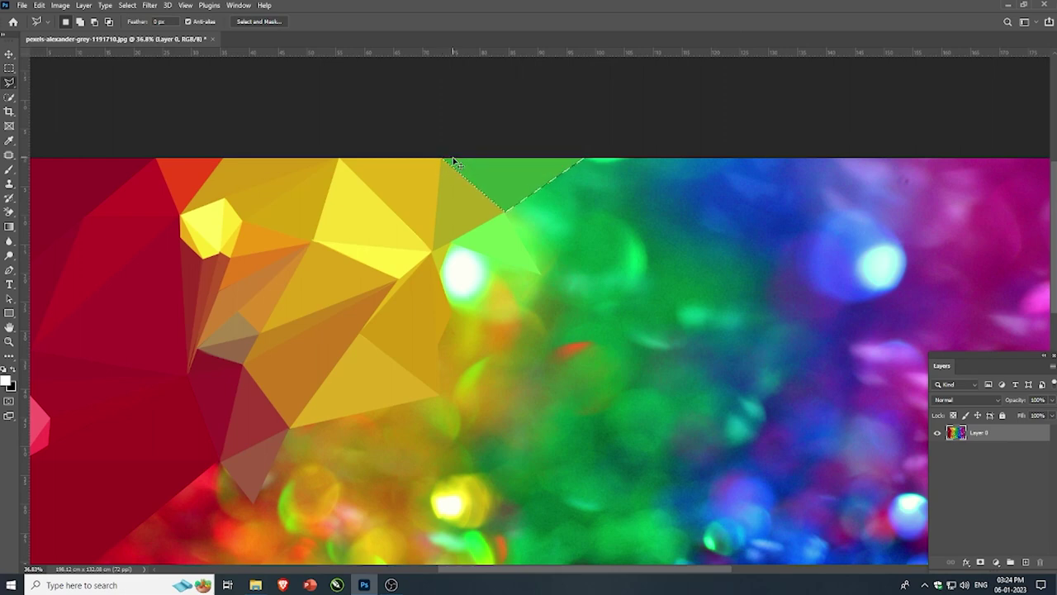
pyautogui.hotkey('ctrl', 'd')
# - Flatten two more top-edge triangles to uniform green and dark green
pyautogui.click(542, 274)
pyautogui.click(585, 159)
pyautogui.click(506, 216)
pyautogui.hotkey('ctrl', 'alt', 'f')
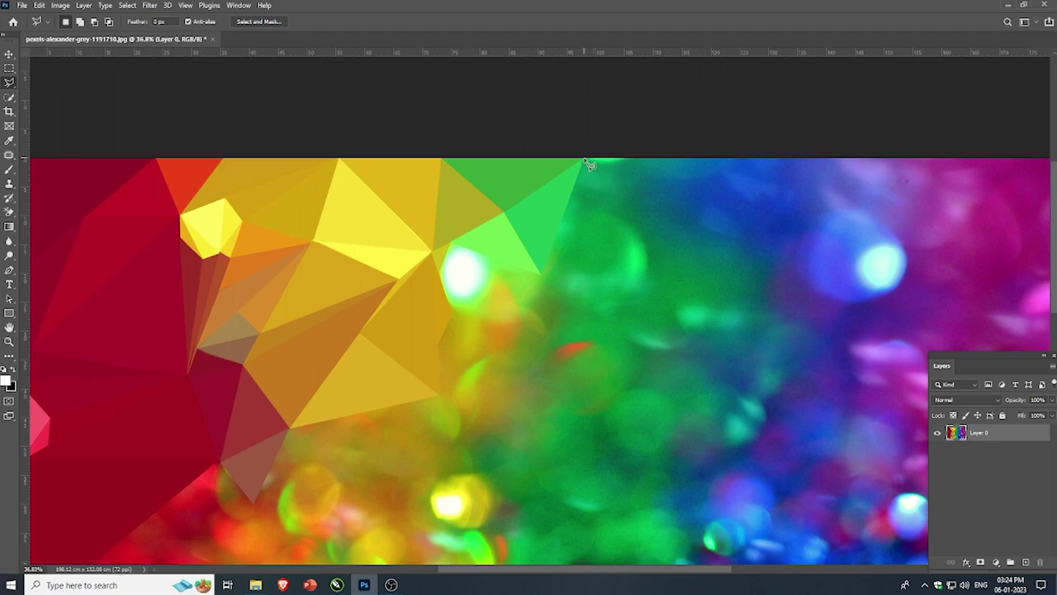
pyautogui.click(654, 223)
pyautogui.click(565, 223)
pyautogui.click(585, 159)
pyautogui.hotkey('ctrl', 'alt', 'f')
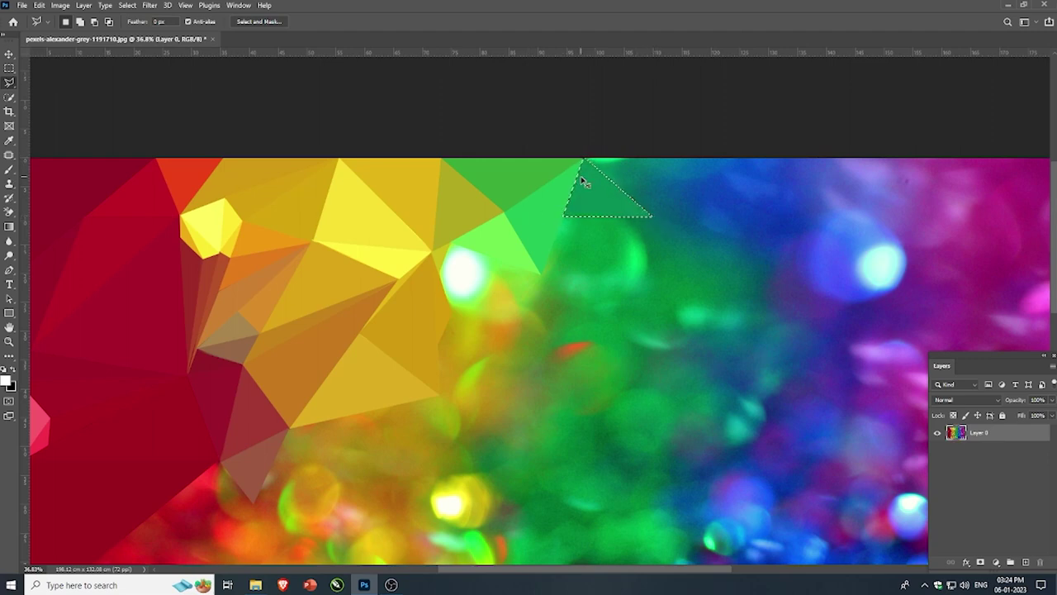
# - Outline a thin triangle just below the dark green facet
pyautogui.click(564, 218)
pyautogui.click(619, 217)
pyautogui.click(566, 218)
# - Outline triangles over the bright bokeh spot and the light-green facet
pyautogui.scroll(1, 484, 272)
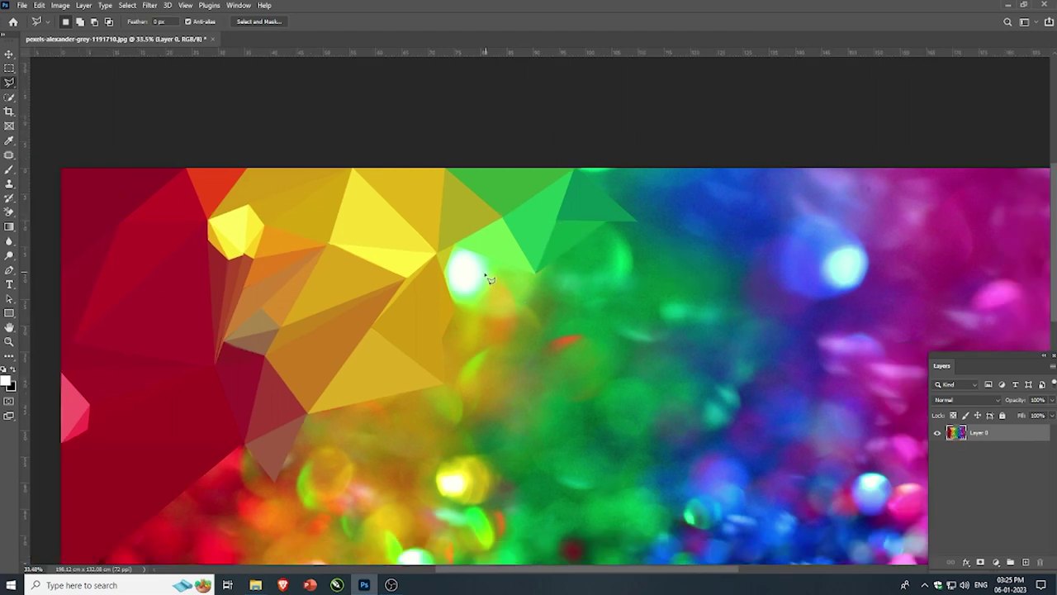
pyautogui.click(451, 238)
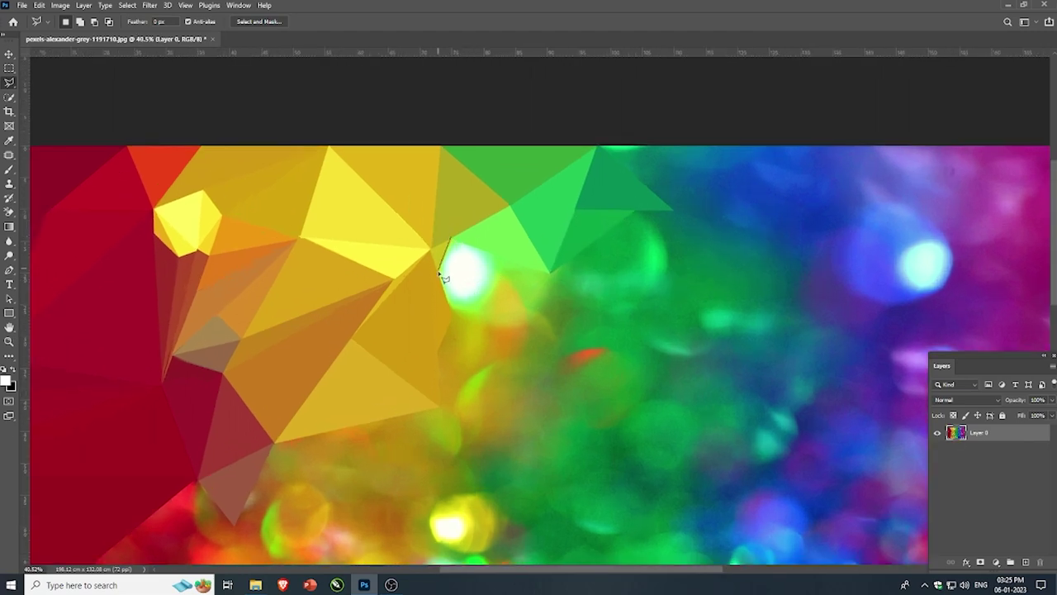
pyautogui.click(438, 274)
pyautogui.click(496, 254)
pyautogui.click(451, 239)
pyautogui.click(438, 273)
pyautogui.click(496, 255)
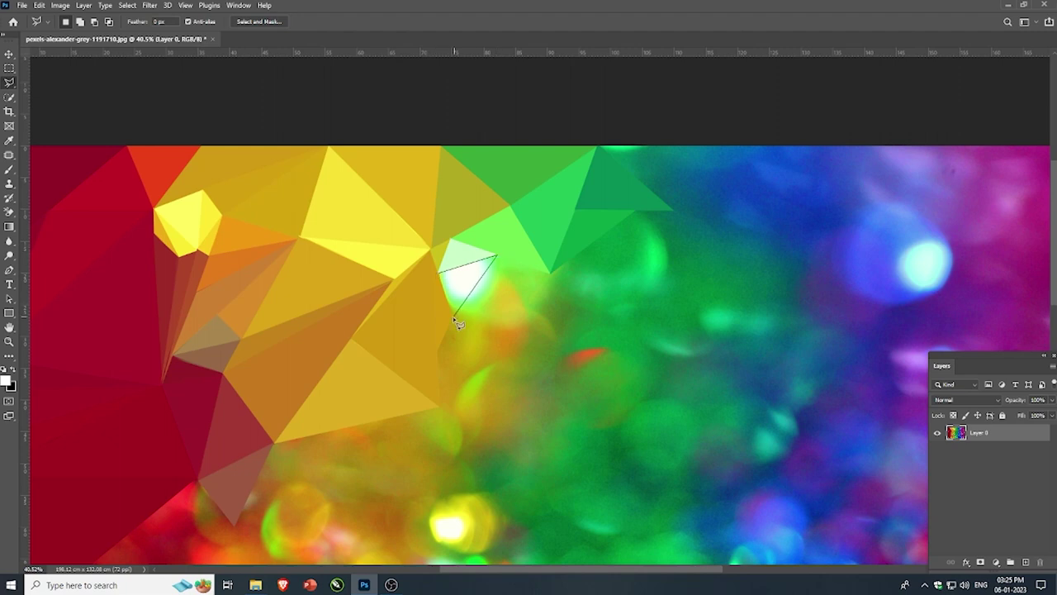
pyautogui.click(439, 273)
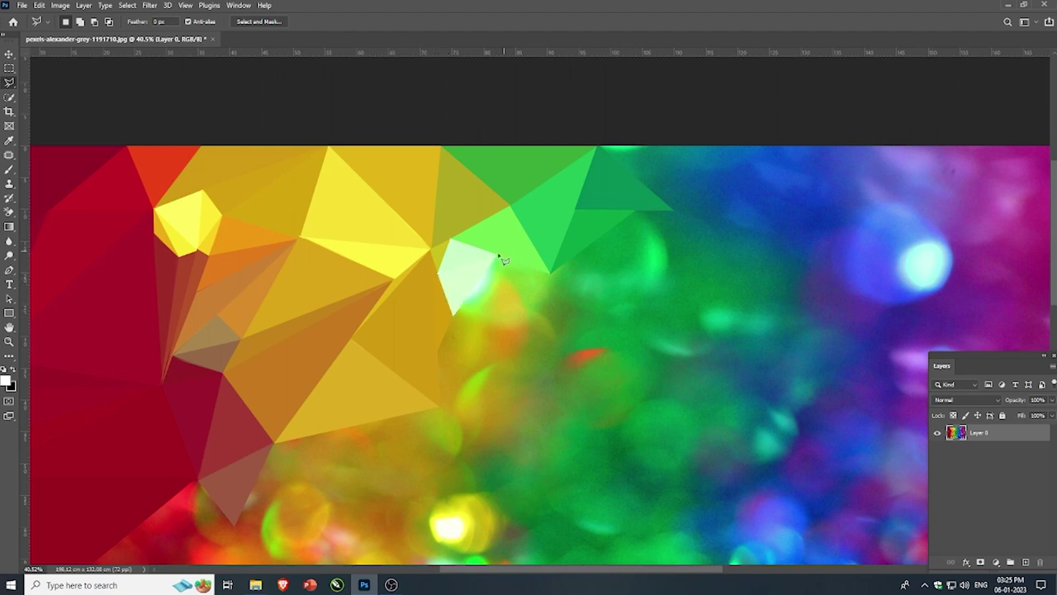
# - Outline further triangles below the light-green facet
pyautogui.click(548, 273)
pyautogui.click(452, 316)
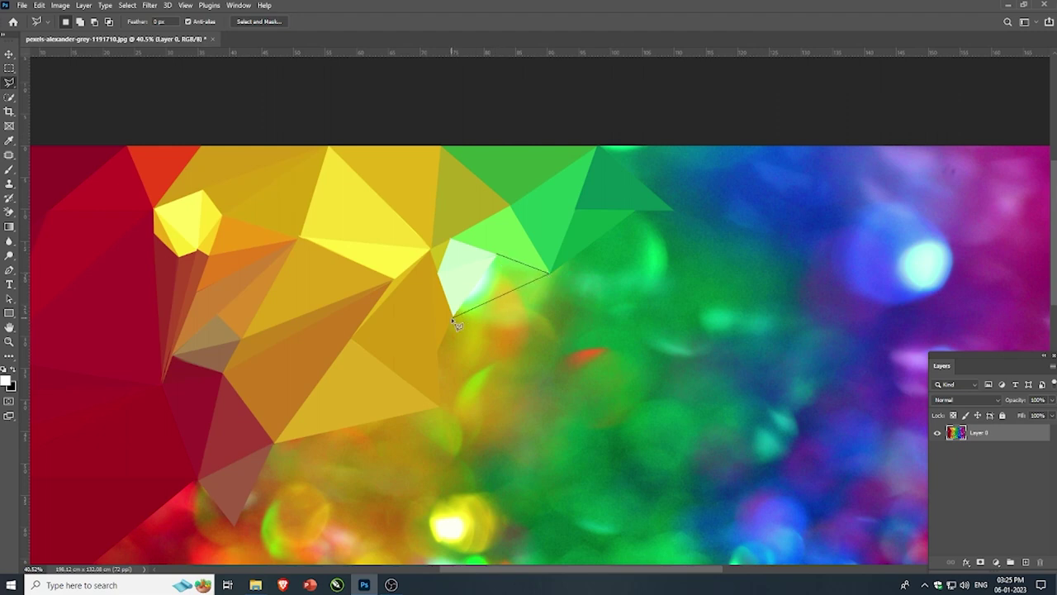
pyautogui.click(500, 257)
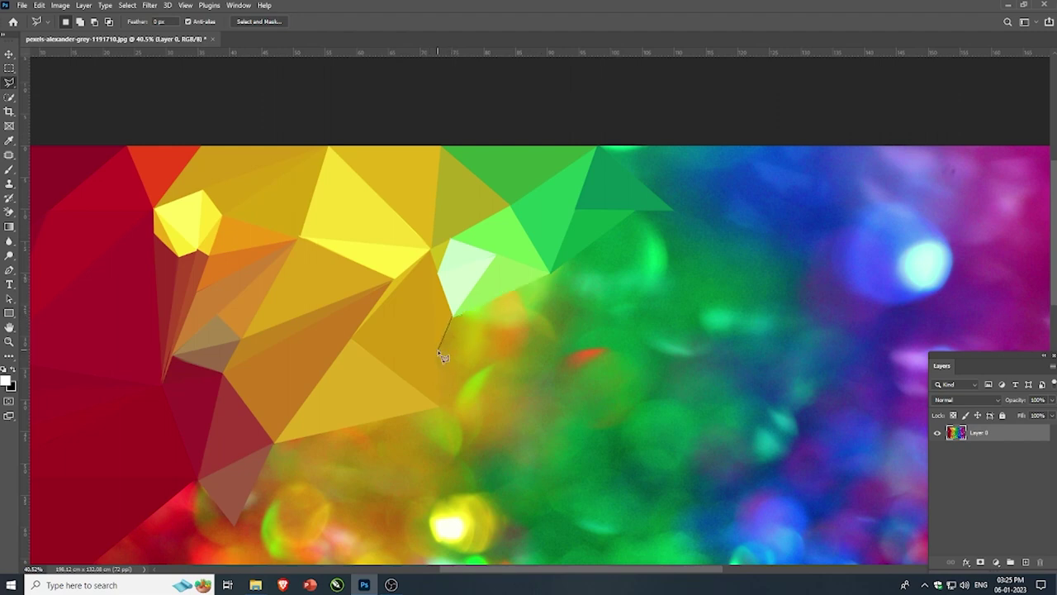
pyautogui.click(437, 350)
pyautogui.click(454, 317)
# - Start a triangle beside the dark green facet reaching to the top edge
pyautogui.scroll(1, 606, 156)
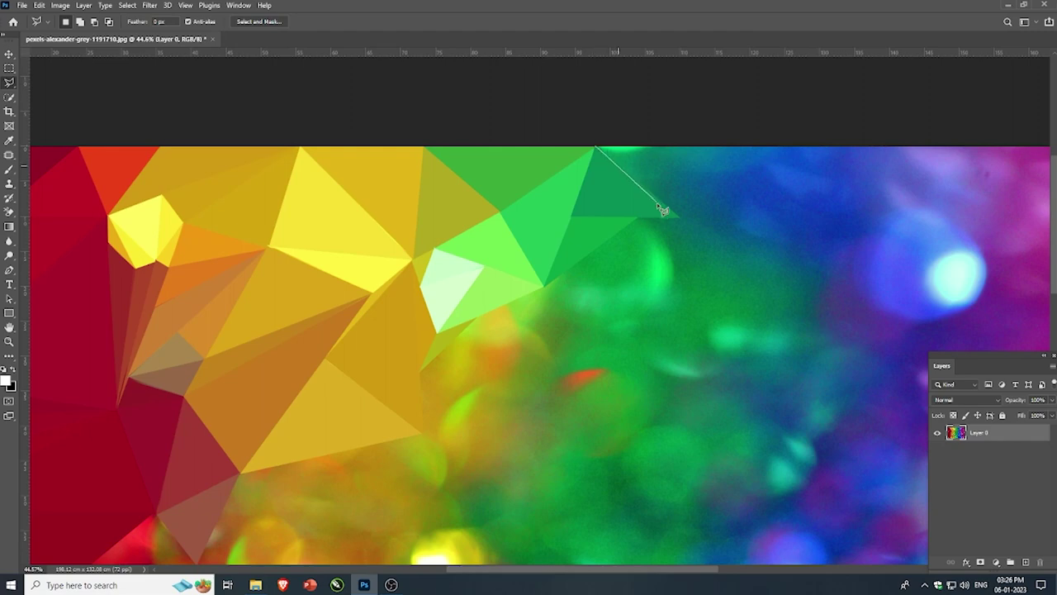
pyautogui.click(679, 217)
pyautogui.click(654, 147)
# - Discard the unfinished outline and flatten a top-edge triangle to averaged blue
pyautogui.press('Escape')
pyautogui.scroll(-1, 653, 153)
pyautogui.scroll(-1, 613, 195)
pyautogui.scroll(-1, 786, 172)
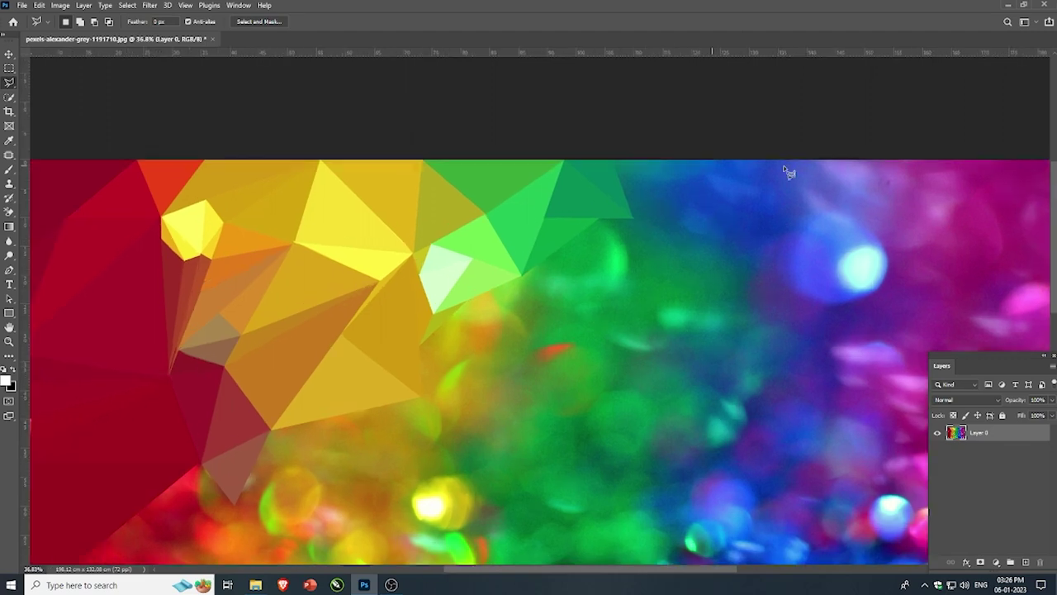
pyautogui.scroll(1, 649, 167)
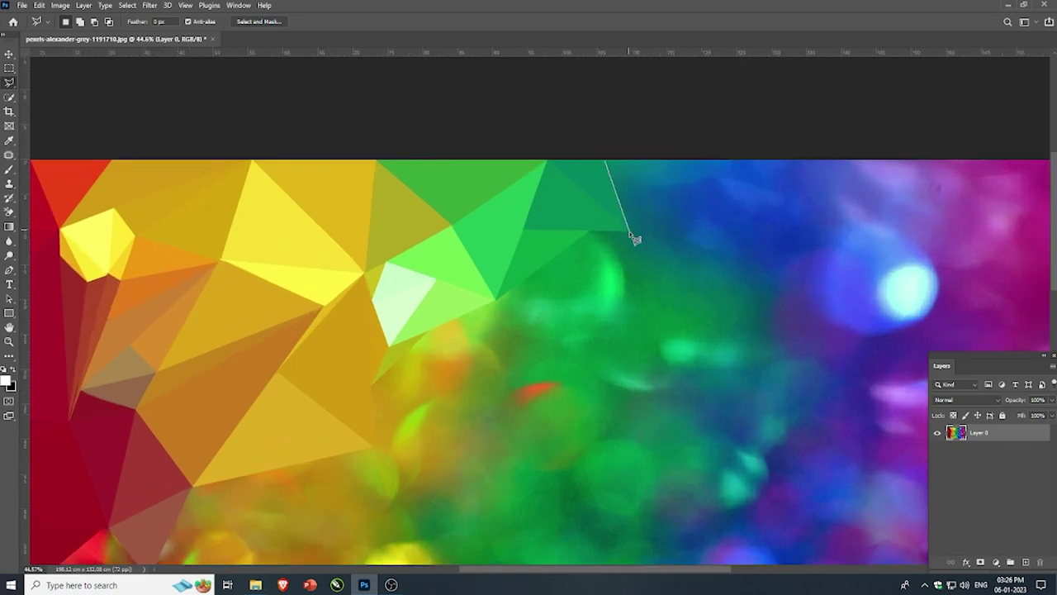
pyautogui.click(834, 160)
pyautogui.click(608, 163)
pyautogui.hotkey('ctrl', 'd')
pyautogui.scroll(-2, 633, 201)
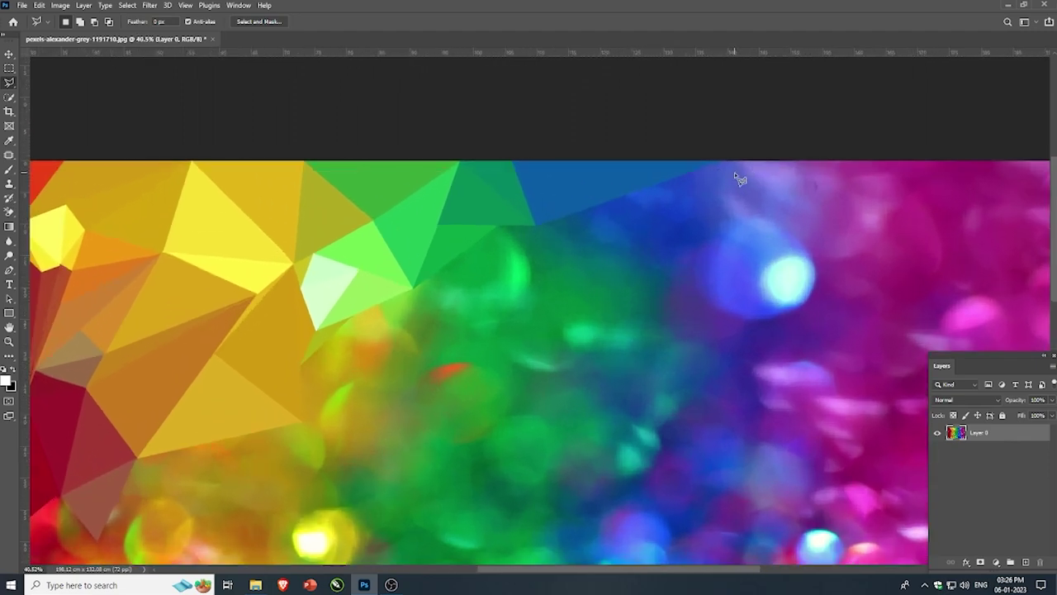
pyautogui.scroll(1, 715, 182)
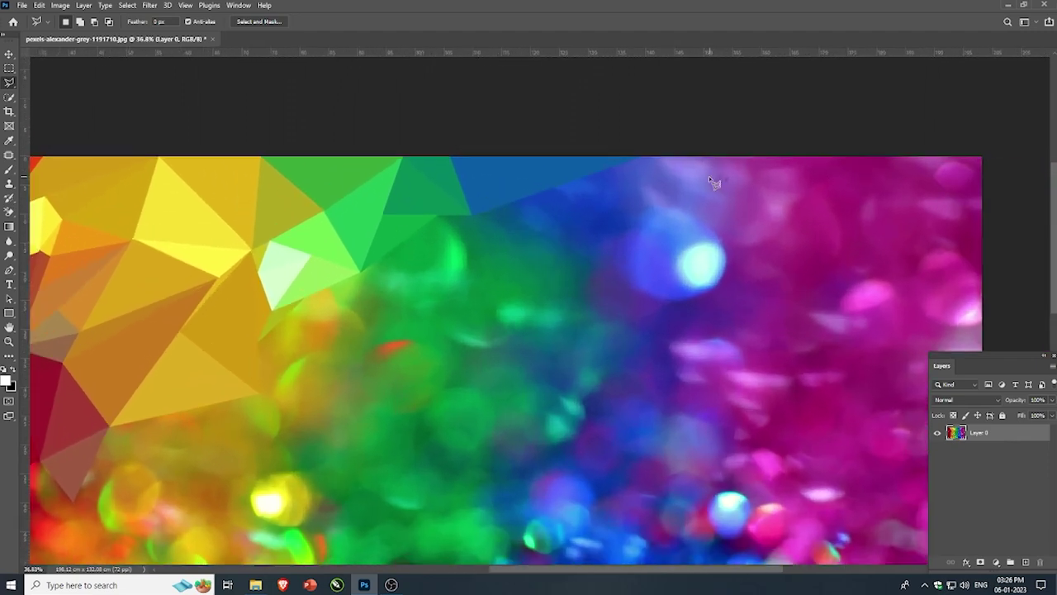
# - Outline a triangle in the magenta area reaching the image's top-right corner
pyautogui.click(810, 158)
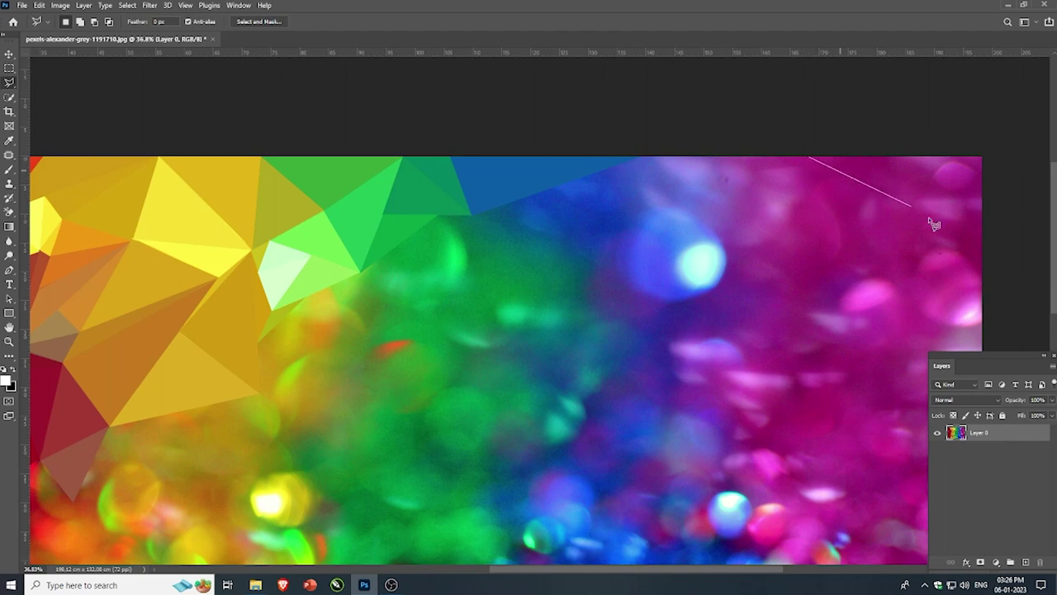
pyautogui.click(983, 272)
pyautogui.click(982, 155)
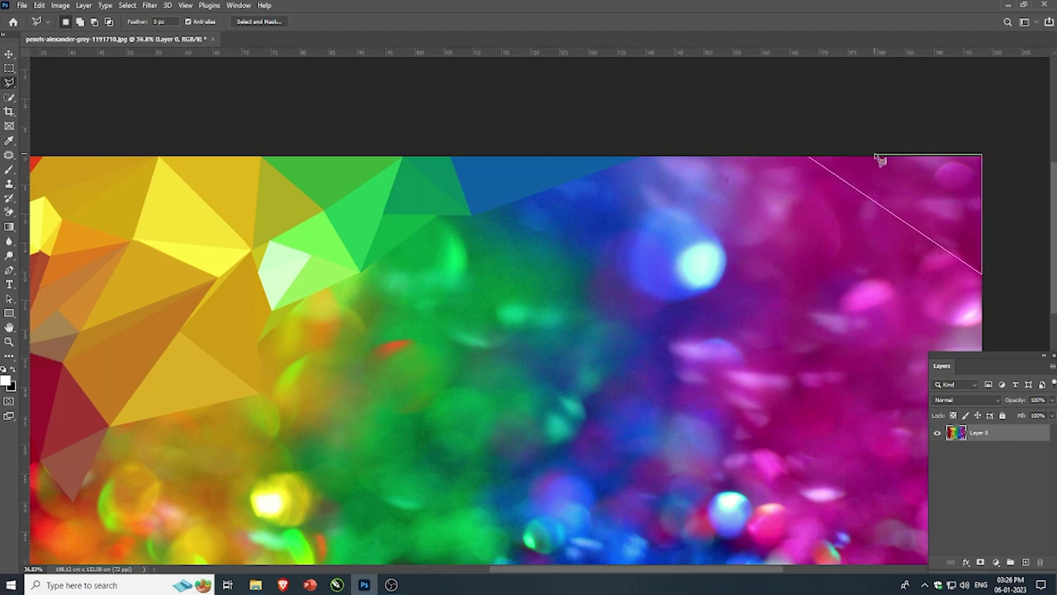
# - Fill the top-right corner triangle with flat magenta
pyautogui.click(812, 159)
pyautogui.hotkey('alt', 'BackSpace')
pyautogui.hotkey('ctrl', 'd')
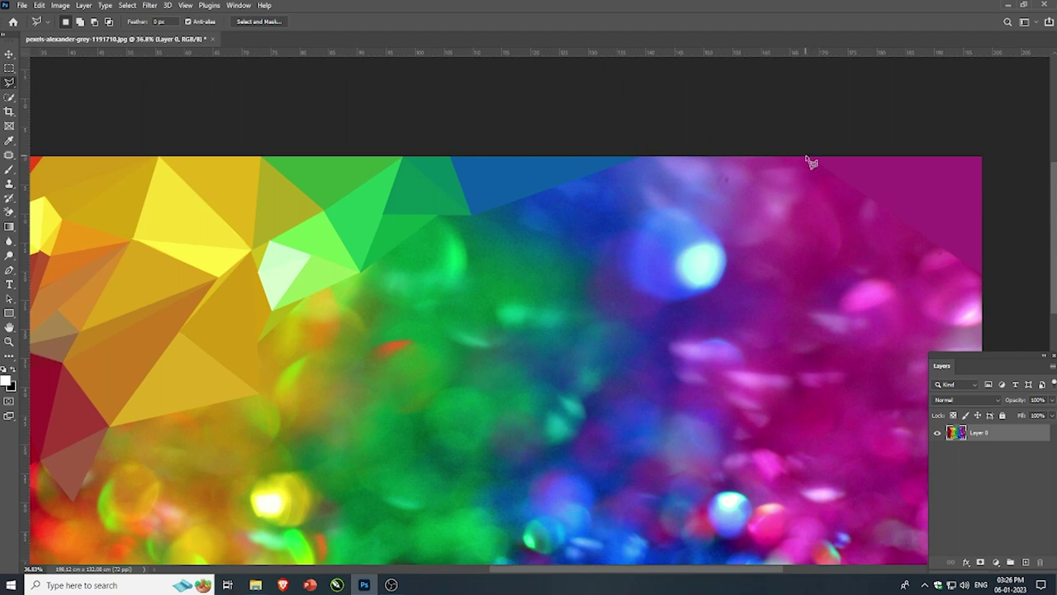
# - Flatten a top-edge triangle next to it to averaged purple
pyautogui.click(806, 157)
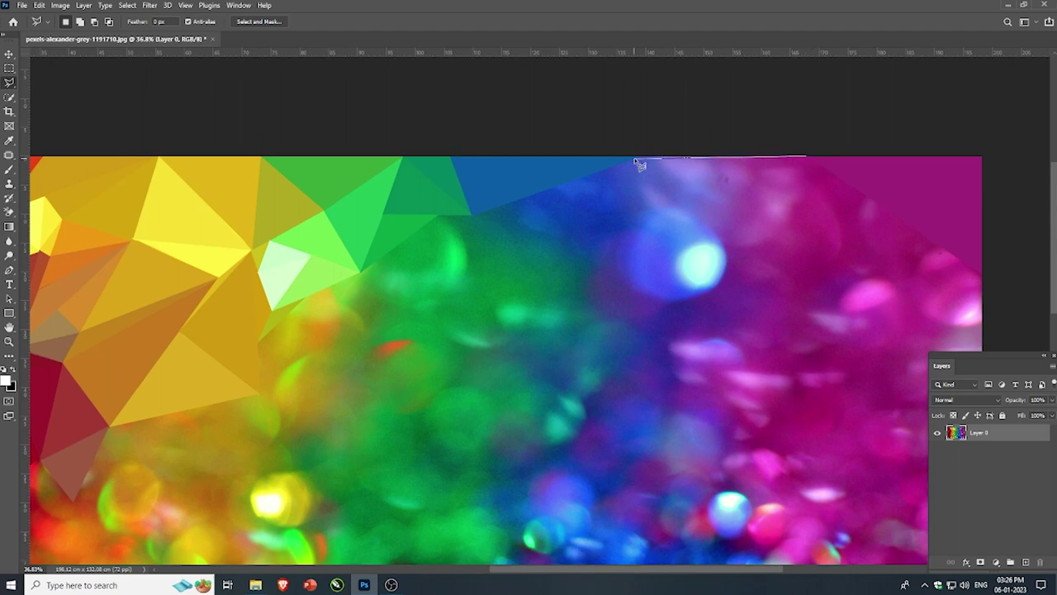
pyautogui.click(691, 157)
pyautogui.click(758, 293)
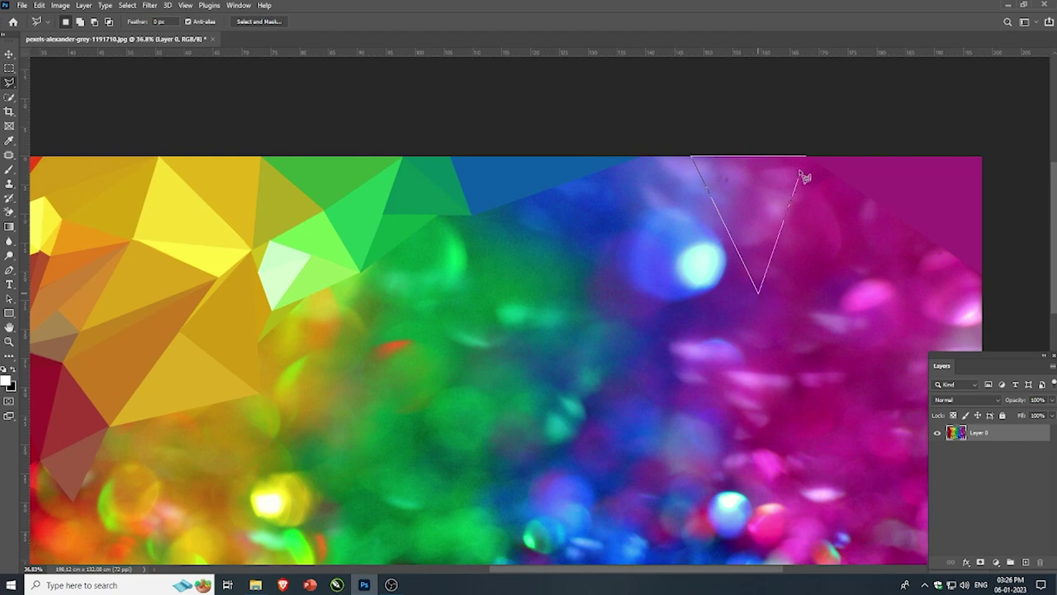
pyautogui.click(808, 159)
pyautogui.hotkey('ctrl', 'f')
pyautogui.hotkey('ctrl', 'd')
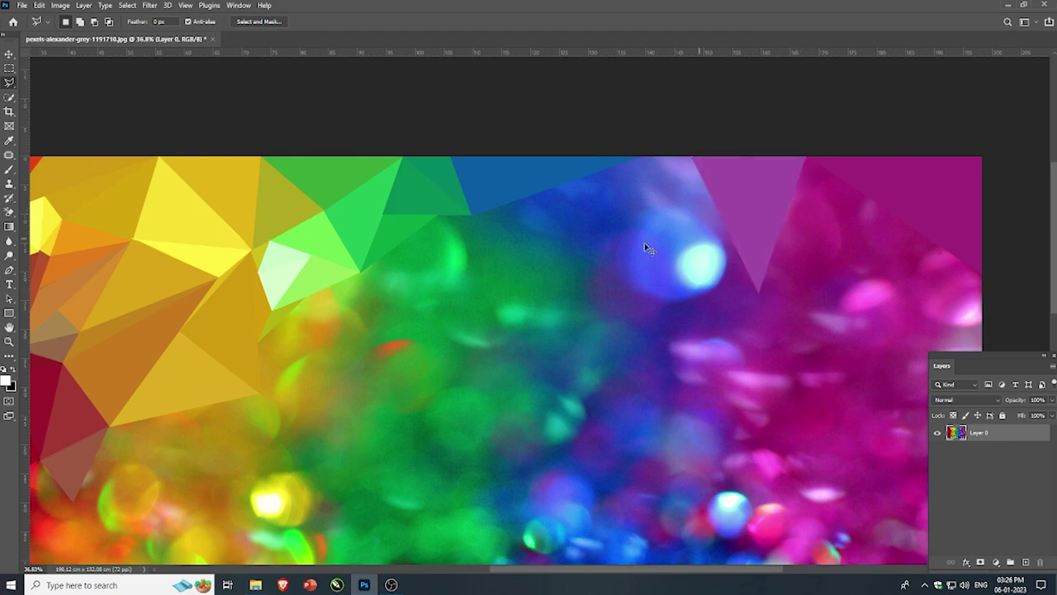
pyautogui.scroll(-2, 648, 248)
pyautogui.scroll(1, 685, 207)
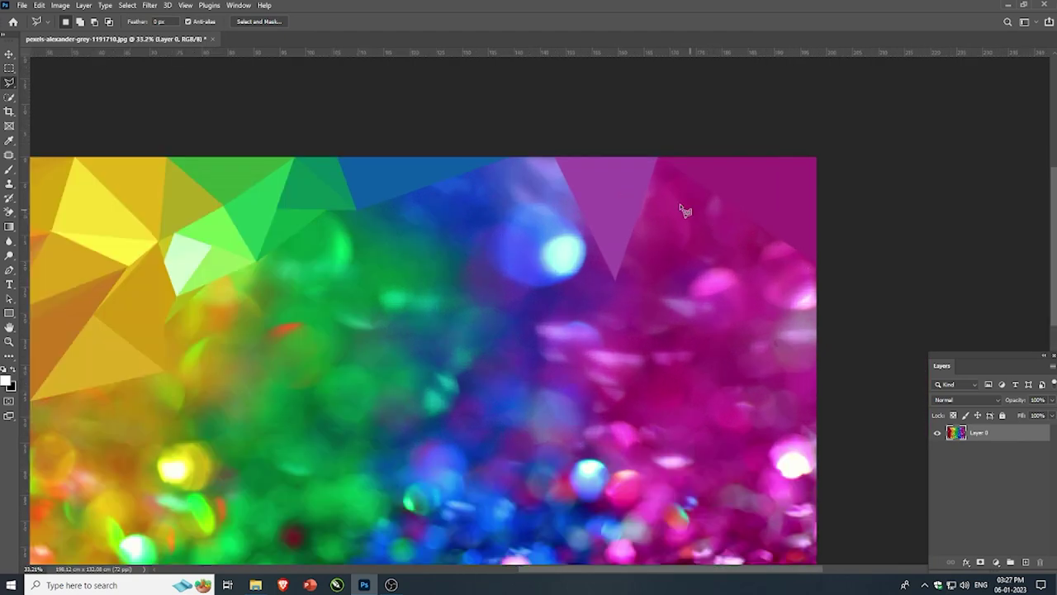
# - Outline a wide triangle from the top edge down across the magenta area
pyautogui.click(659, 158)
pyautogui.click(616, 281)
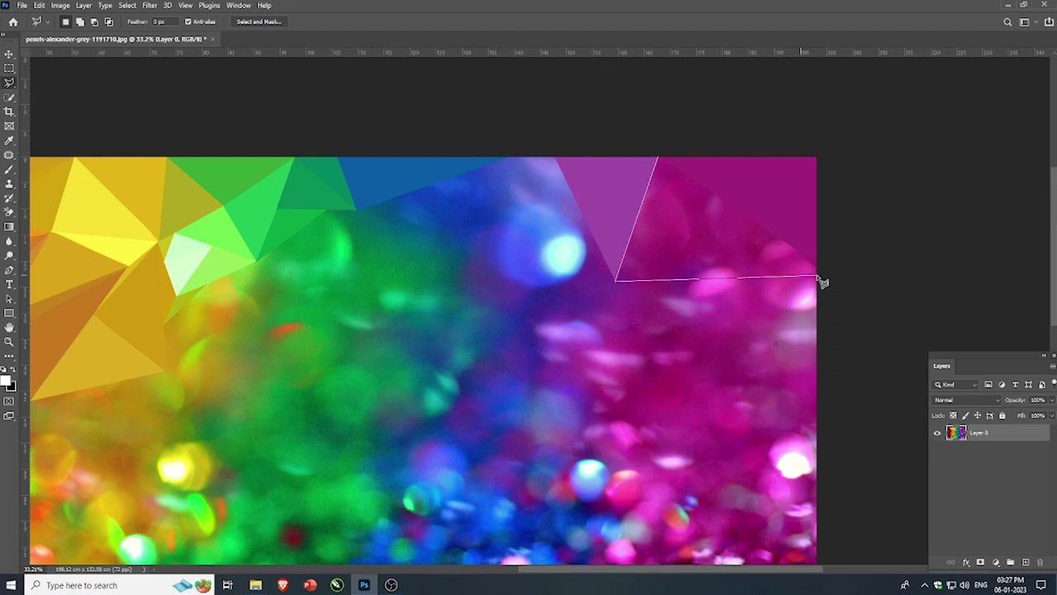
pyautogui.click(818, 266)
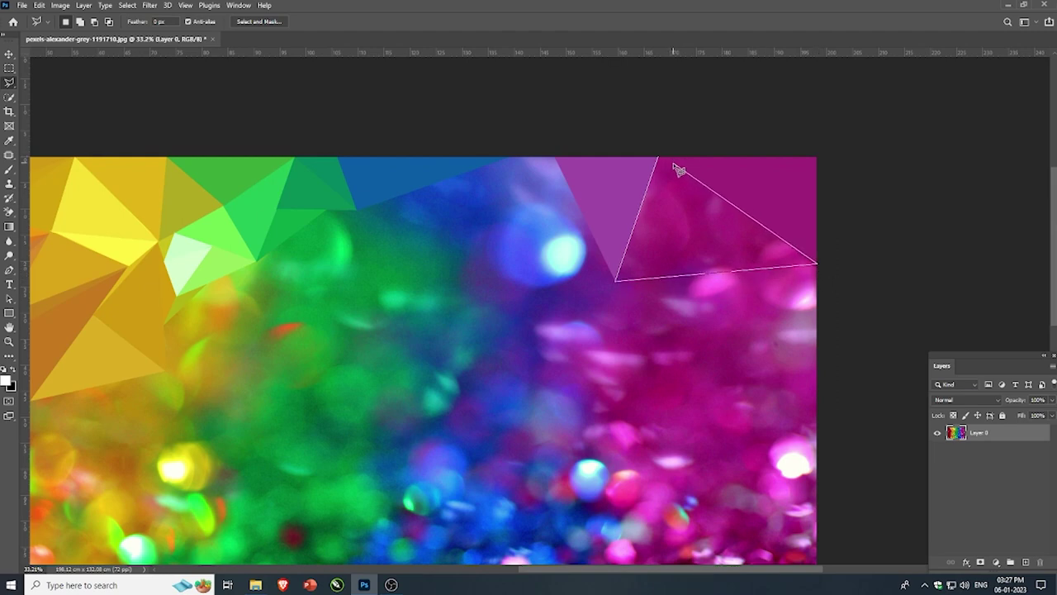
pyautogui.click(659, 159)
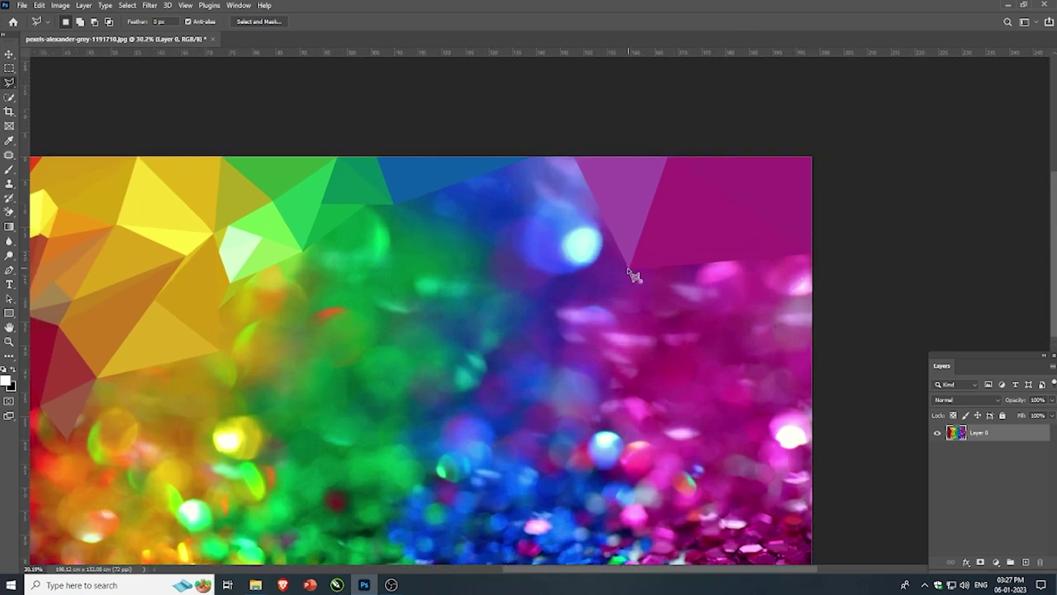
# - Flatten a blue-violet triangle between the blue and magenta facets to its average colour
pyautogui.click(628, 267)
pyautogui.click(393, 203)
pyautogui.click(527, 157)
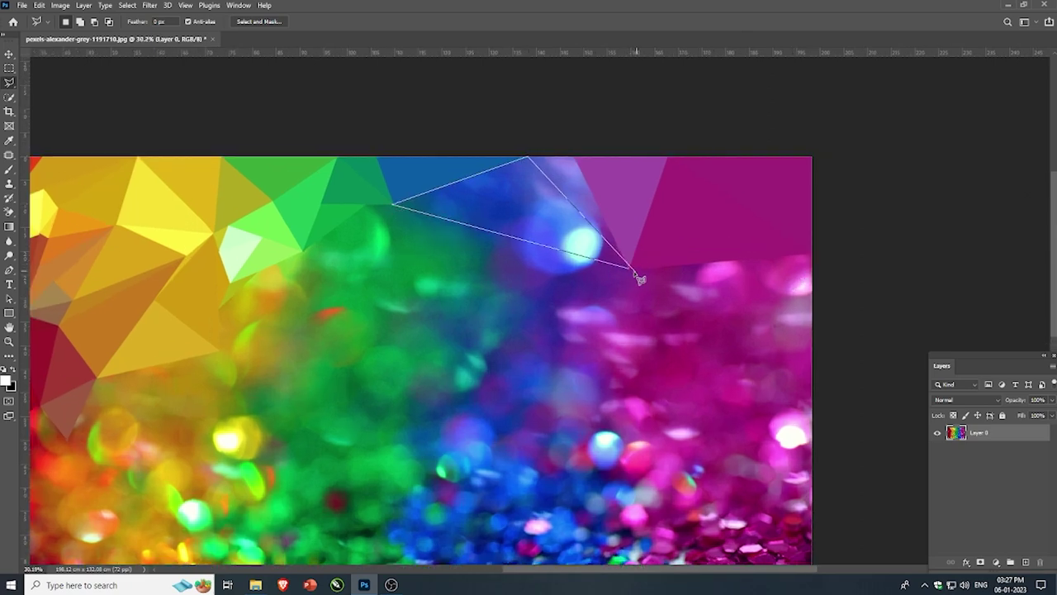
pyautogui.click(628, 267)
pyautogui.hotkey('ctrl', 'f')
pyautogui.hotkey('ctrl', 'd')
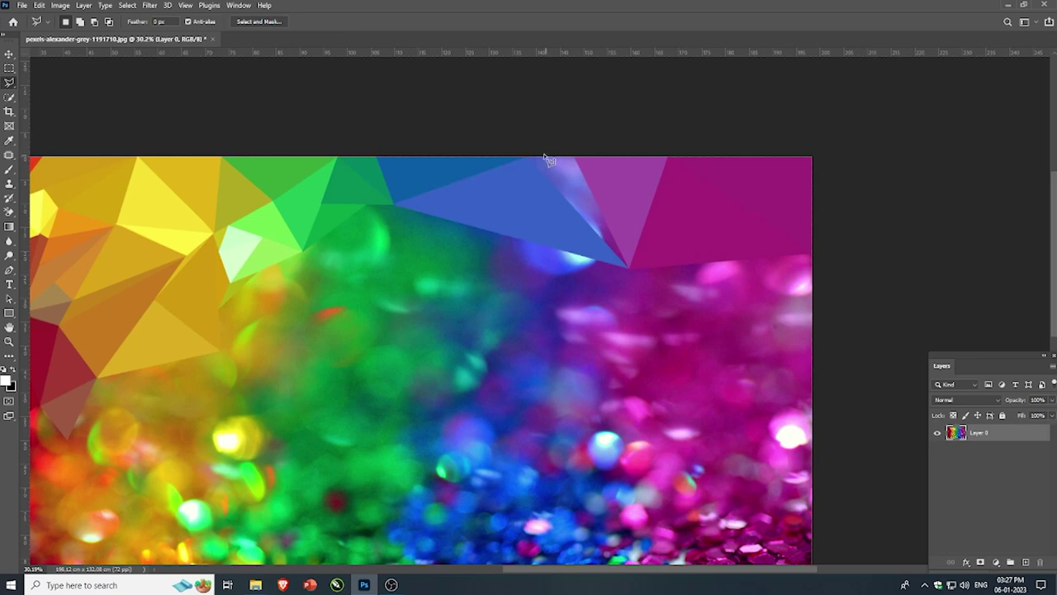
# - Outline another triangle from the top edge to the same lower corner
pyautogui.click(528, 157)
pyautogui.click(628, 266)
pyautogui.click(529, 157)
pyautogui.scroll(-1, 603, 158)
# - Outline a triangle below the magenta band, reaching the right image edge
pyautogui.scroll(-1, 684, 306)
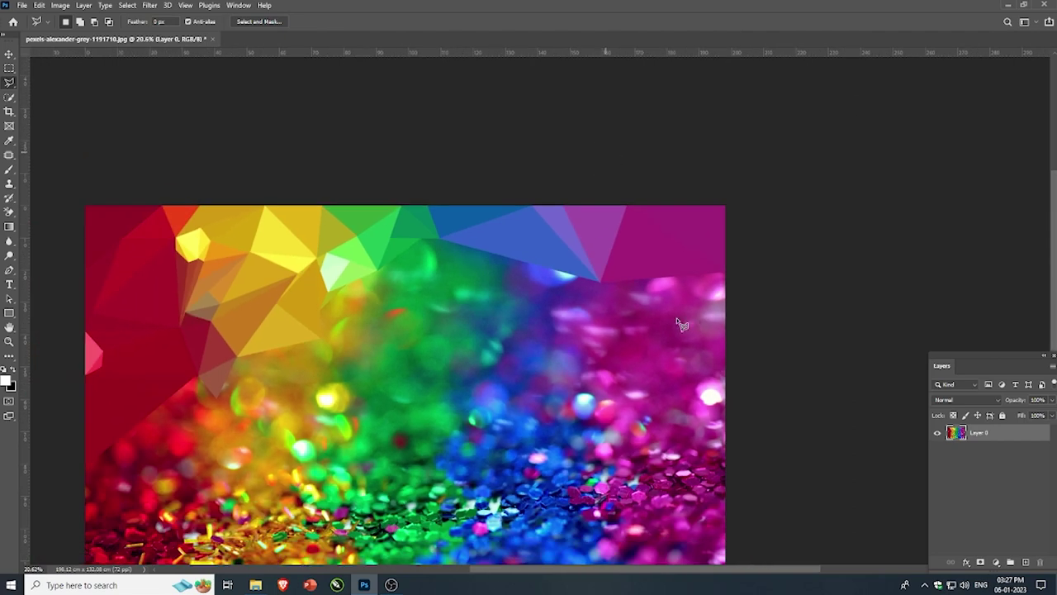
pyautogui.scroll(2, 644, 304)
pyautogui.click(559, 264)
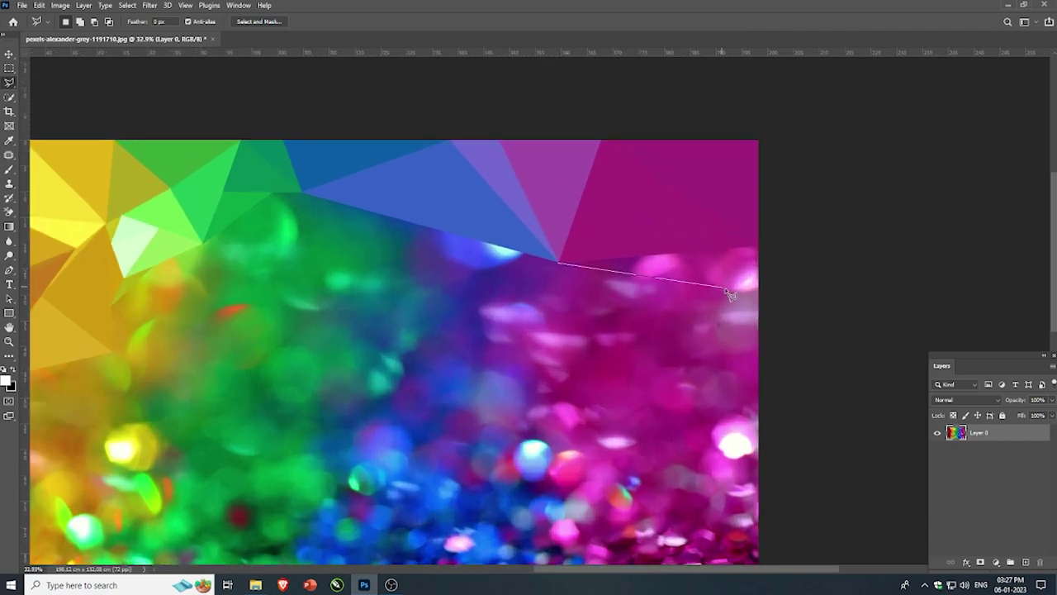
pyautogui.click(725, 293)
pyautogui.click(757, 247)
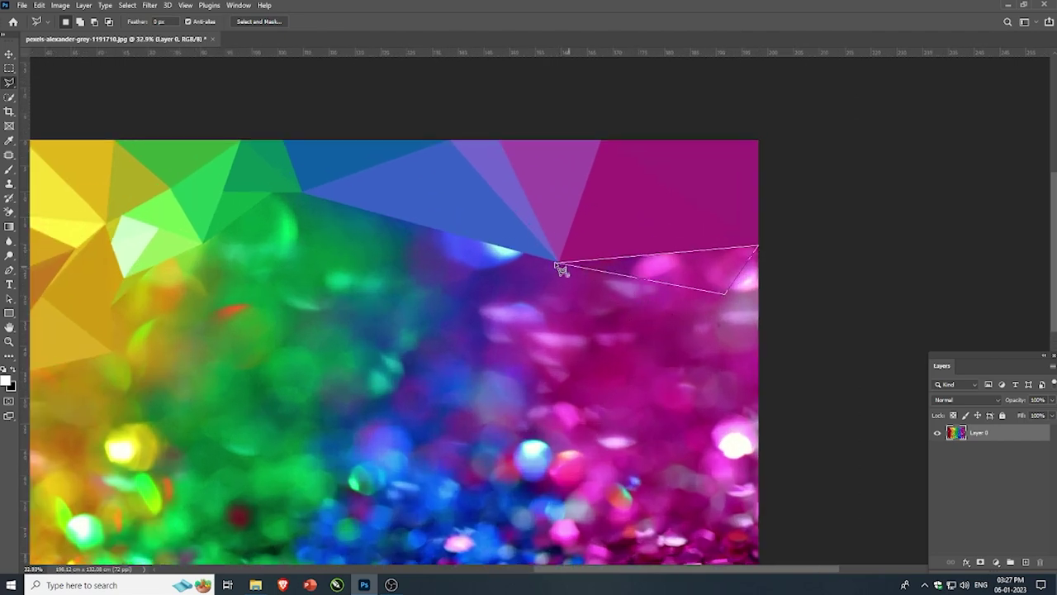
pyautogui.click(560, 265)
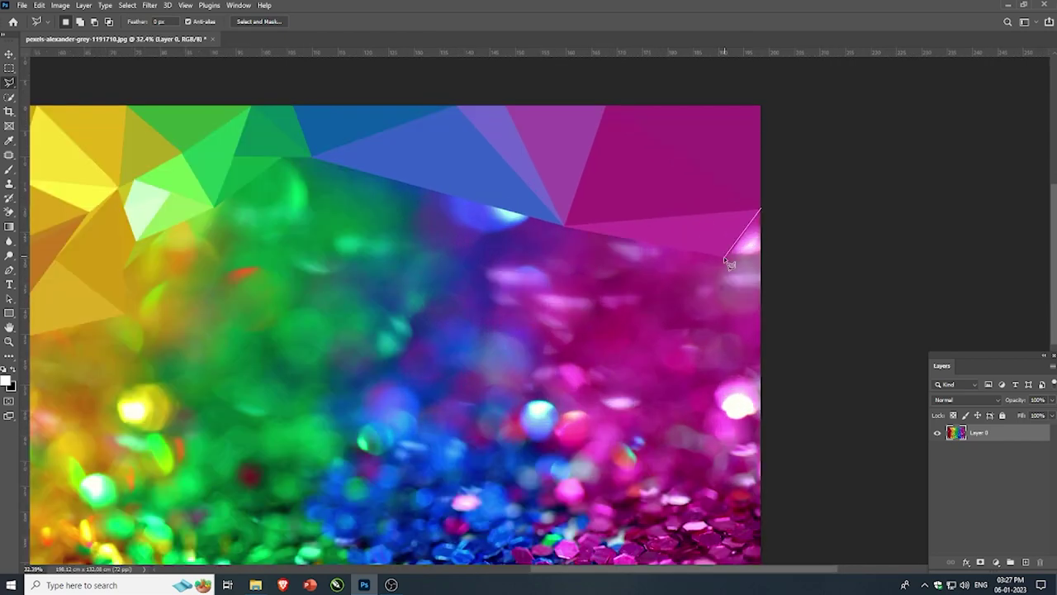
# - Add triangles at the right edge and fill them with their average magenta colour
pyautogui.click(726, 258)
pyautogui.click(761, 257)
pyautogui.doubleClick(754, 251)
pyautogui.click(726, 258)
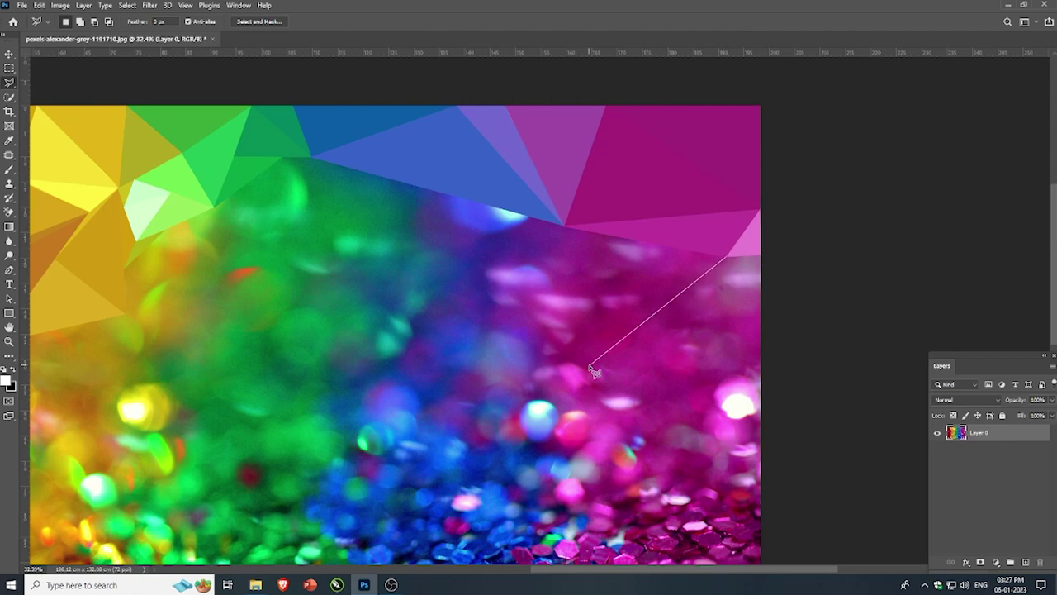
pyautogui.click(592, 381)
pyautogui.click(566, 287)
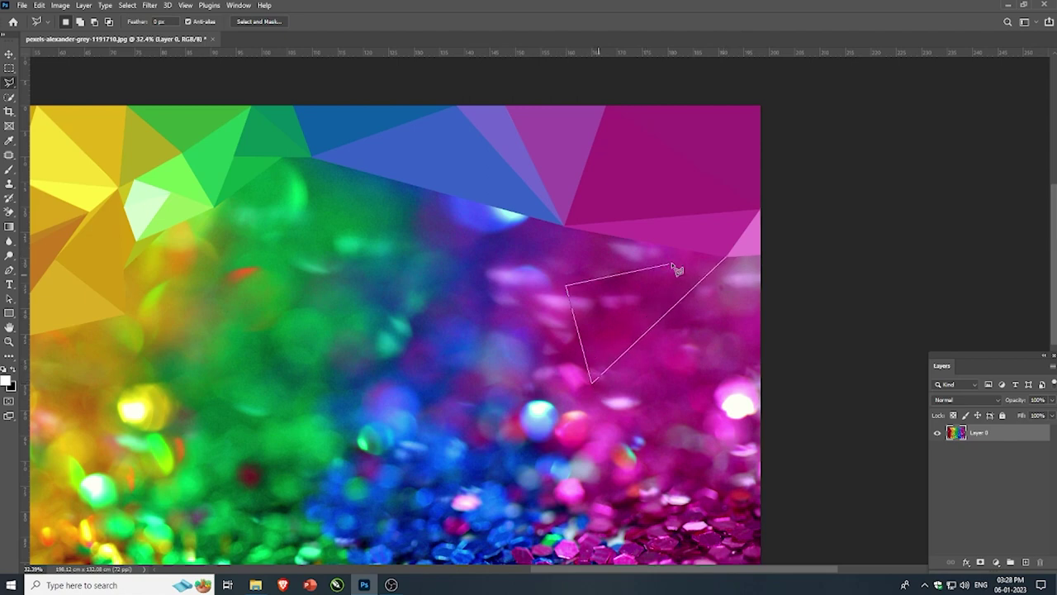
pyautogui.click(726, 257)
pyautogui.hotkey('alt', 'BackSpace')
pyautogui.hotkey('ctrl', 'd')
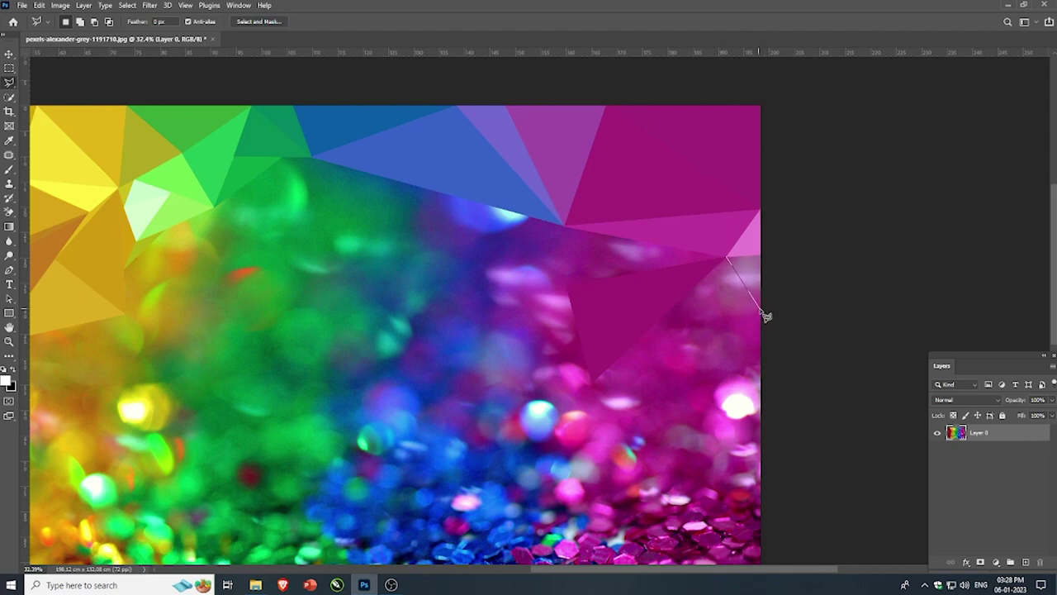
# - Select triangles along the right edge below the pink facets and fill them flat pink
pyautogui.click(761, 308)
pyautogui.click(761, 255)
pyautogui.click(726, 258)
pyautogui.click(688, 290)
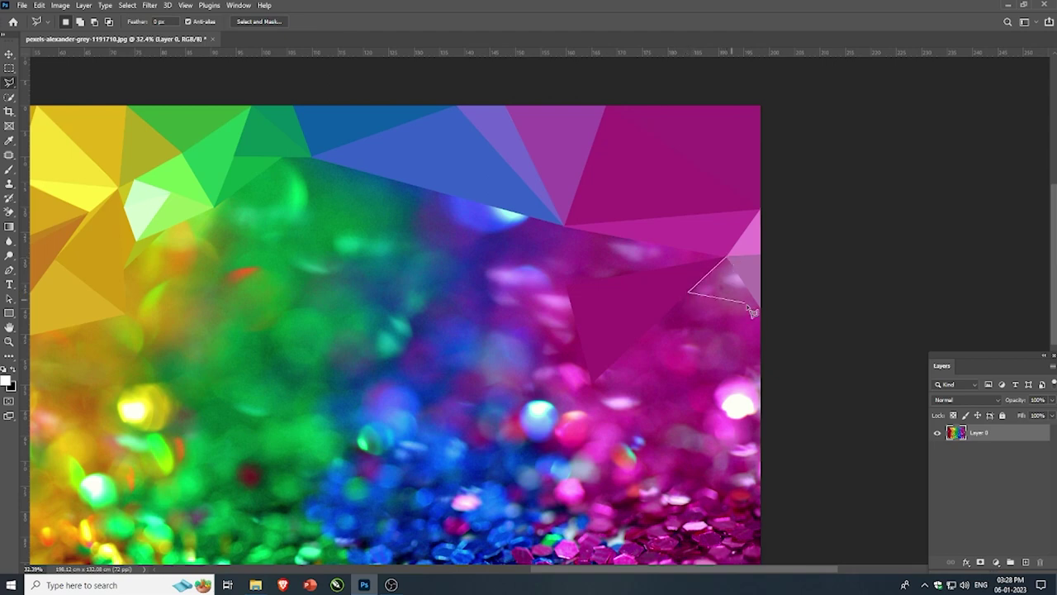
pyautogui.click(728, 260)
pyautogui.hotkey('ctrl', 'f')
pyautogui.hotkey('ctrl', 'd')
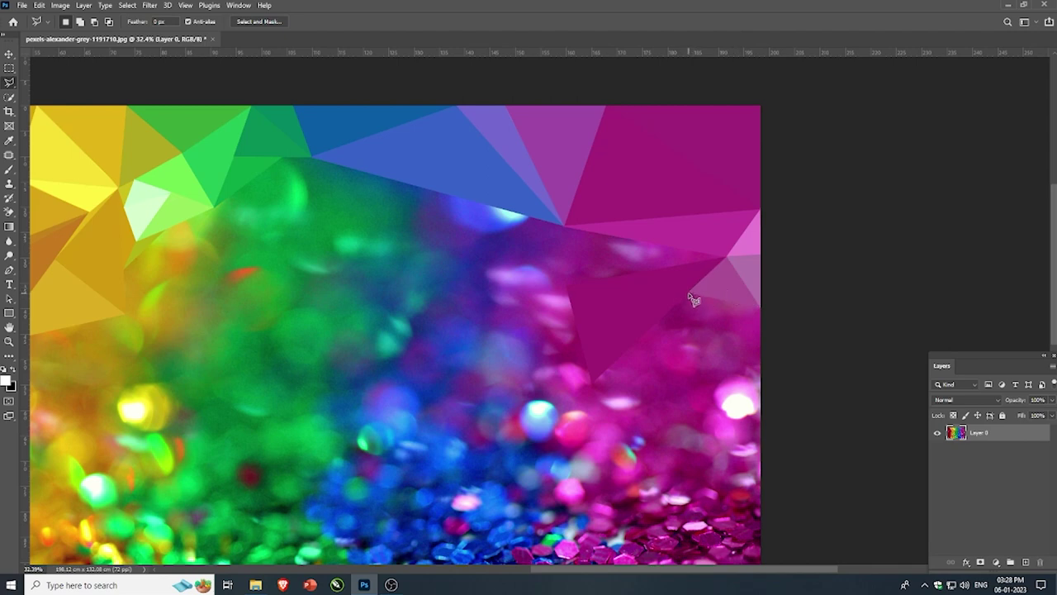
# - Add a flat triangle from the pink facet corner out to the right image edge
pyautogui.click(689, 290)
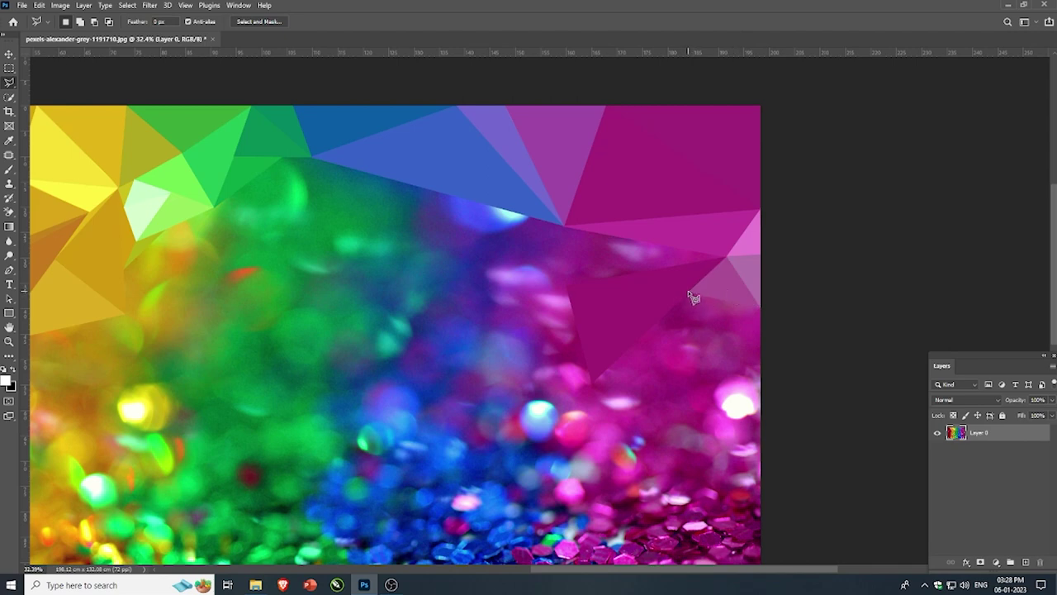
pyautogui.click(653, 326)
pyautogui.click(760, 310)
pyautogui.click(688, 290)
pyautogui.hotkey('ctrl', 'd')
# - Add a flat triangle from the lower facet corner to the right edge and lower-left corner
pyautogui.click(654, 324)
pyautogui.click(760, 309)
pyautogui.click(594, 382)
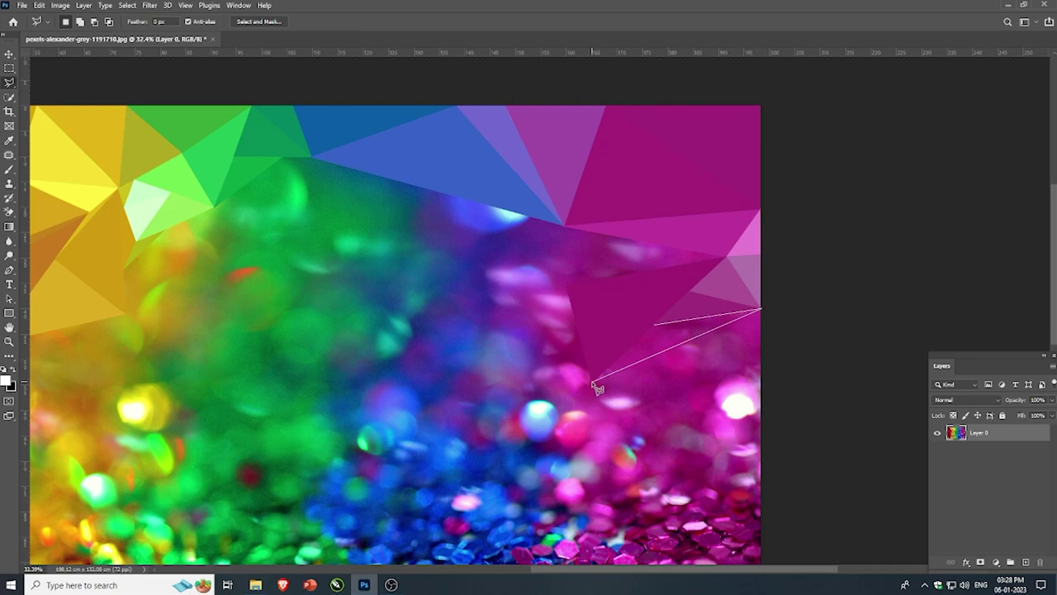
pyautogui.click(661, 331)
pyautogui.hotkey('ctrl', 'd')
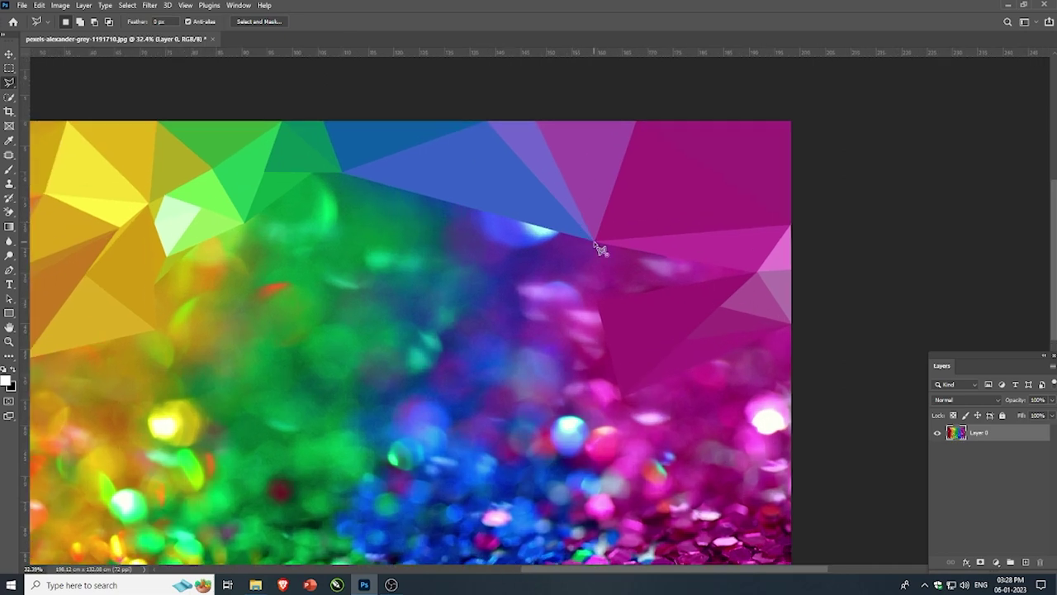
# - Add a flat triangle where blue meets magenta, stretching to the right edge
pyautogui.click(594, 241)
pyautogui.click(594, 298)
pyautogui.click(753, 270)
pyautogui.click(595, 245)
pyautogui.hotkey('ctrl', 'd')
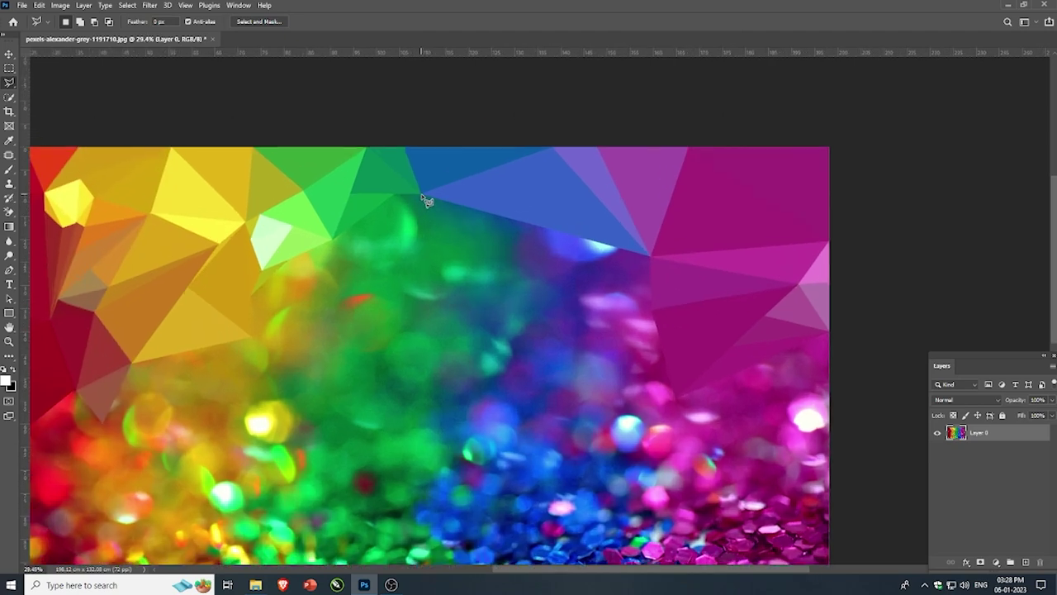
# - Outline a narrow triangle below the green facets
pyautogui.click(419, 195)
pyautogui.click(404, 348)
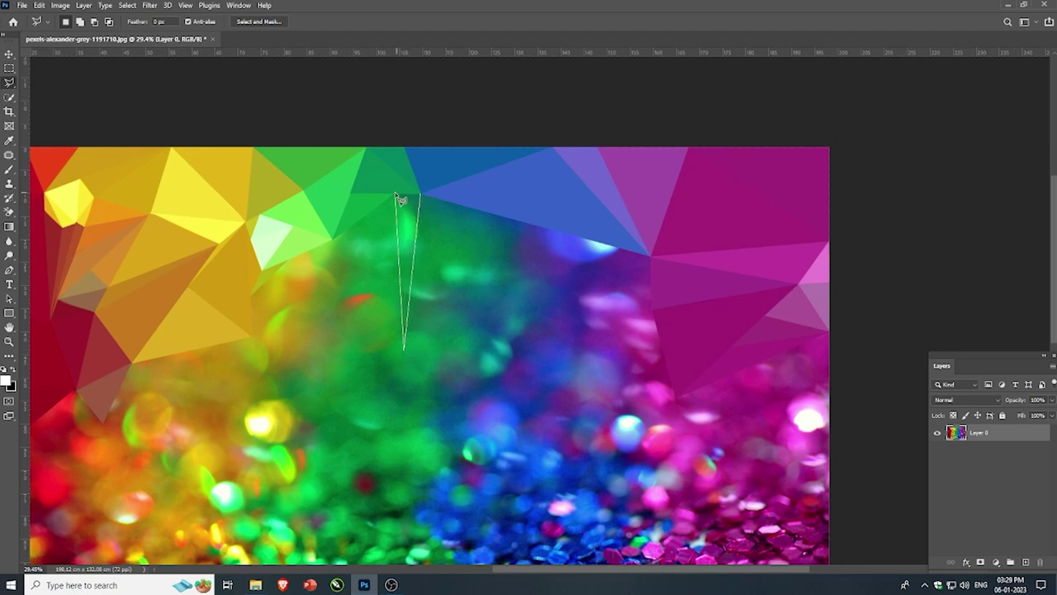
pyautogui.click(394, 193)
pyautogui.click(419, 195)
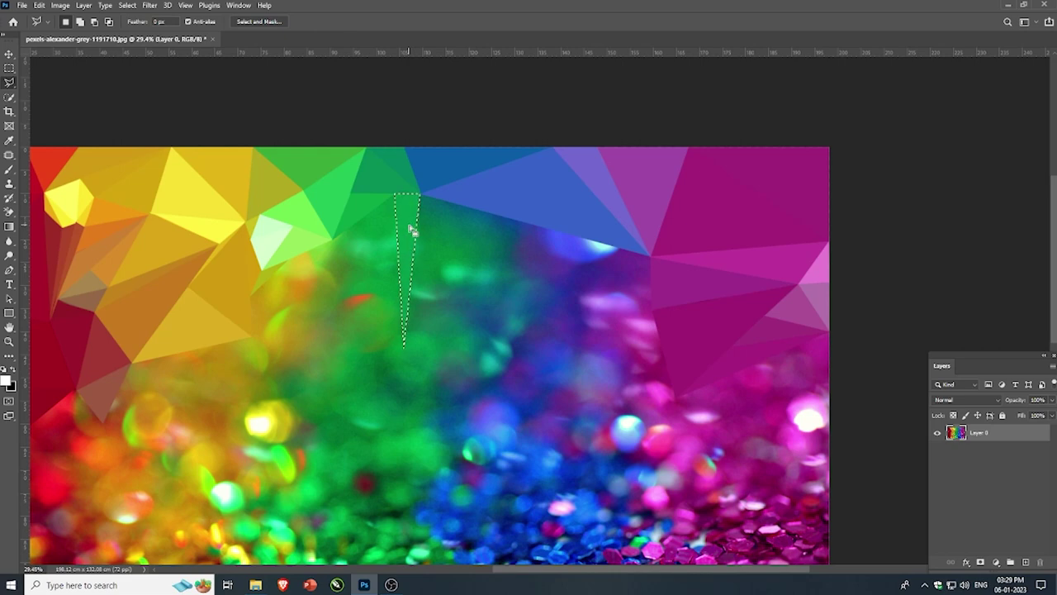
pyautogui.scroll(1, 341, 245)
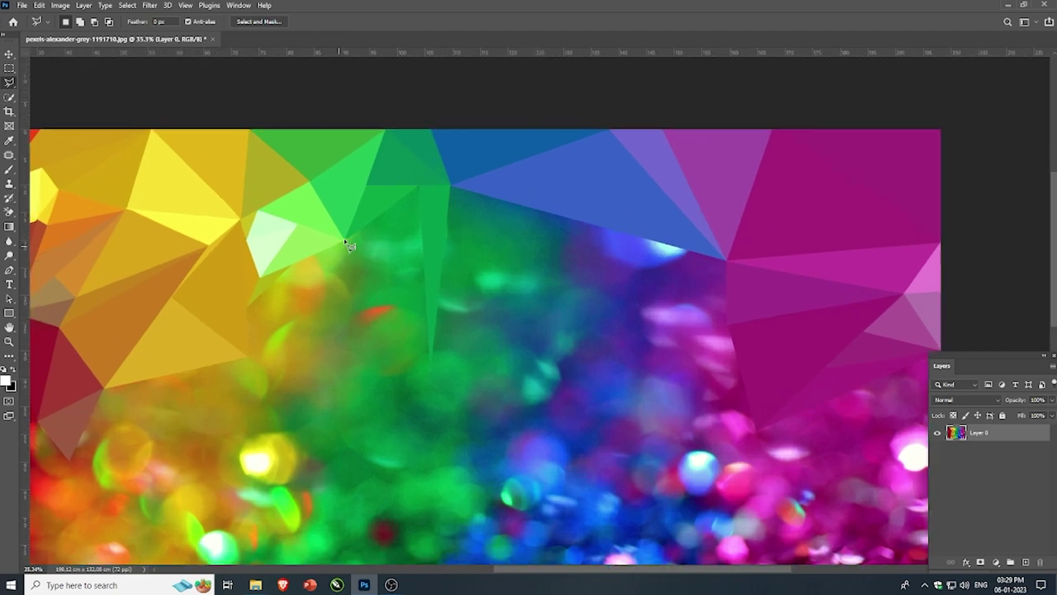
# - Select a triangle running from the green facet's corner down into the green bokeh
pyautogui.click(343, 240)
pyautogui.click(430, 364)
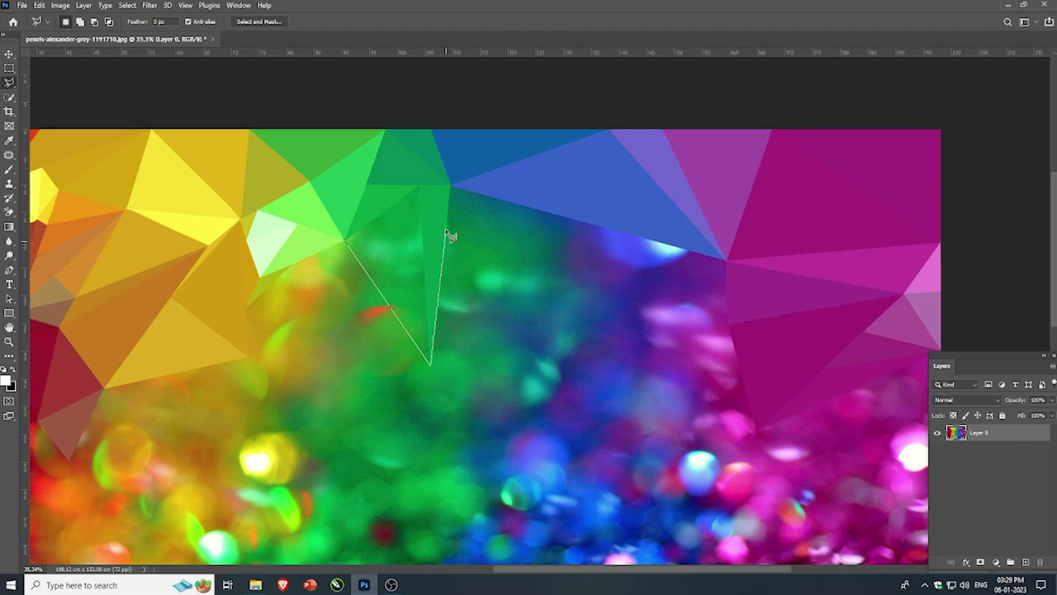
pyautogui.click(419, 187)
pyautogui.click(345, 242)
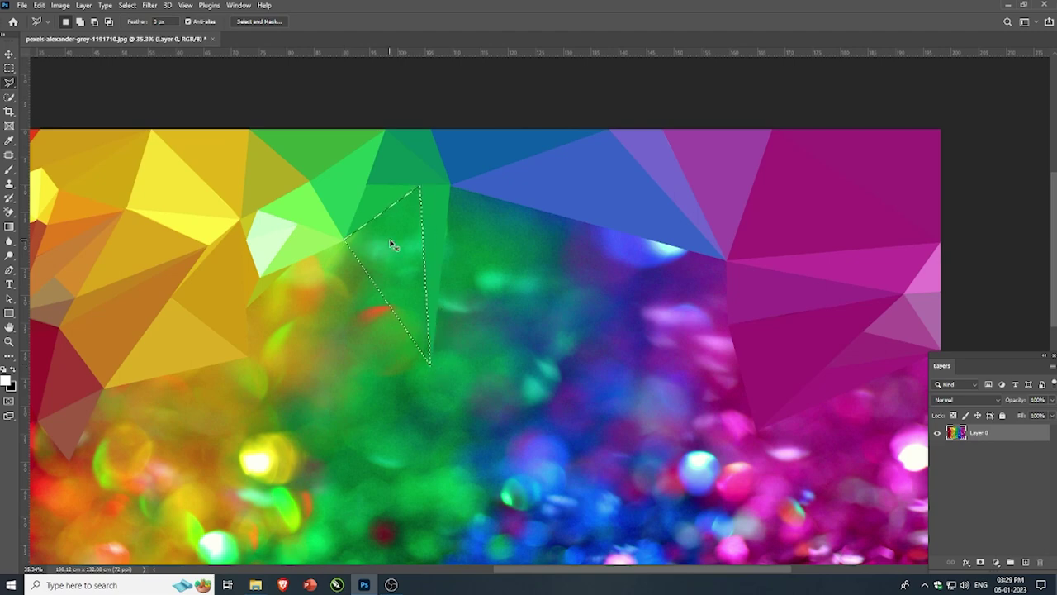
pyautogui.scroll(-1, 611, 252)
pyautogui.scroll(1, 316, 283)
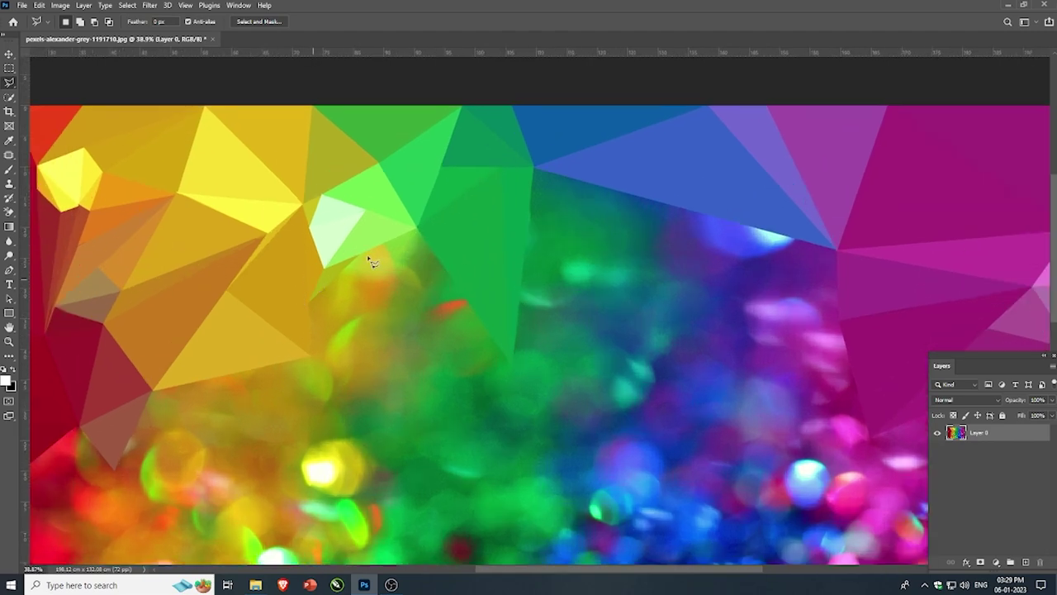
pyautogui.scroll(1, 371, 261)
# - Fill a triangle below the light green facet with its flat average colour
pyautogui.click(422, 224)
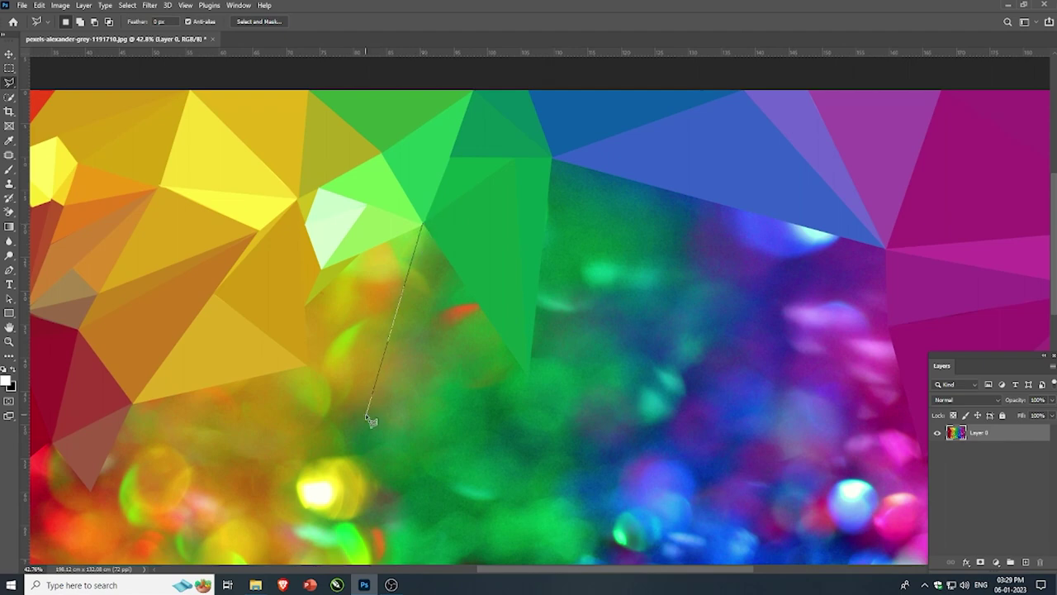
pyautogui.click(367, 396)
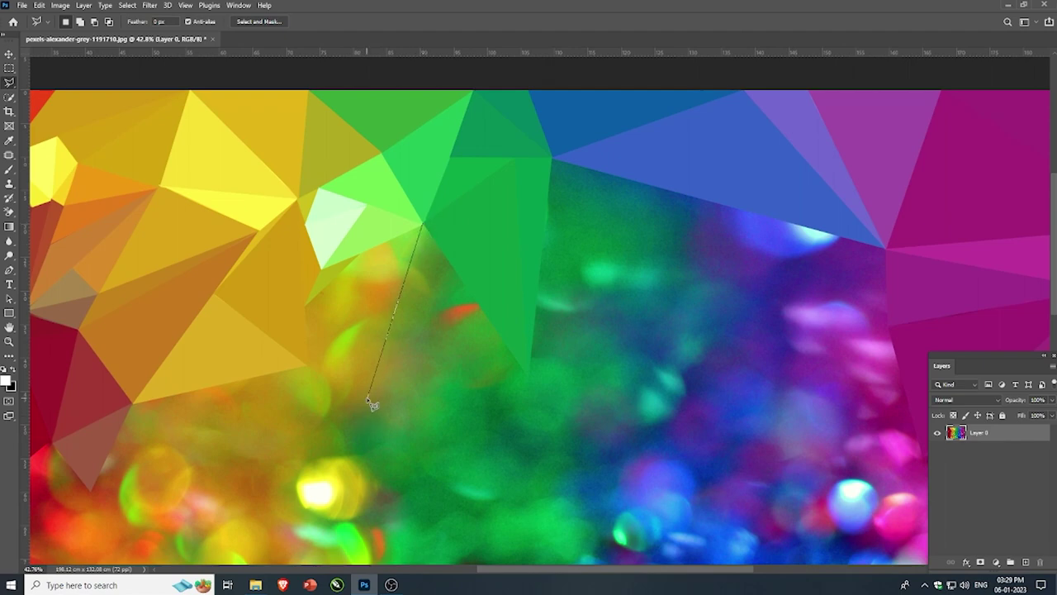
pyautogui.click(461, 279)
pyautogui.click(423, 225)
pyautogui.hotkey('ctrl', 'f')
pyautogui.hotkey('ctrl', 'd')
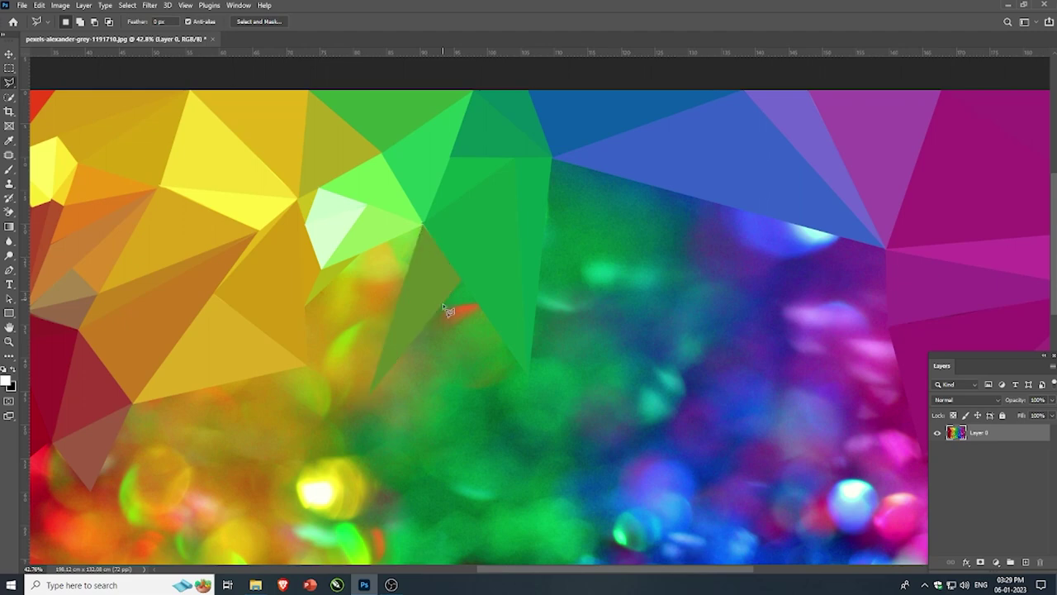
# - Add a flat triangle beside the green facets using the Average blur
pyautogui.click(461, 280)
pyautogui.click(421, 331)
pyautogui.click(463, 280)
pyautogui.hotkey('ctrl', 'f')
pyautogui.hotkey('ctrl', 'd')
# - Fill a triangle from the olive facet to the green triangle's point
pyautogui.click(360, 255)
pyautogui.click(422, 224)
pyautogui.click(360, 255)
pyautogui.hotkey('ctrl', 'f')
pyautogui.hotkey('ctrl', 'd')
# - Add a flat yellow-green triangle next to the olive facet
pyautogui.click(303, 305)
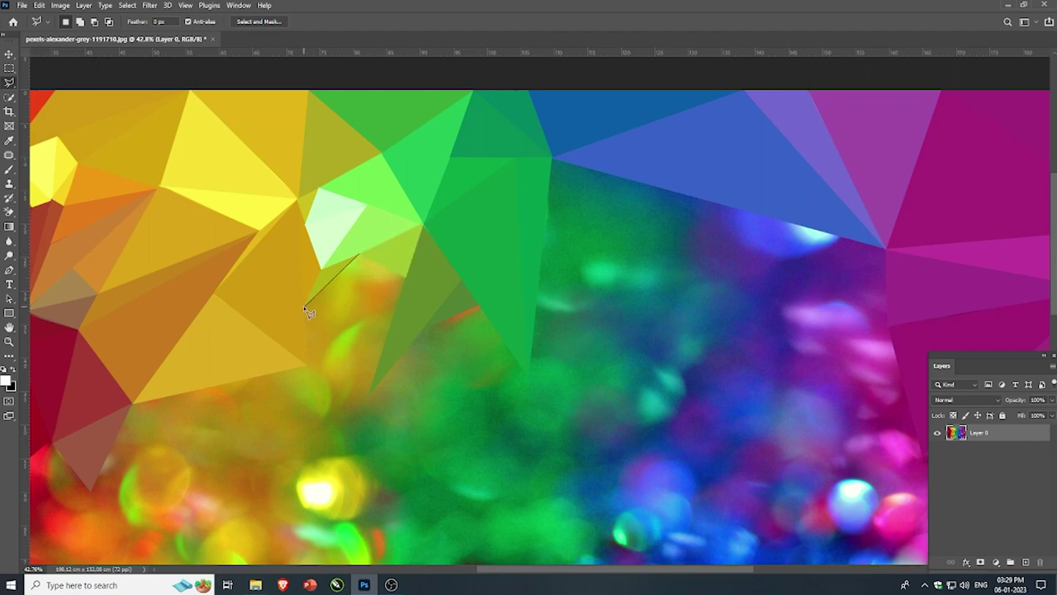
pyautogui.click(404, 275)
pyautogui.click(363, 260)
pyautogui.hotkey('ctrl', 'f')
pyautogui.hotkey('ctrl', 'd')
# - Outline two more triangles below the yellow-green facet from the same corner
pyautogui.click(305, 305)
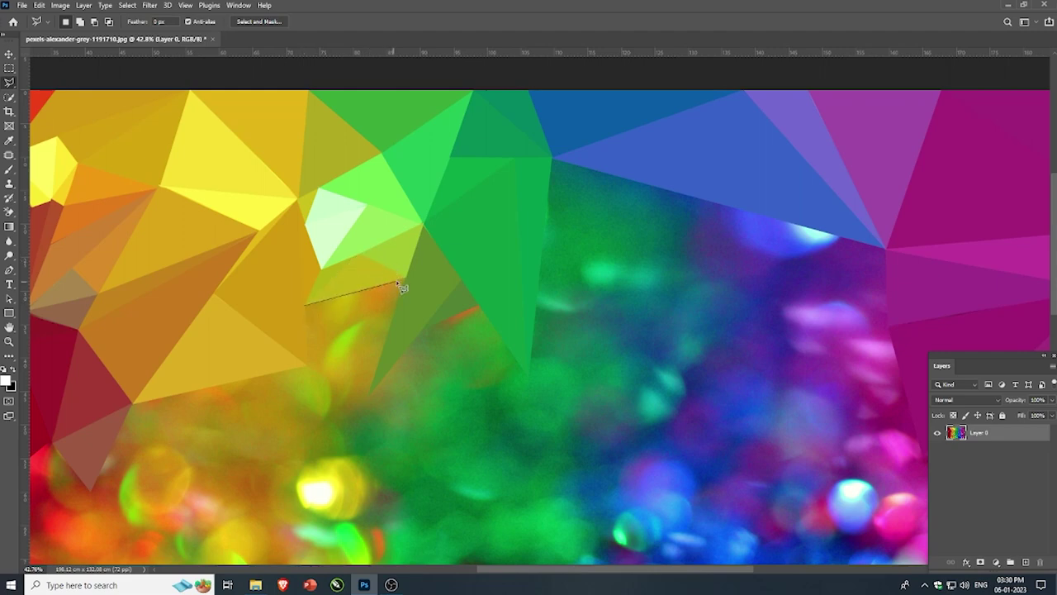
pyautogui.click(369, 395)
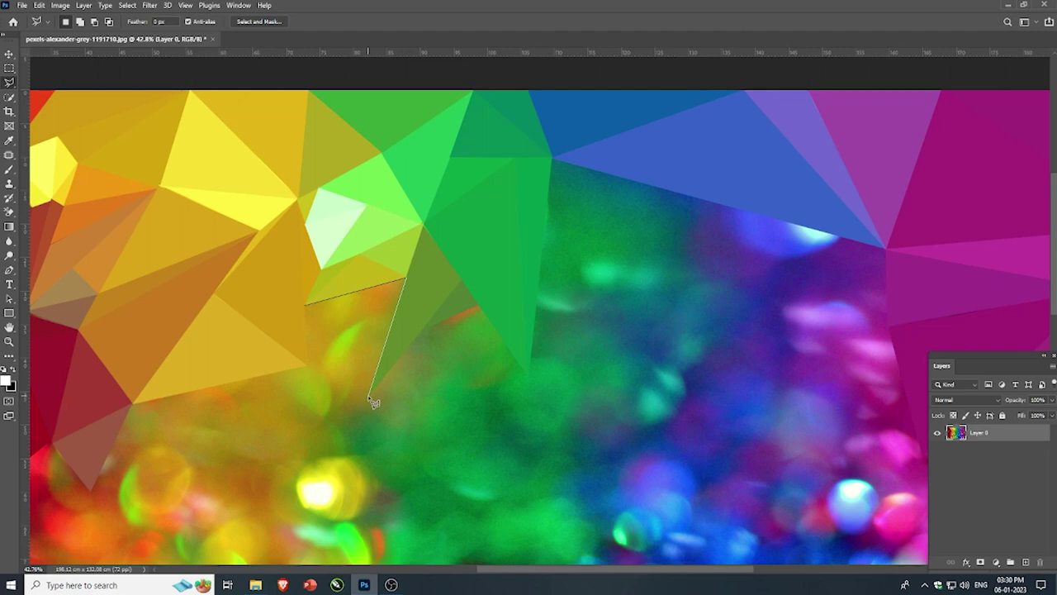
pyautogui.click(306, 308)
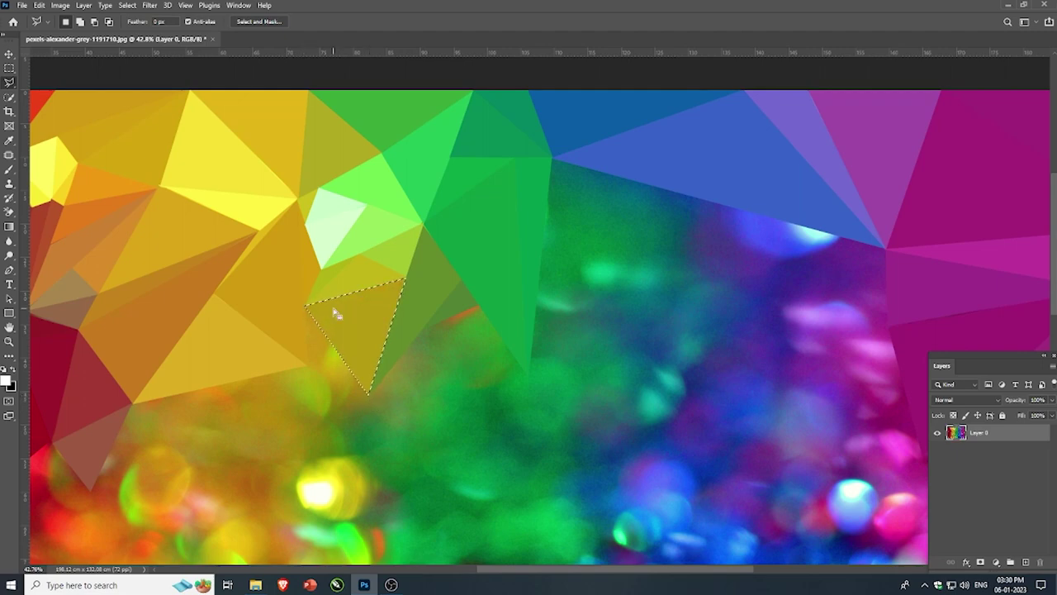
pyautogui.click(304, 304)
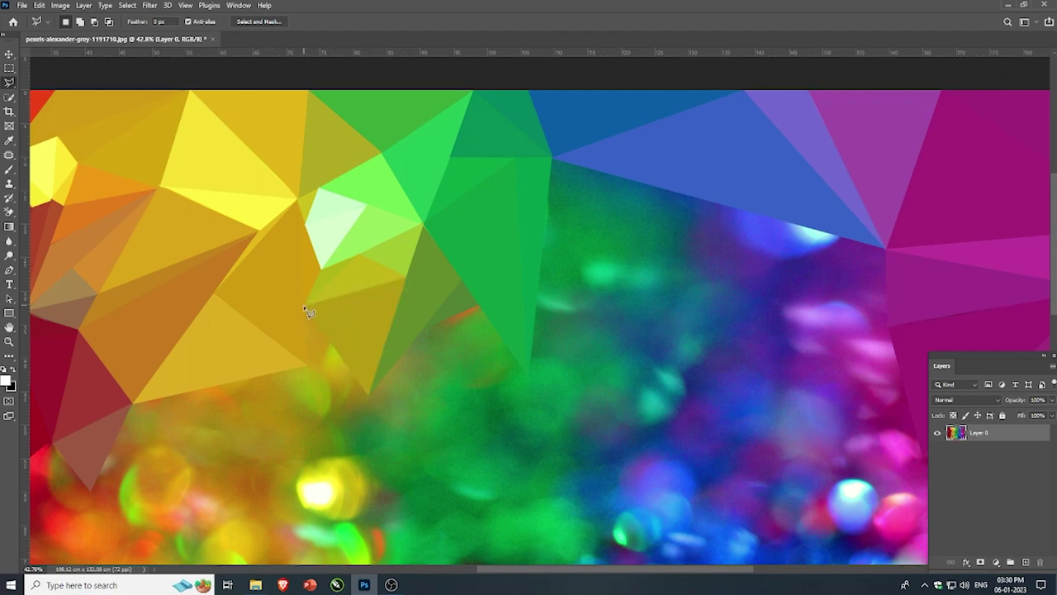
pyautogui.click(368, 395)
pyautogui.click(307, 363)
pyautogui.click(306, 308)
pyautogui.scroll(-3, 528, 285)
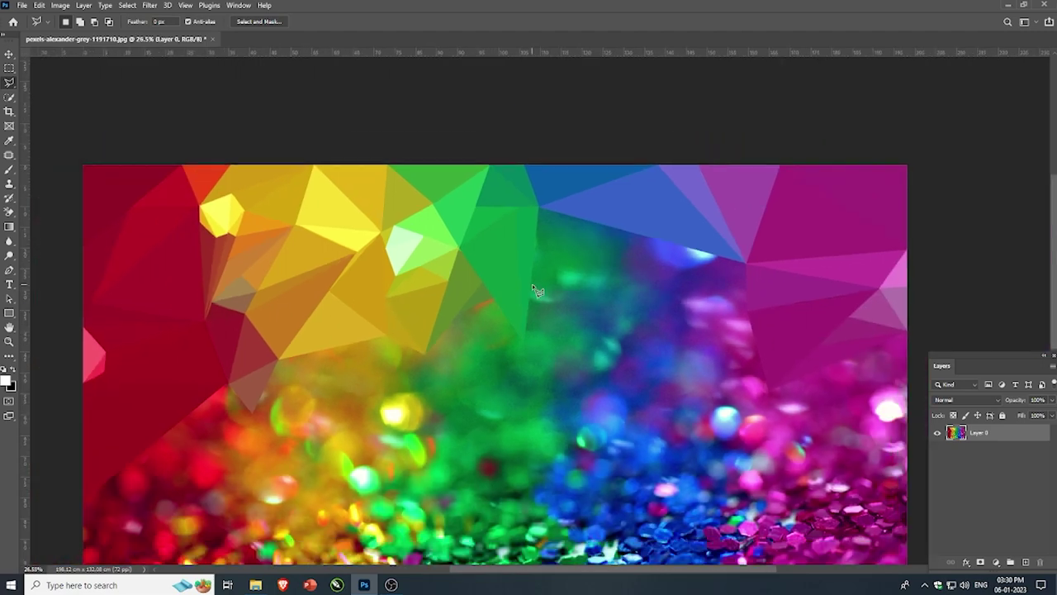
pyautogui.scroll(2, 712, 275)
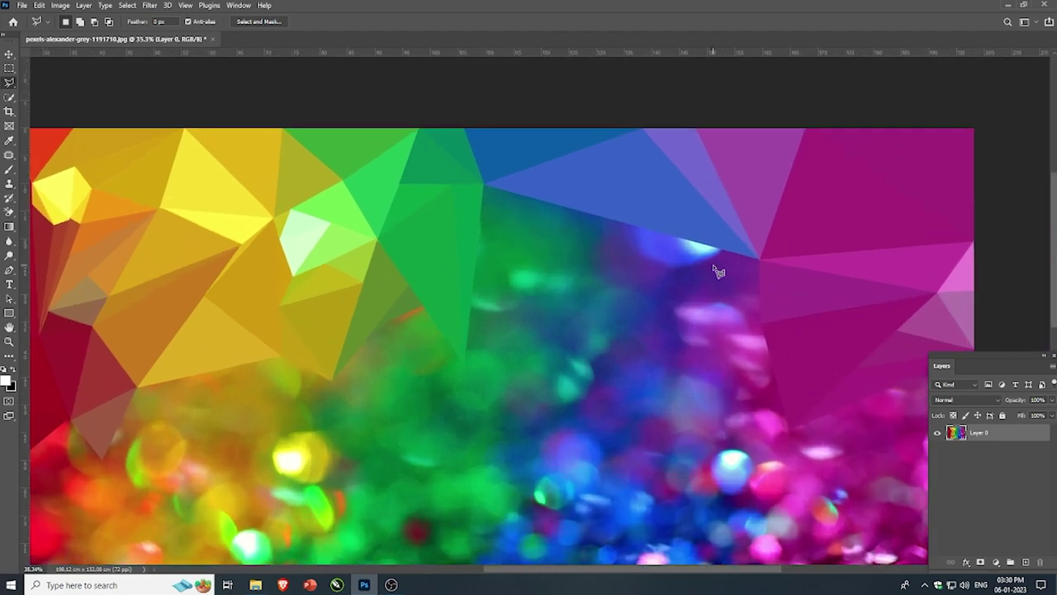
# - Close the pending triangle, then outline a triangle at the green/blue boundary that becomes flat green
pyautogui.click(760, 322)
pyautogui.click(758, 260)
pyautogui.scroll(-1, 486, 263)
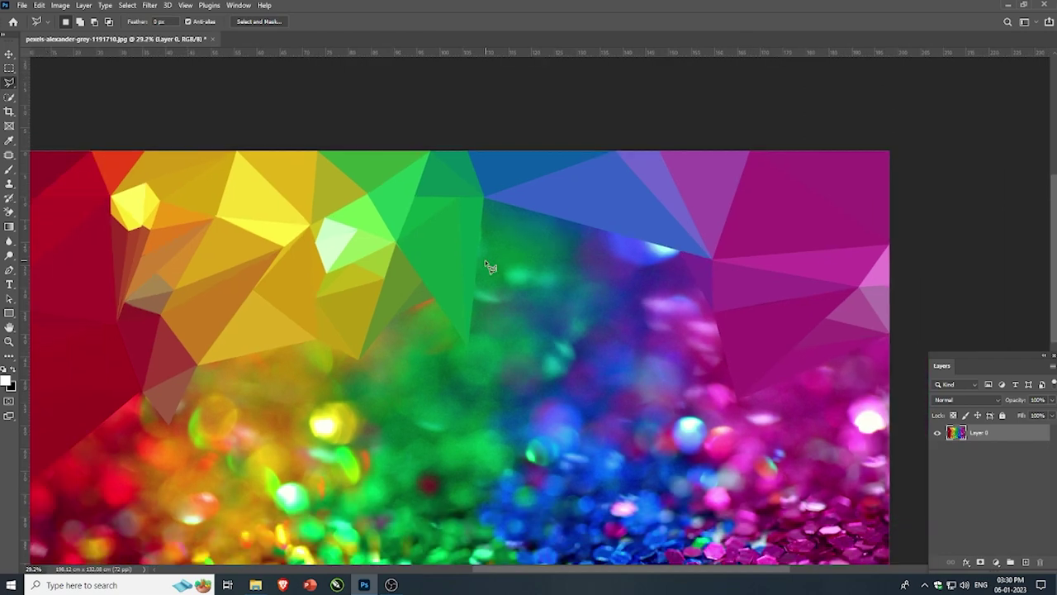
pyautogui.scroll(1, 512, 214)
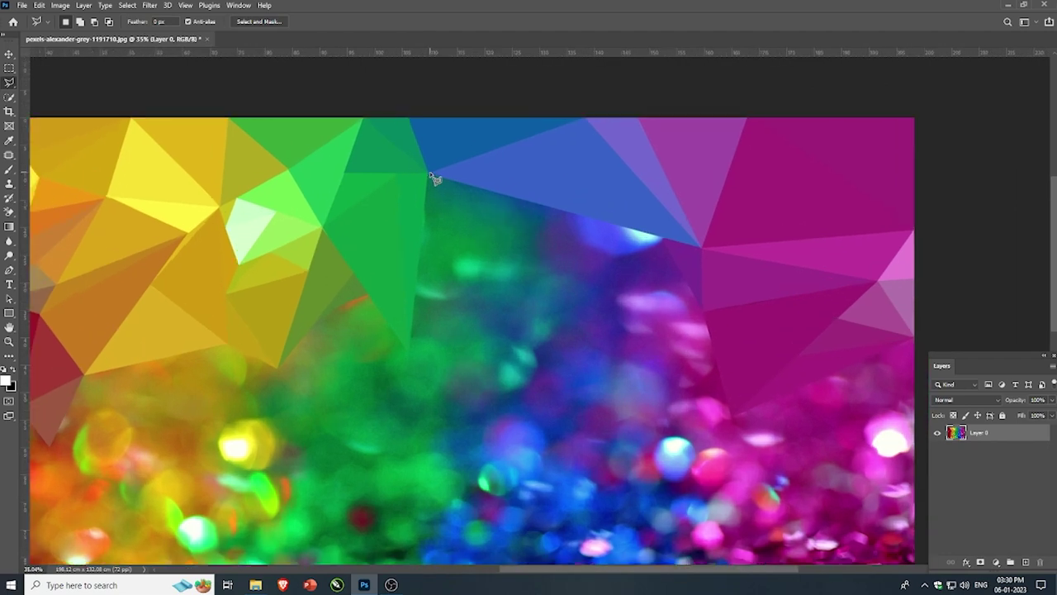
pyautogui.click(428, 175)
pyautogui.click(533, 202)
pyautogui.click(410, 352)
pyautogui.click(428, 176)
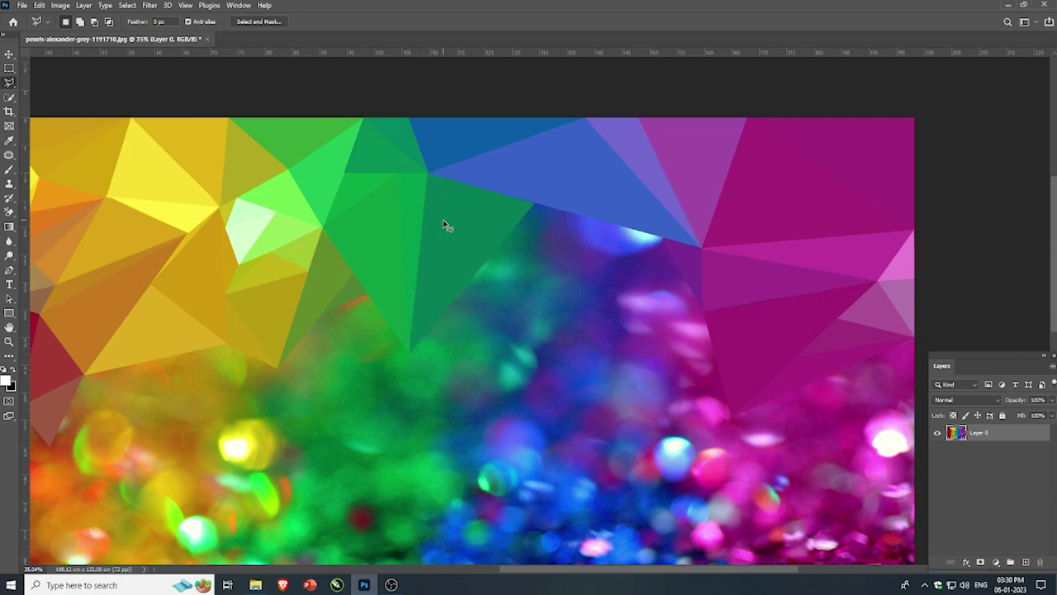
# - Outline two more triangle selections just below the green area
pyautogui.click(468, 282)
pyautogui.click(545, 273)
pyautogui.click(533, 203)
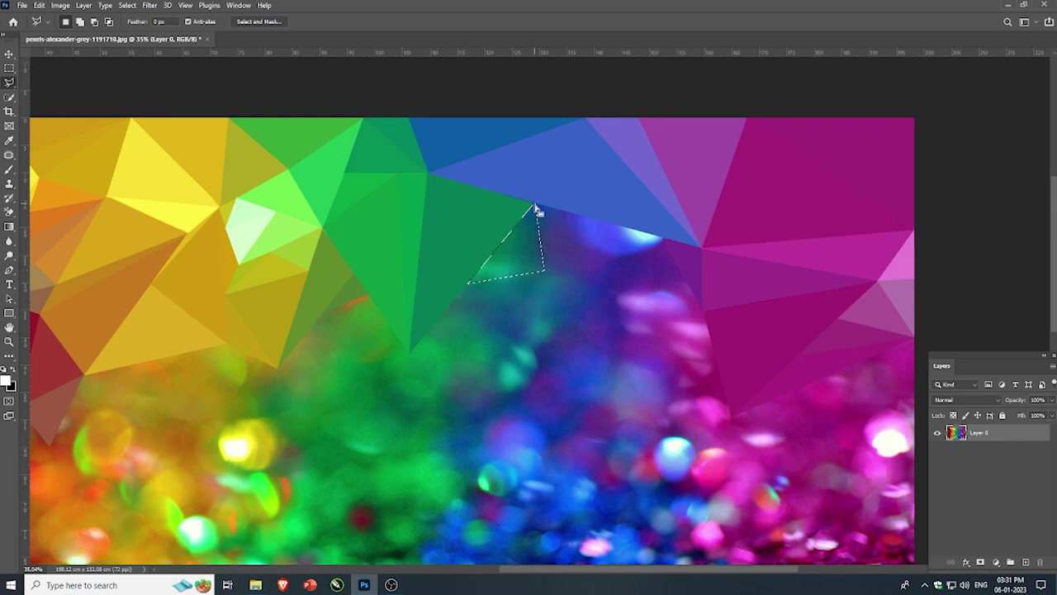
pyautogui.click(408, 351)
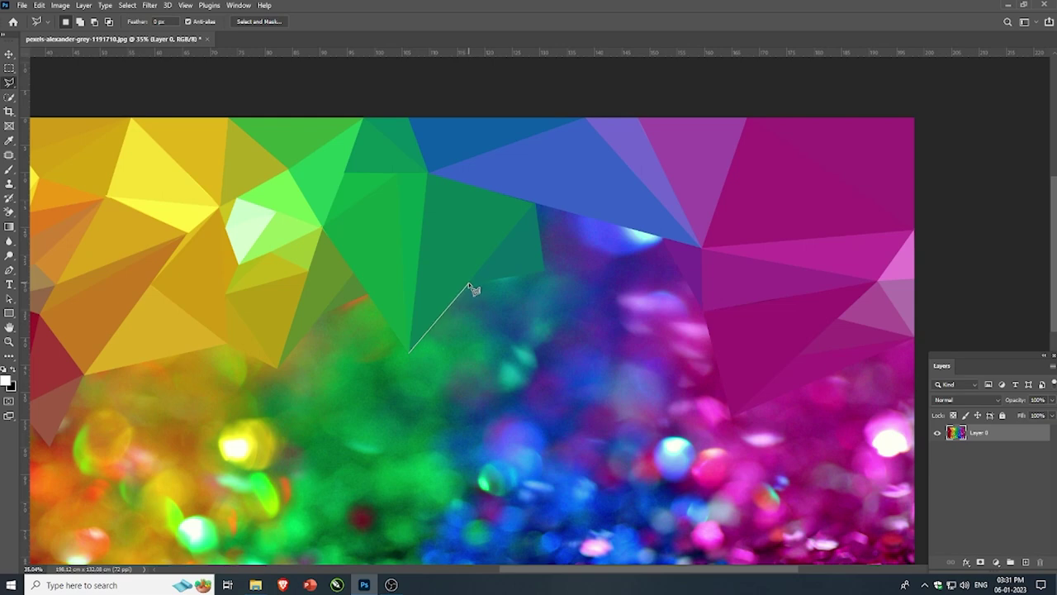
pyautogui.click(468, 283)
pyautogui.click(410, 352)
pyautogui.click(522, 276)
# - Flatten a triangle in the blue glitter gap to one purple-blue colour and deselect
pyautogui.click(536, 204)
pyautogui.click(544, 269)
pyautogui.click(661, 237)
pyautogui.click(541, 223)
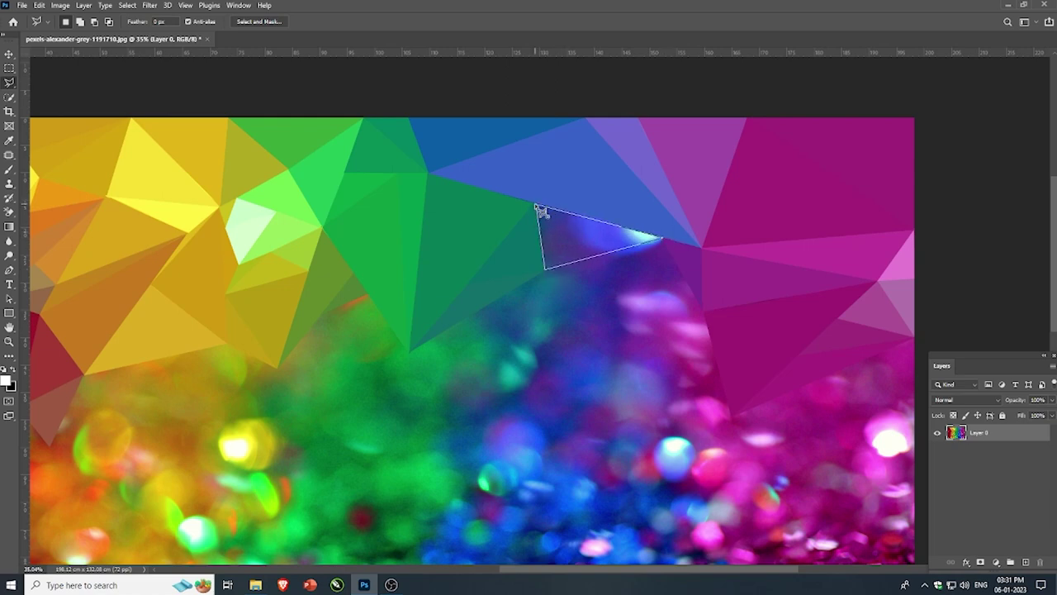
pyautogui.hotkey('ctrl', 'f')
pyautogui.hotkey('ctrl', 'd')
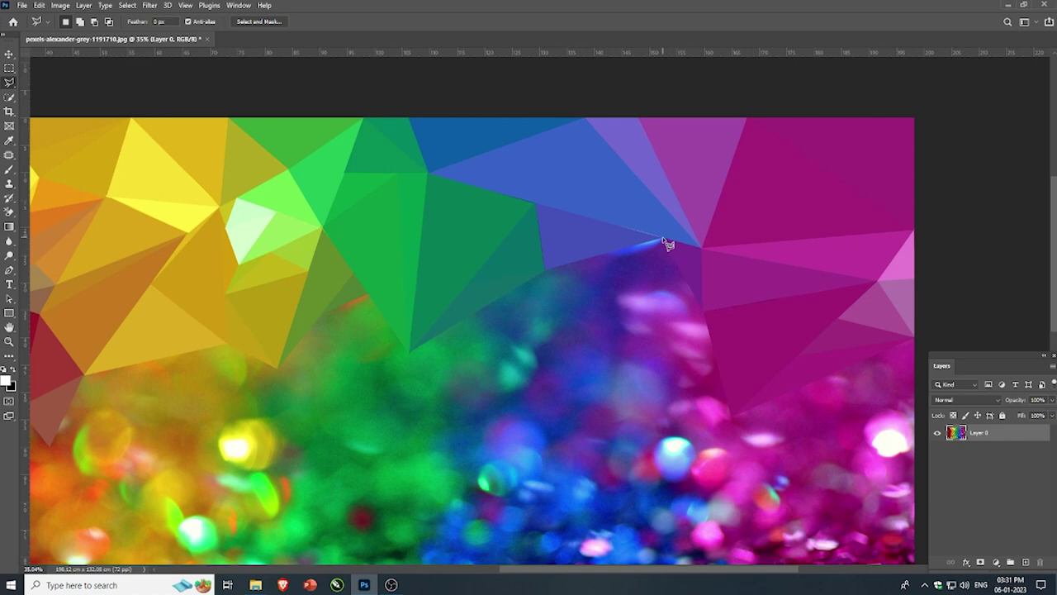
# - Flatten the adjacent triangle toward the magenta area to one purple colour and deselect
pyautogui.click(663, 240)
pyautogui.click(544, 269)
pyautogui.click(690, 288)
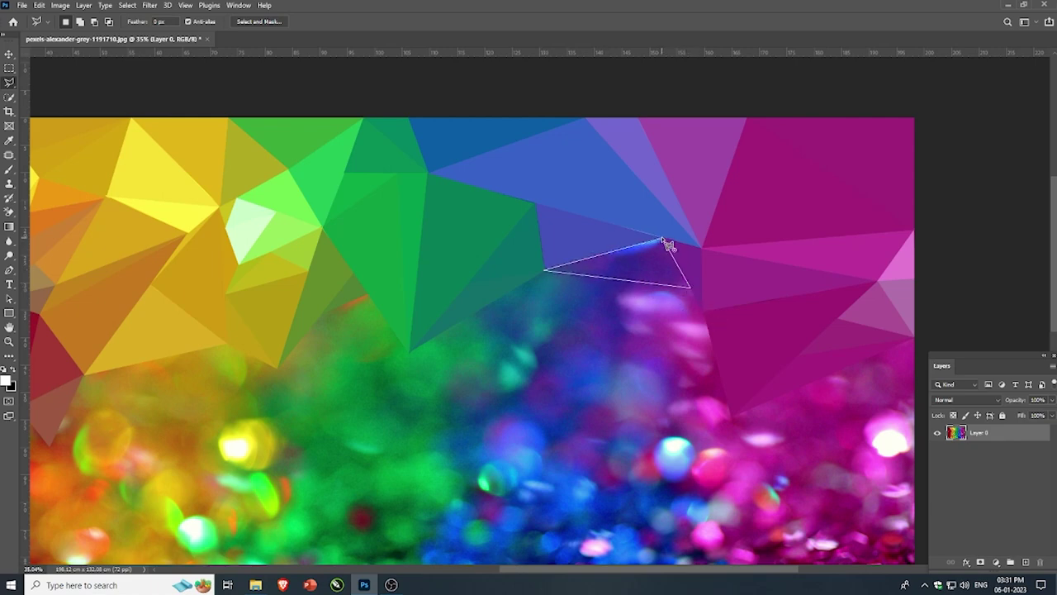
pyautogui.click(667, 242)
pyautogui.hotkey('ctrl', 'f')
pyautogui.hotkey('ctrl', 'd')
# - Outline two more triangle selections between the magenta area and the purple facets
pyautogui.click(691, 288)
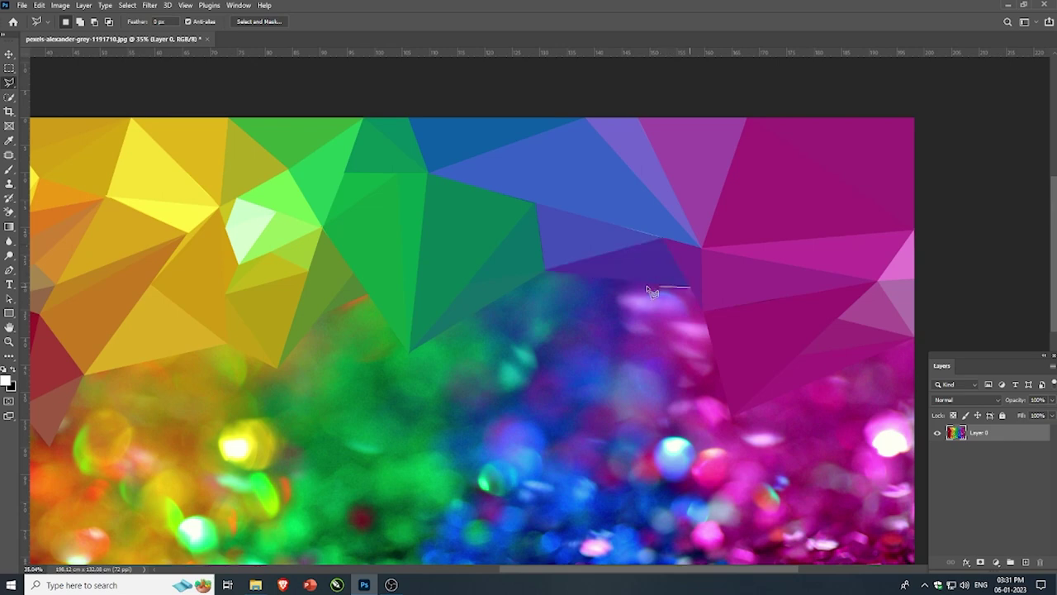
pyautogui.click(616, 281)
pyautogui.click(690, 287)
pyautogui.click(466, 315)
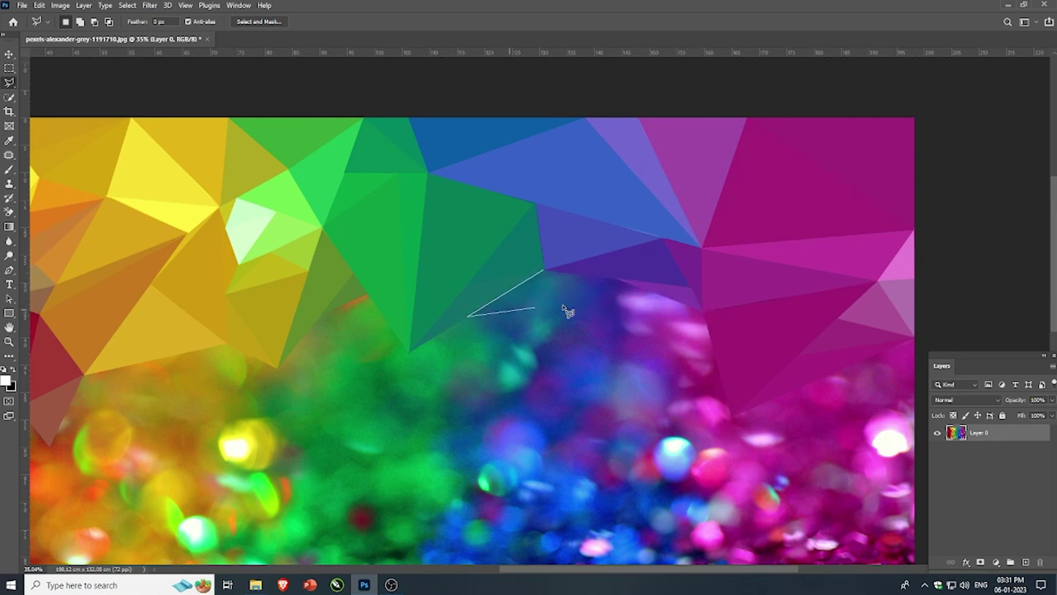
pyautogui.click(617, 282)
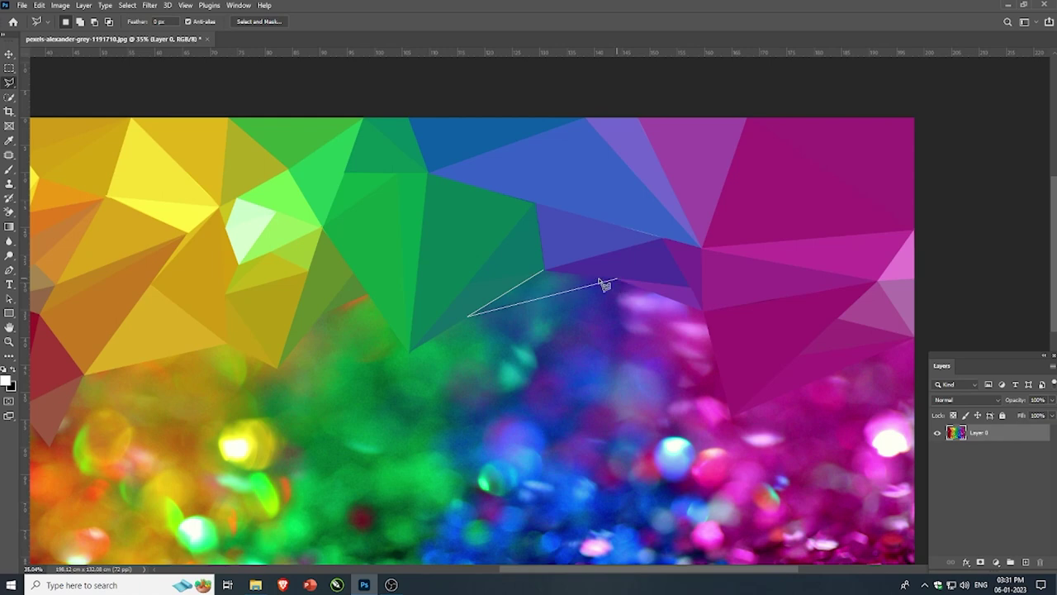
pyautogui.click(544, 271)
# - Deselect, then outline a triangle under the yellow area toward the lower left
pyautogui.hotkey('ctrl', 'd')
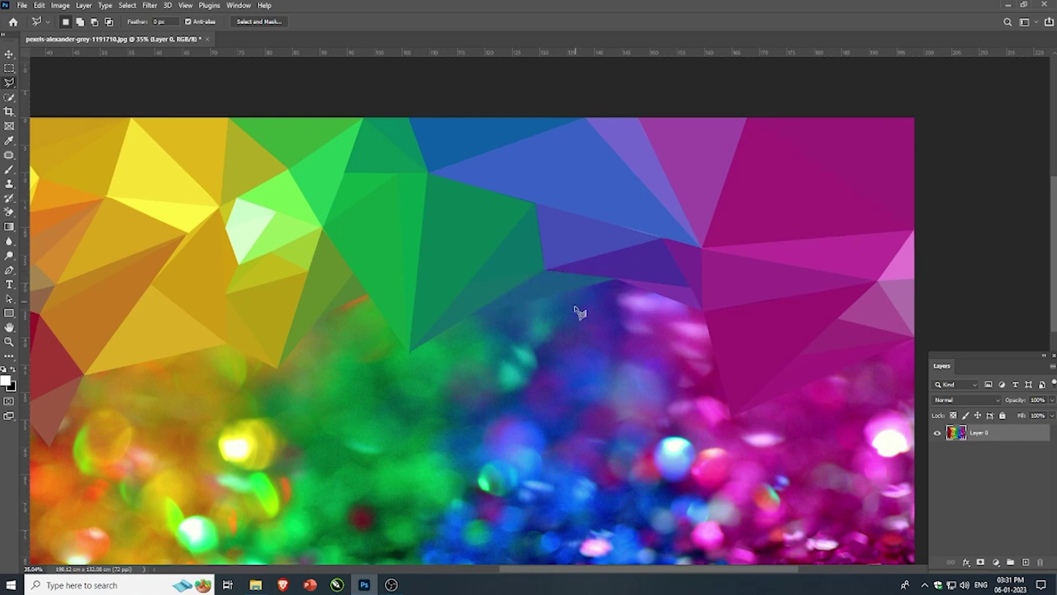
pyautogui.scroll(-3, 615, 264)
pyautogui.scroll(2, 420, 359)
pyautogui.scroll(2, 429, 297)
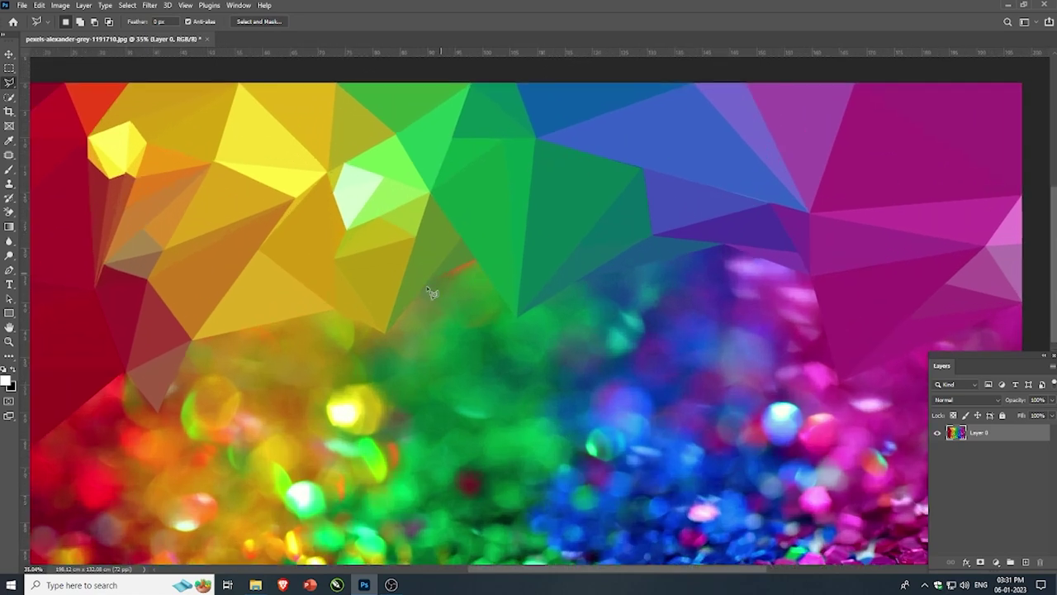
pyautogui.scroll(1, 193, 347)
pyautogui.click(191, 339)
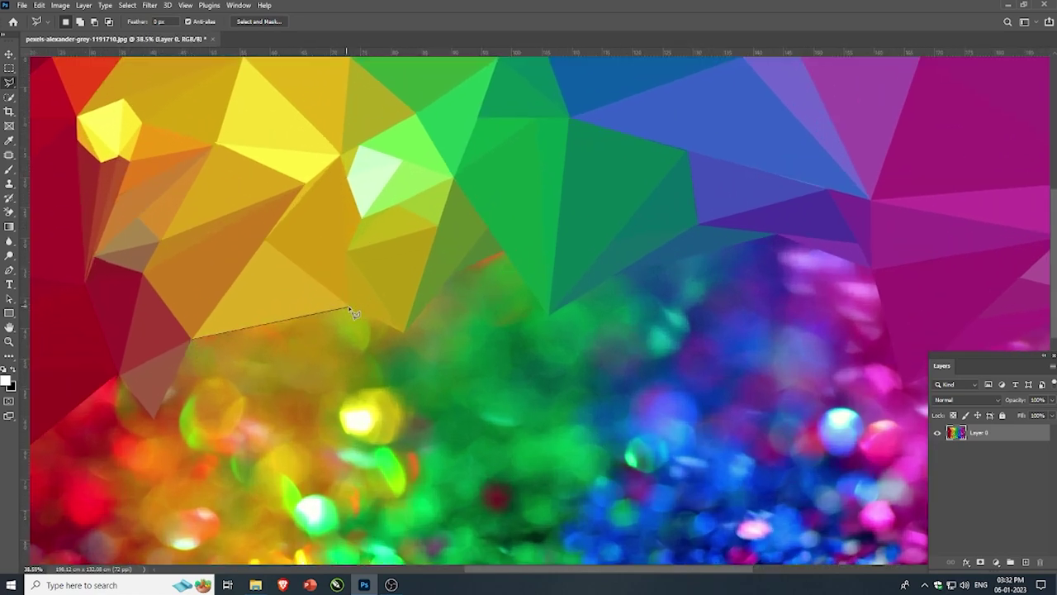
pyautogui.click(348, 305)
pyautogui.click(154, 417)
pyautogui.click(191, 340)
# - Deselect the flattened triangle and select a new triangle beside the red area
pyautogui.hotkey('ctrl', 'd')
pyautogui.scroll(-2, 213, 381)
pyautogui.scroll(2, 213, 381)
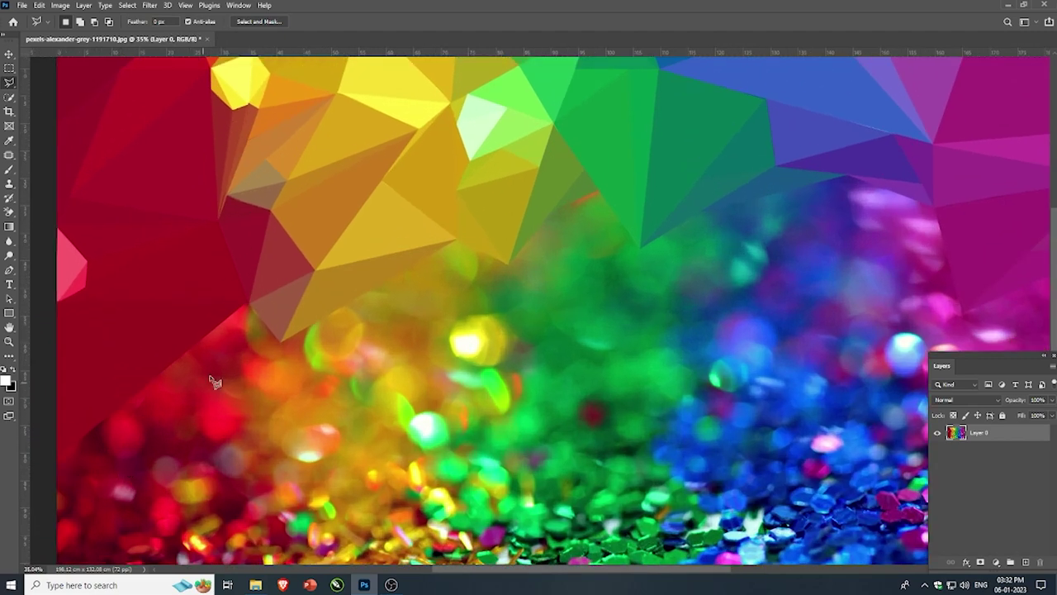
pyautogui.scroll(-2, 213, 382)
pyautogui.scroll(2, 256, 381)
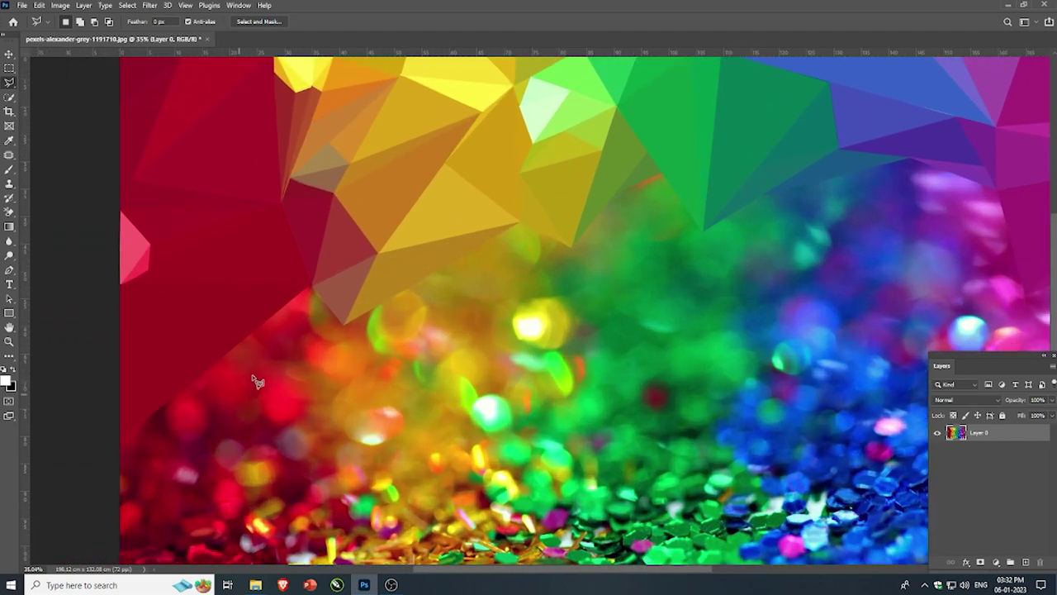
pyautogui.click(311, 287)
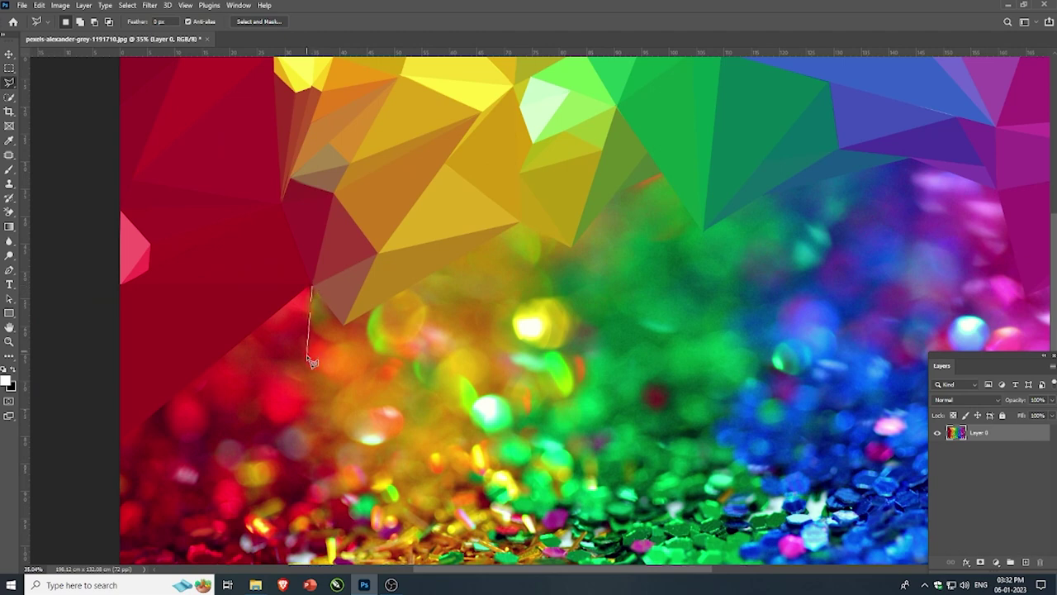
pyautogui.doubleClick(344, 327)
# - Outline a triangle running from the image's left edge into the red glitter
pyautogui.scroll(-2, 341, 339)
pyautogui.scroll(2, 288, 413)
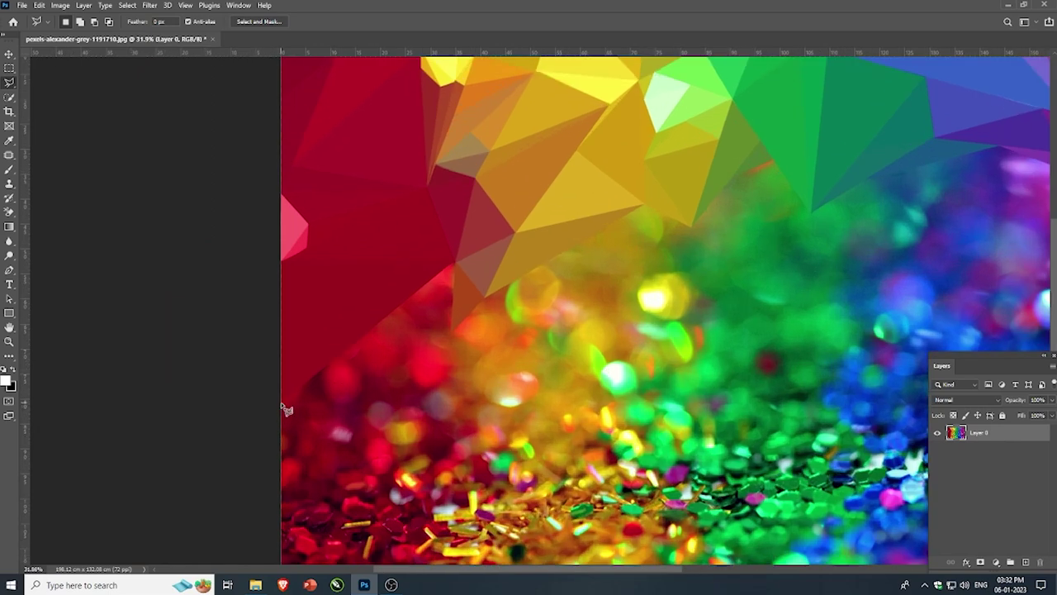
pyautogui.click(281, 404)
pyautogui.click(455, 263)
pyautogui.click(452, 332)
pyautogui.click(283, 404)
# - Flatten a triangle further down the left edge to one red colour
pyautogui.scroll(-3, 355, 385)
pyautogui.scroll(3, 409, 361)
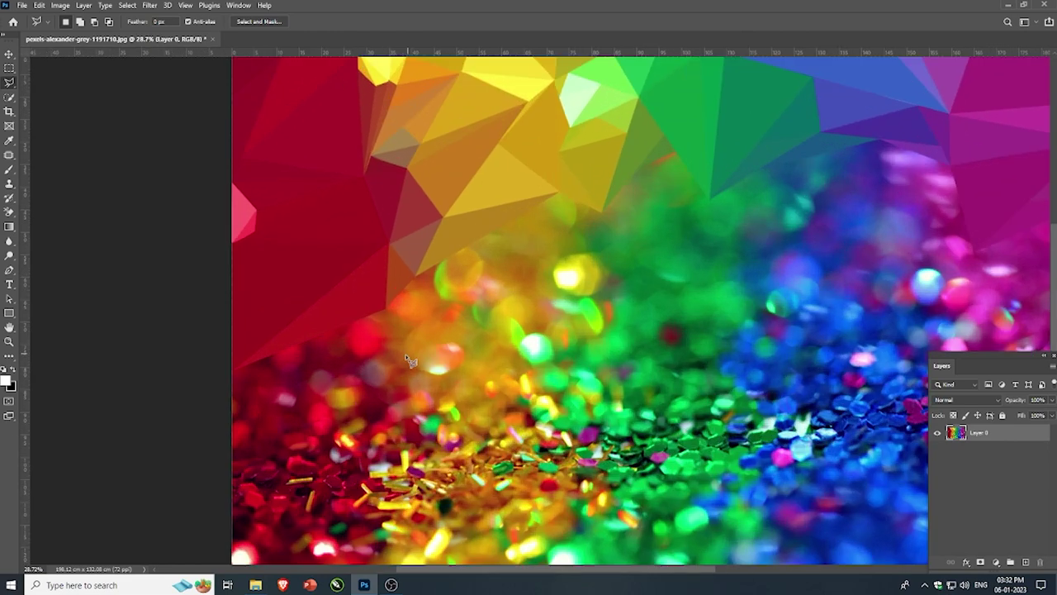
pyautogui.scroll(1, 428, 284)
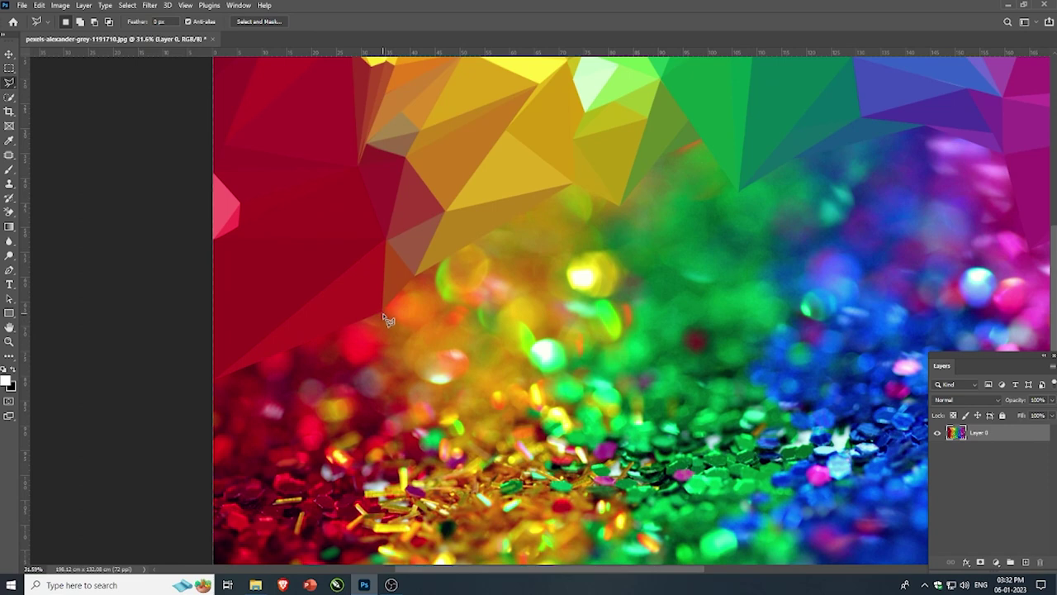
pyautogui.click(382, 314)
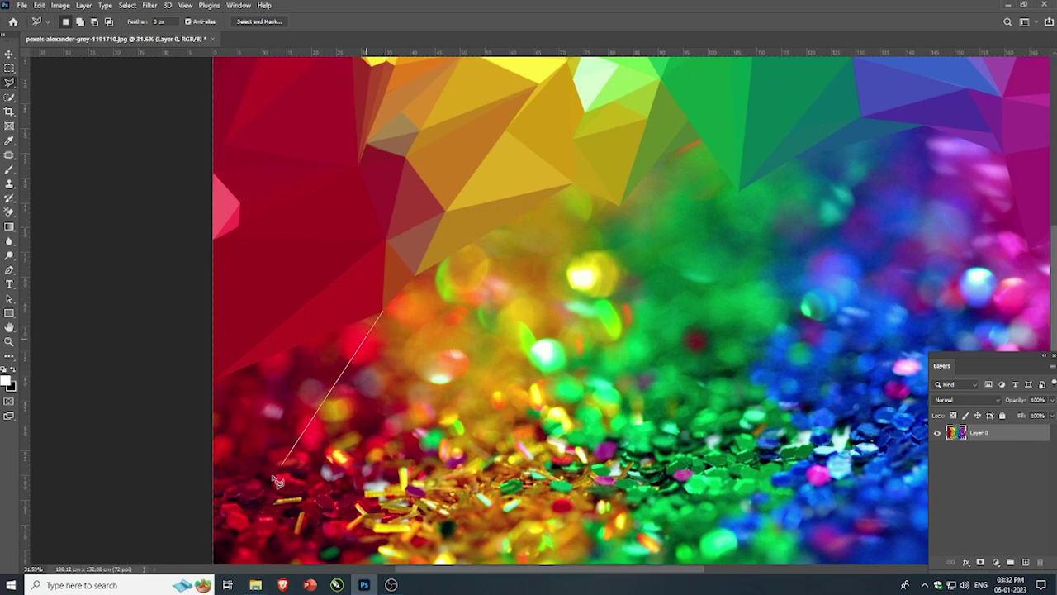
pyautogui.click(214, 533)
pyautogui.click(213, 378)
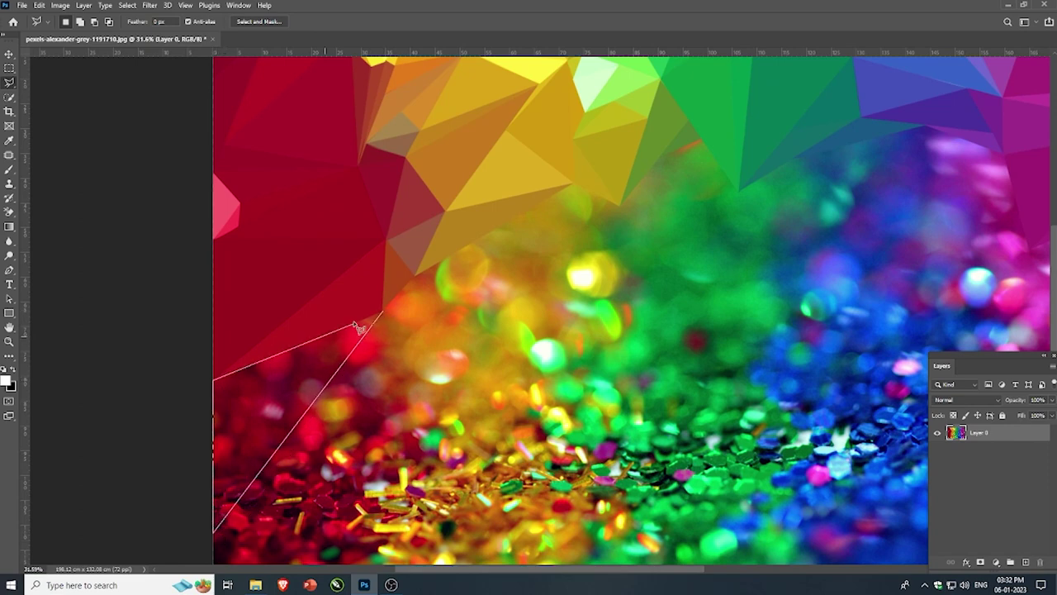
pyautogui.click(384, 316)
pyautogui.hotkey('ctrl', 'd')
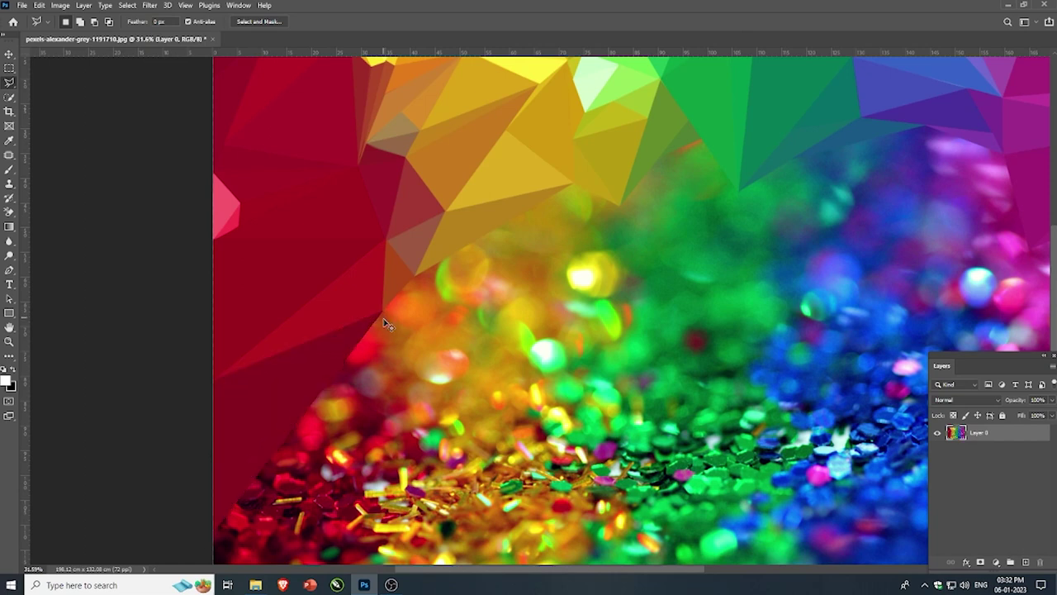
pyautogui.scroll(-5, 346, 440)
pyautogui.scroll(2, 346, 440)
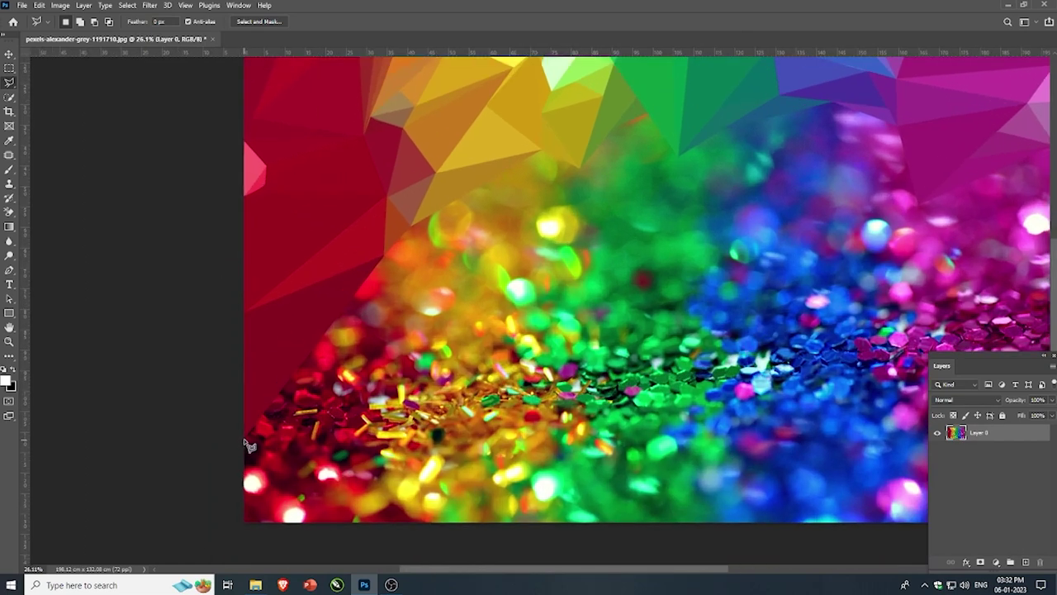
# - Fill a triangle near the lower-left corner with dark red and deselect
pyautogui.click(244, 441)
pyautogui.click(245, 522)
pyautogui.click(370, 446)
pyautogui.click(244, 440)
pyautogui.hotkey('ctrl', 'd')
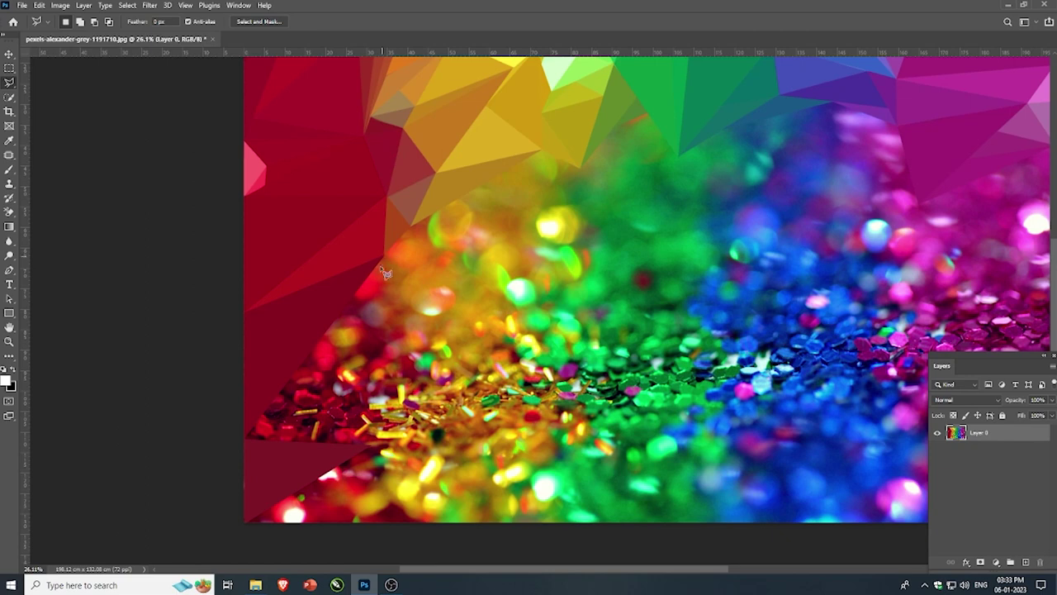
# - Turn the triangles above and beside the dark-red one into smooth flat red
pyautogui.click(317, 341)
pyautogui.click(369, 443)
pyautogui.click(245, 439)
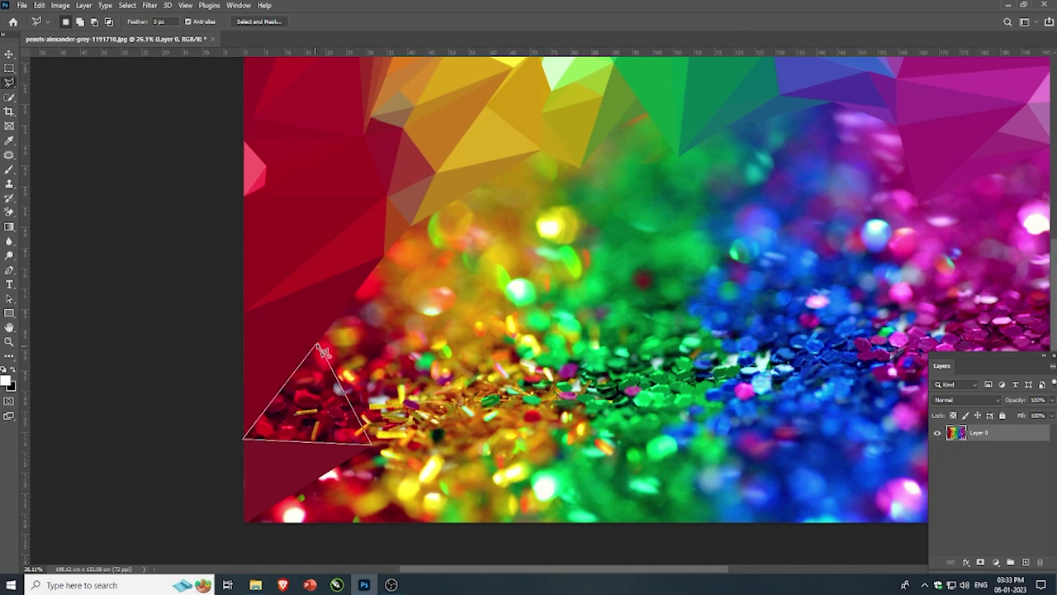
pyautogui.click(322, 350)
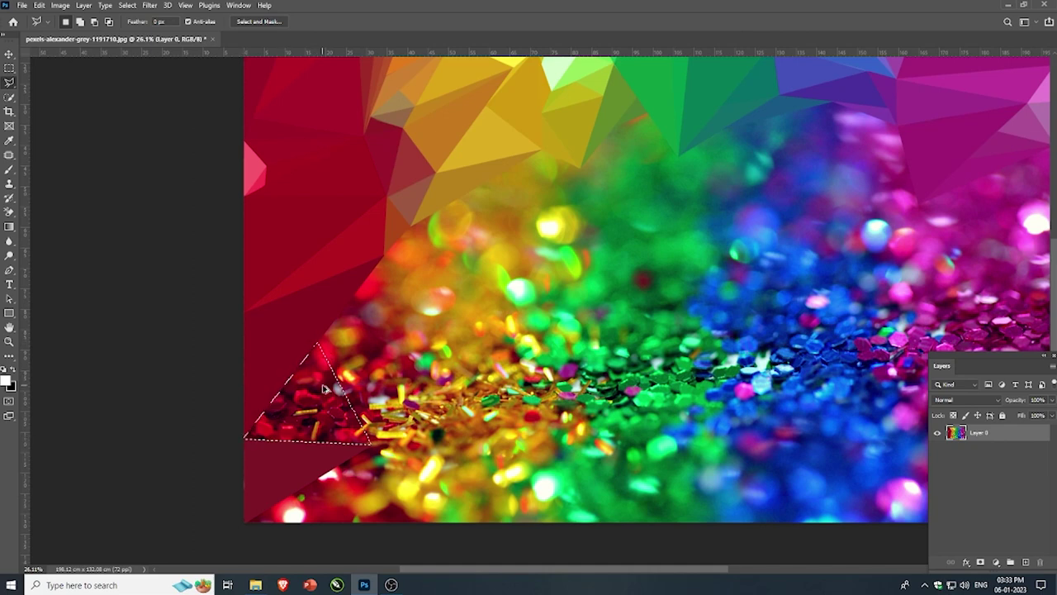
pyautogui.click(244, 522)
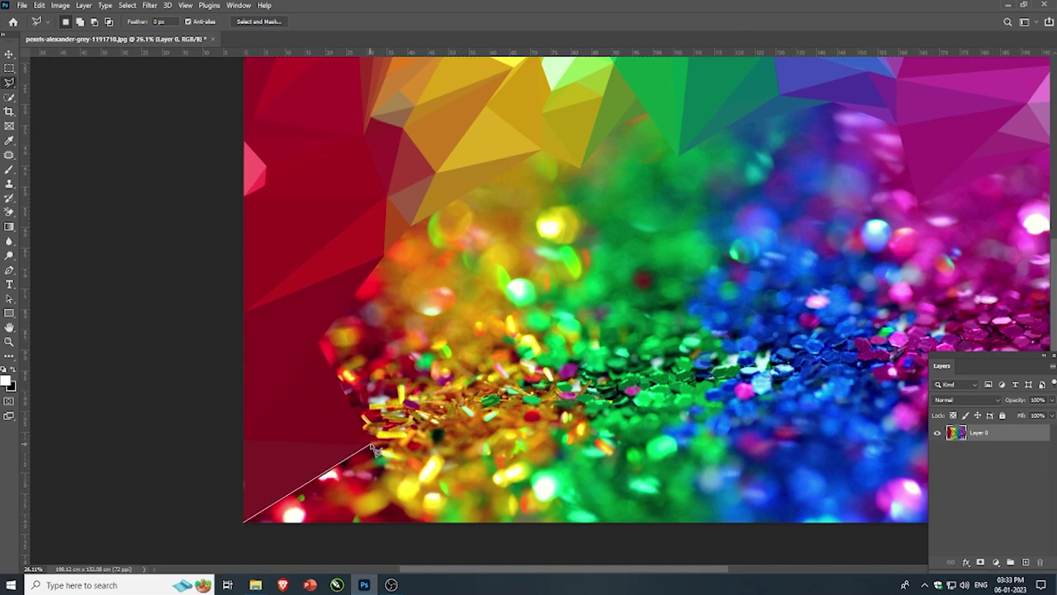
pyautogui.click(372, 446)
pyautogui.click(245, 521)
pyautogui.hotkey('shift', 'Delete')
pyautogui.press('Return')
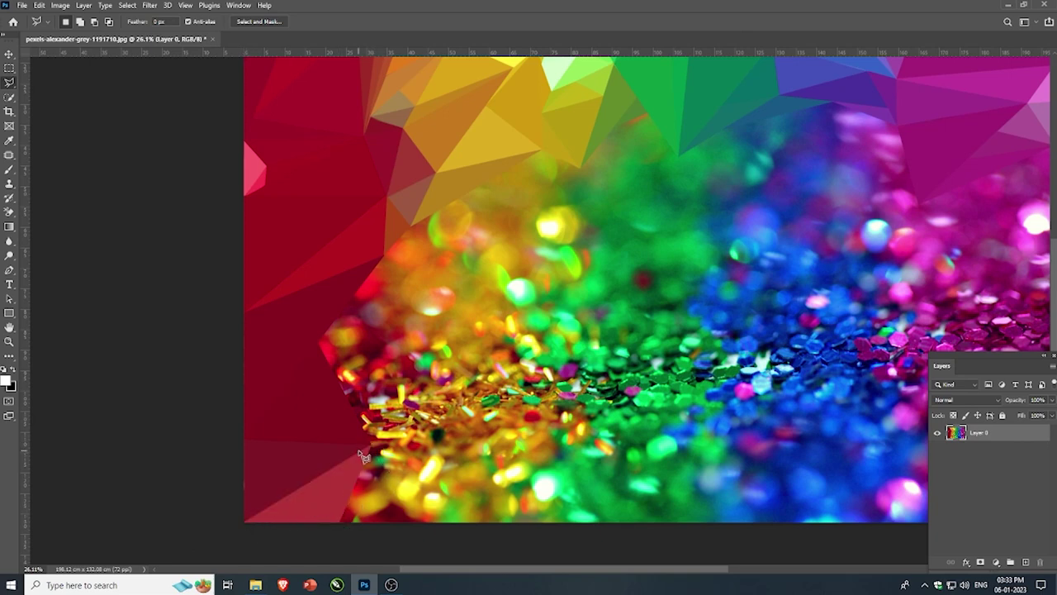
# - Fill a triangle along the bottom edge with the surrounding red
pyautogui.click(373, 446)
pyautogui.click(386, 476)
pyautogui.click(339, 523)
pyautogui.click(372, 450)
pyautogui.hotkey('shift', 'Delete')
# - Fill a thin sliver and a small triangle at the bottom edge with matching yellow
pyautogui.click(398, 503)
pyautogui.click(341, 522)
pyautogui.click(391, 496)
pyautogui.hotkey('shift', 'Delete')
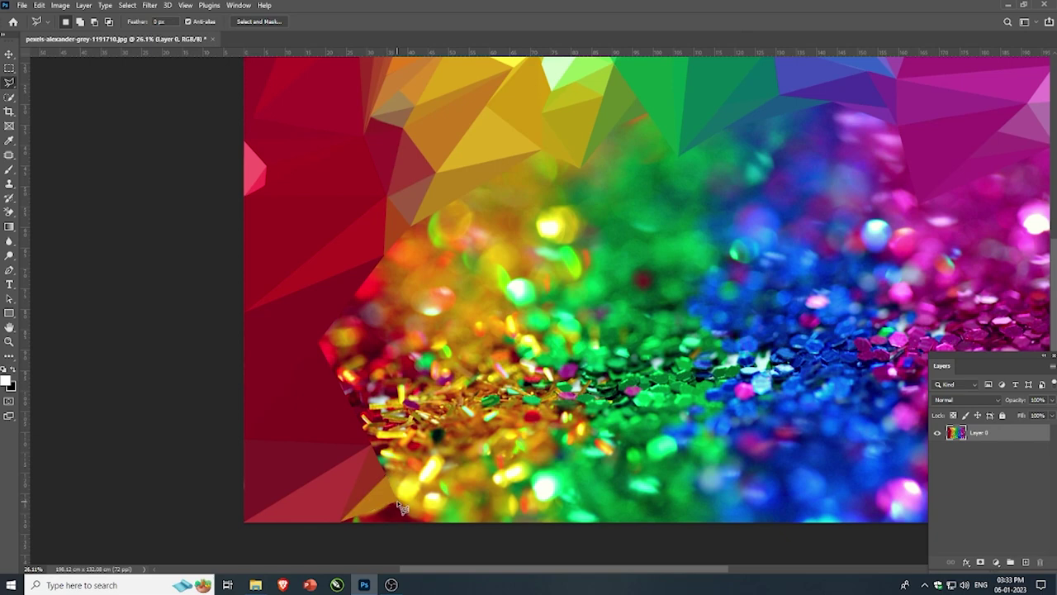
pyautogui.click(398, 502)
pyautogui.click(420, 522)
pyautogui.click(342, 522)
pyautogui.click(397, 502)
pyautogui.hotkey('ctrl', 'd')
# - Flatten a glitter triangle against the red facets to its average colour
pyautogui.click(385, 257)
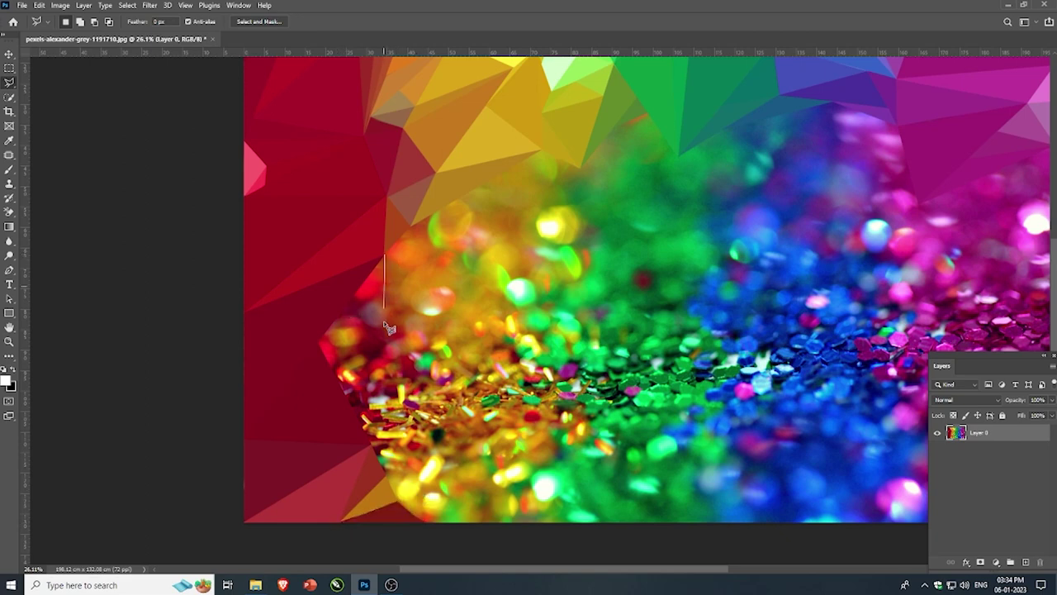
pyautogui.click(358, 420)
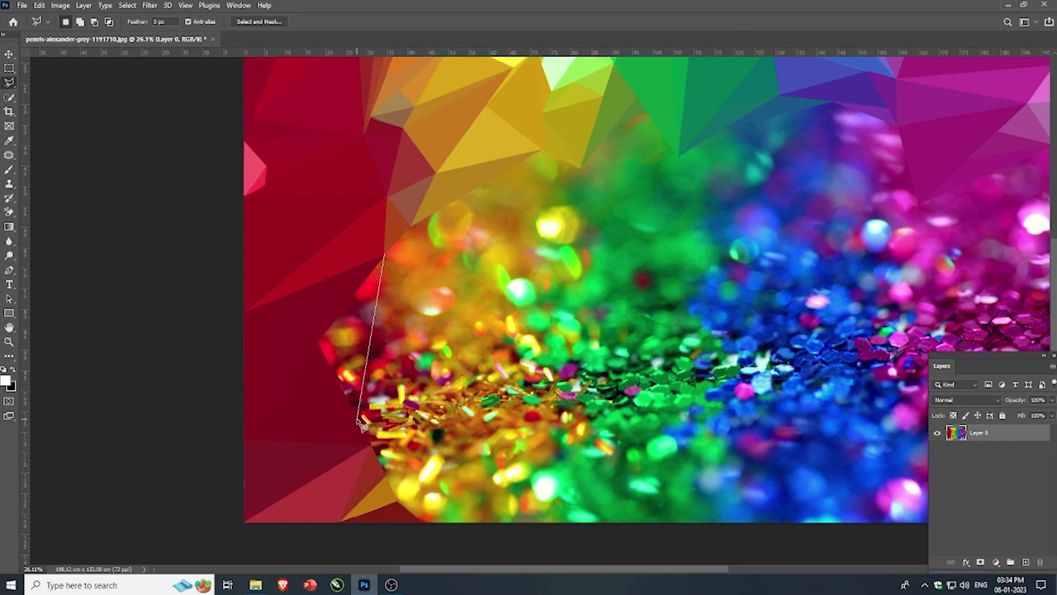
pyautogui.click(319, 342)
pyautogui.click(384, 261)
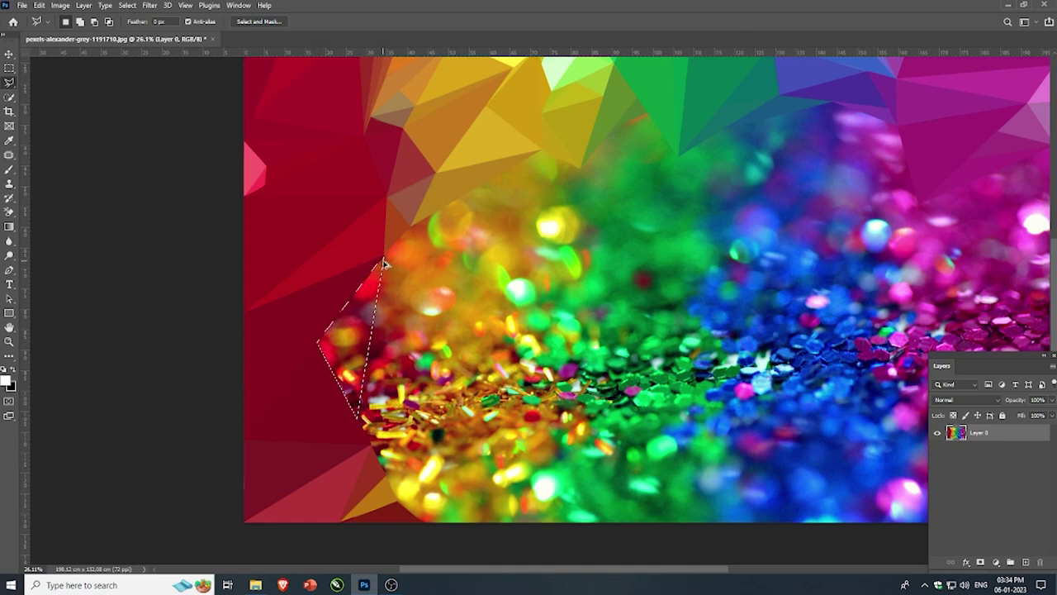
pyautogui.hotkey('shift', 'Delete')
pyautogui.hotkey('ctrl', 'd')
# - Flatten the triangles at the orange facet corner and beside the red facets
pyautogui.click(412, 228)
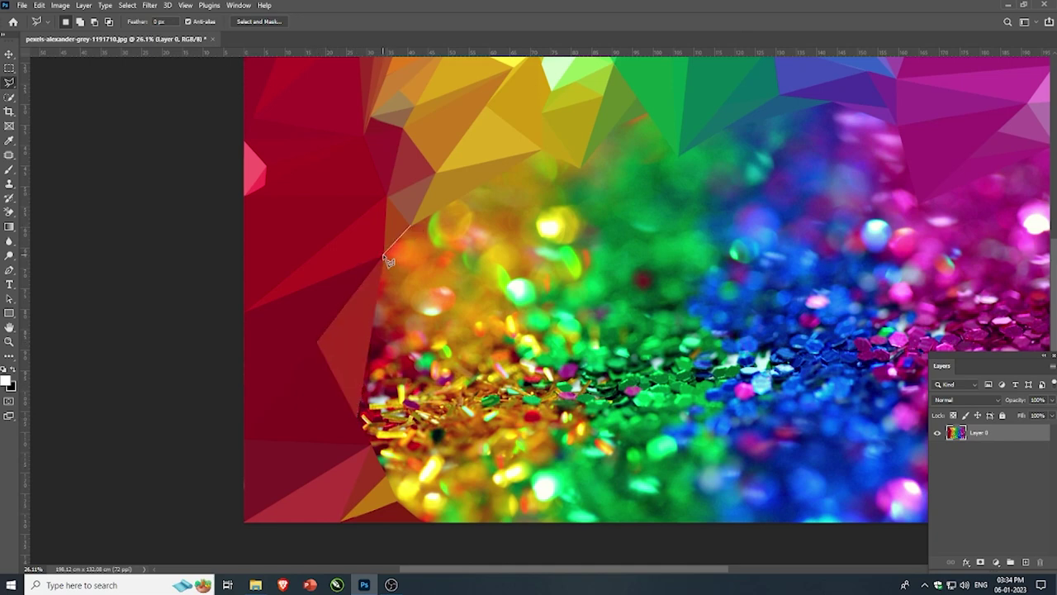
pyautogui.click(385, 256)
pyautogui.click(445, 350)
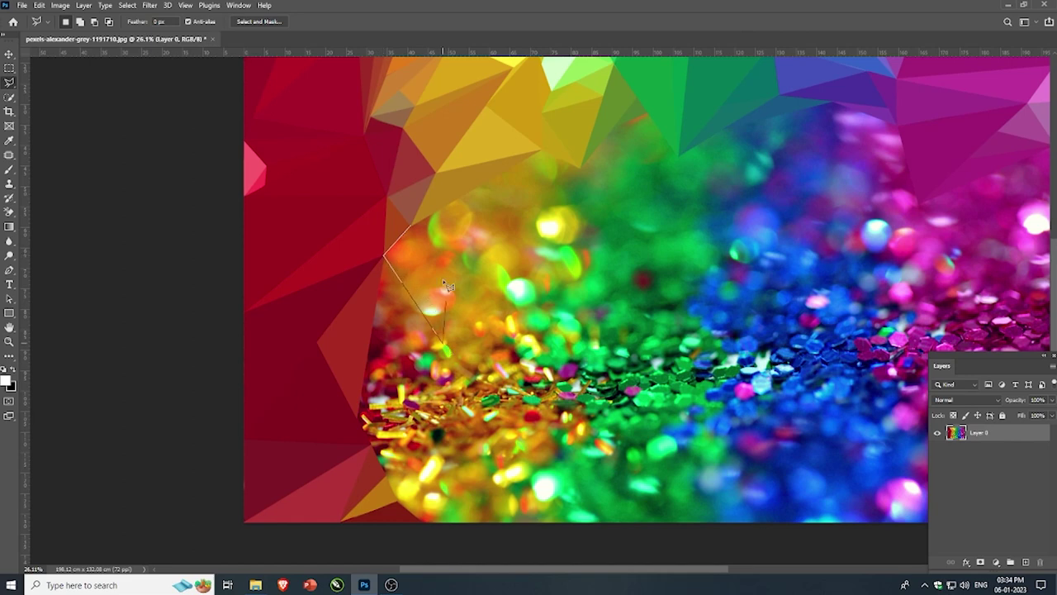
pyautogui.click(414, 231)
pyautogui.click(383, 257)
pyautogui.click(368, 355)
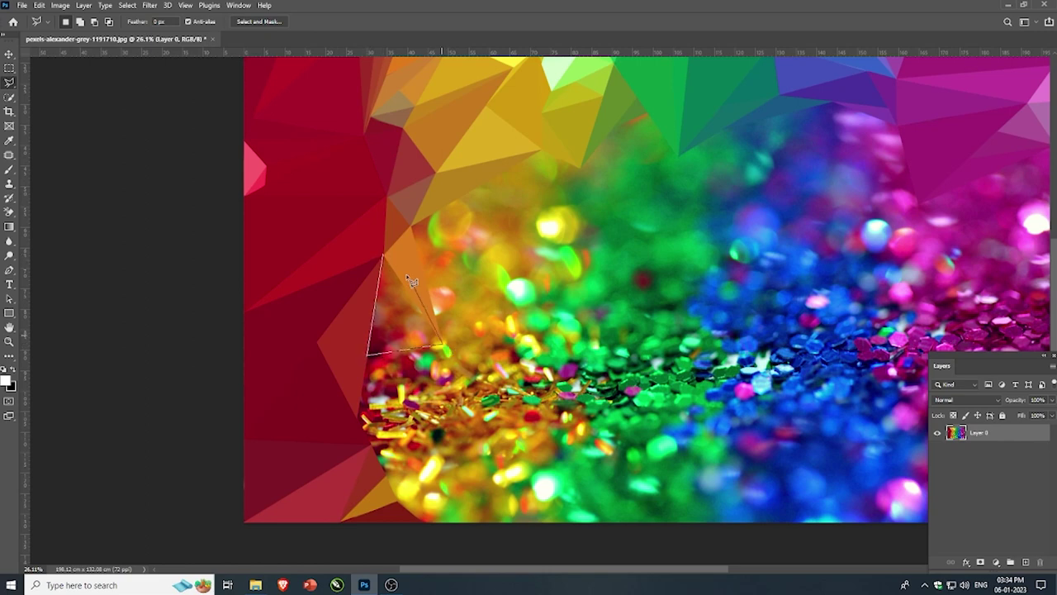
pyautogui.click(383, 257)
pyautogui.hotkey('shift', 'F5')
pyautogui.press('Return')
pyautogui.hotkey('ctrl', 'd')
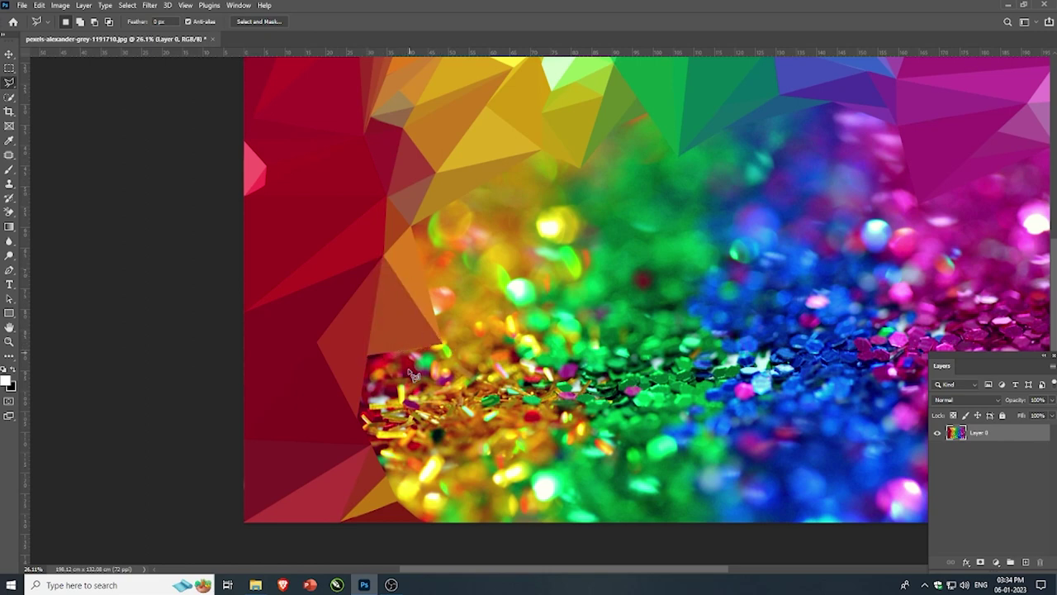
# - Fill a sliver along the red edge with its average red
pyautogui.click(367, 356)
pyautogui.click(443, 344)
pyautogui.click(360, 419)
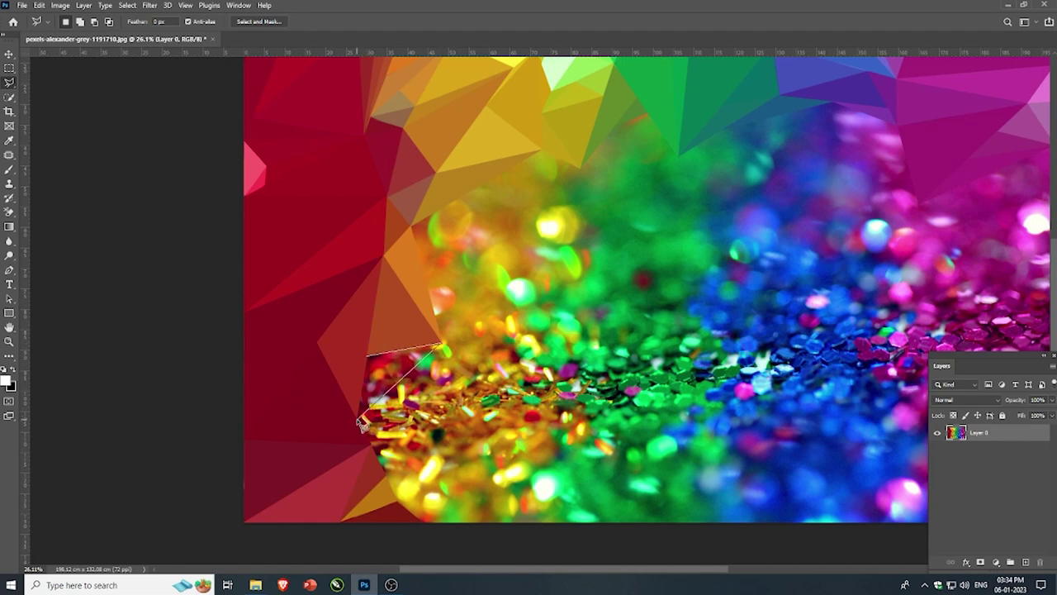
pyautogui.click(367, 357)
pyautogui.press('Delete')
pyautogui.hotkey('ctrl', 'd')
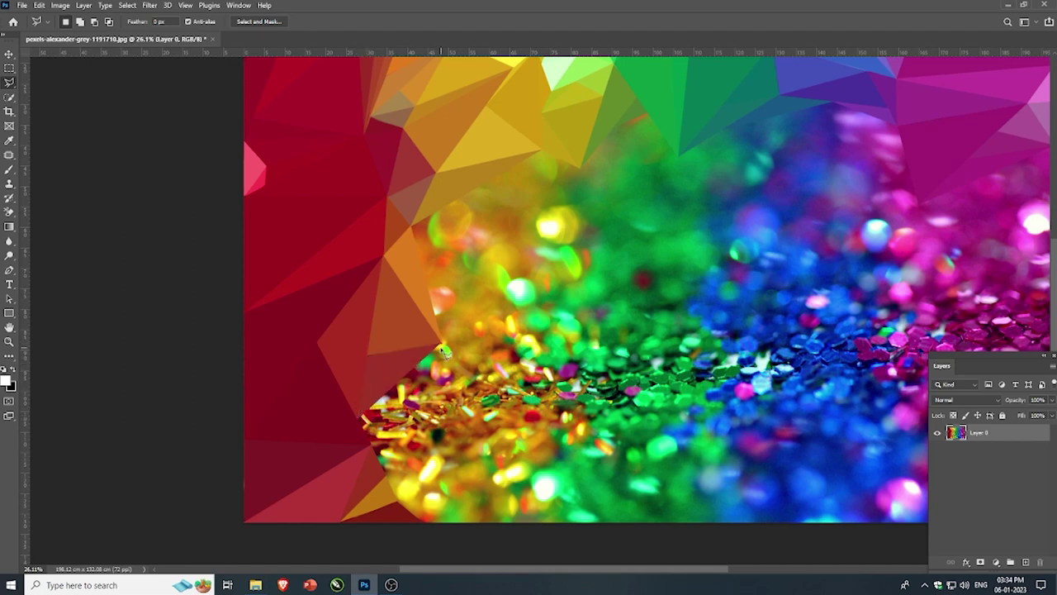
# - Fill a thin sliver along the red/glitter edge with flat red
pyautogui.click(442, 345)
pyautogui.click(373, 446)
pyautogui.click(443, 346)
pyautogui.press('Delete')
pyautogui.hotkey('ctrl', 'd')
# - Flatten a triangle under the yellow facets to an orange-yellow tone
pyautogui.click(412, 226)
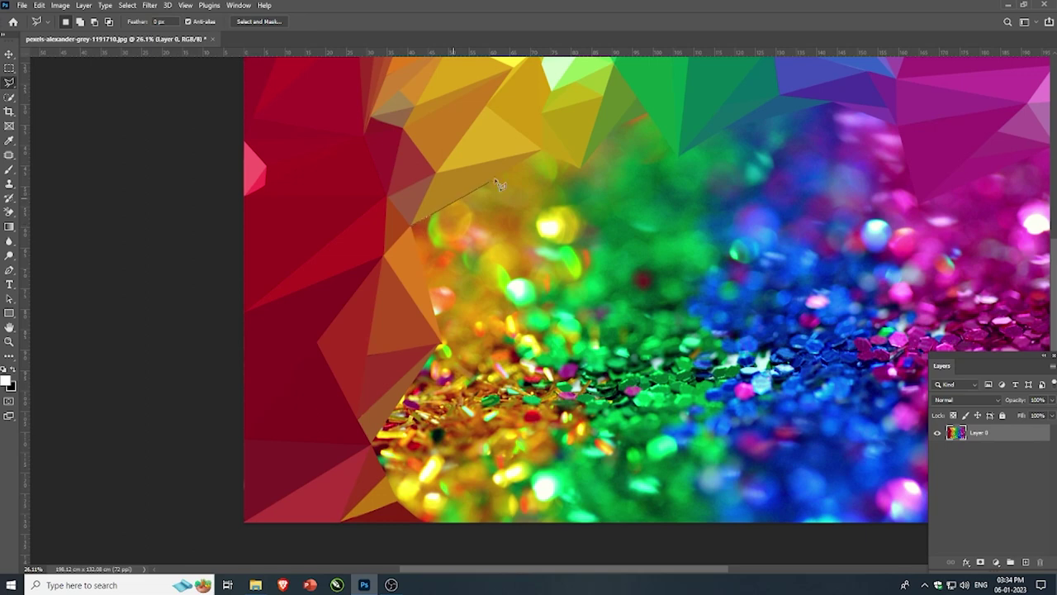
pyautogui.click(476, 189)
pyautogui.click(442, 342)
pyautogui.click(413, 228)
pyautogui.press('Delete')
pyautogui.hotkey('ctrl', 'd')
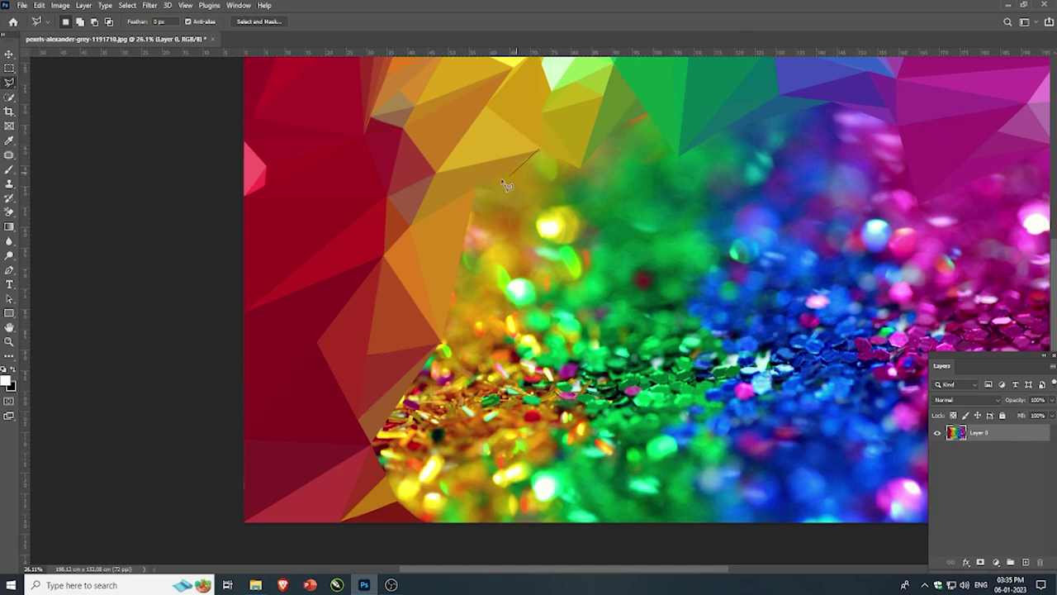
# - Flatten a triangle below the yellow band to a yellow-olive tone
pyautogui.click(478, 190)
pyautogui.click(580, 172)
pyautogui.press('Delete')
pyautogui.hotkey('ctrl', 'd')
# - Flatten a triangle of glitter just beneath the top band to its average colour
pyautogui.scroll(-2, 559, 212)
pyautogui.scroll(1, 578, 227)
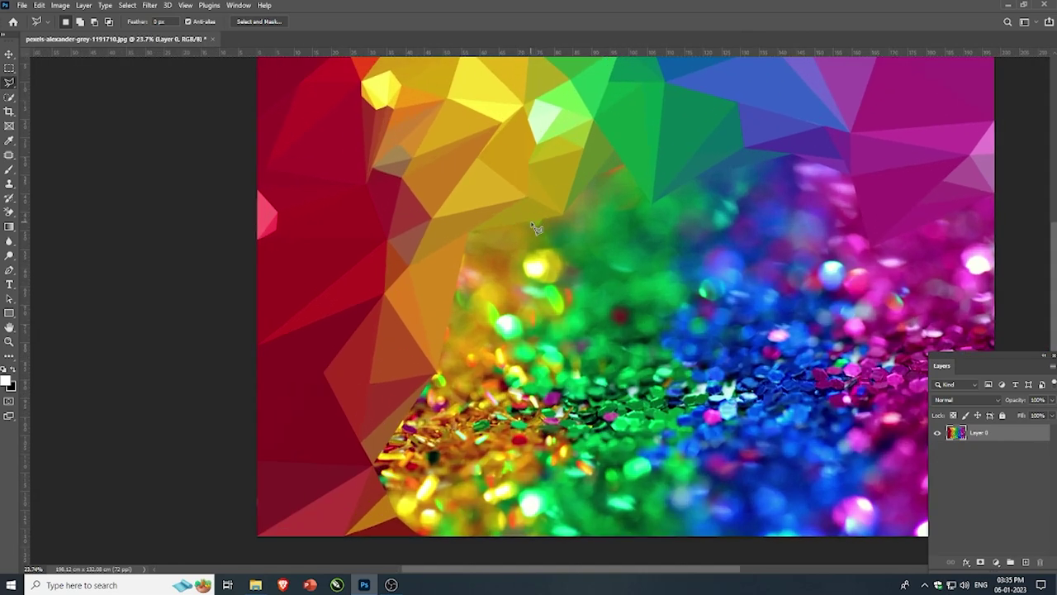
pyautogui.scroll(1, 512, 246)
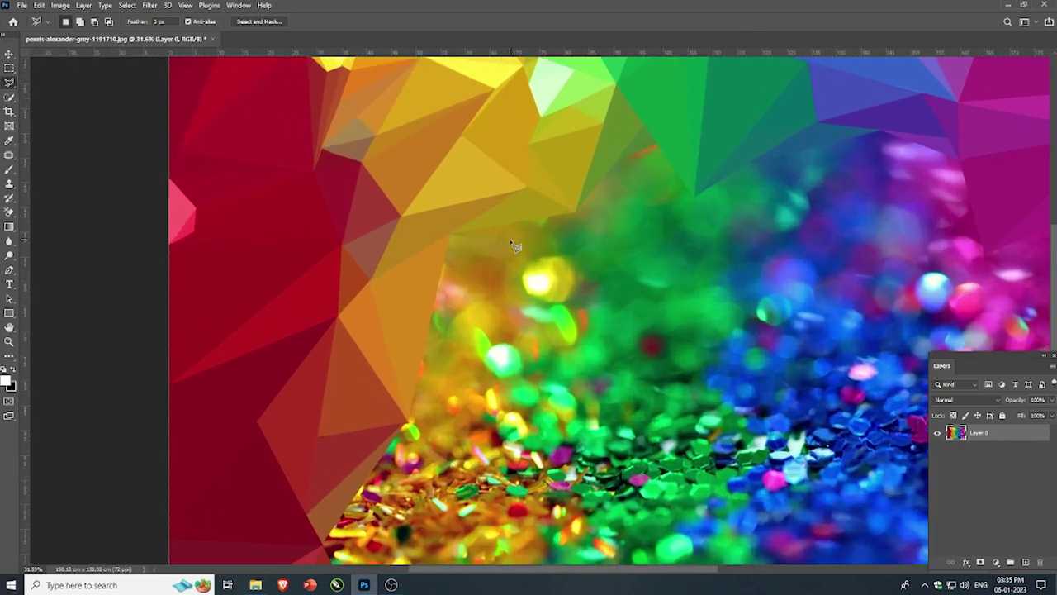
pyautogui.click(657, 145)
pyautogui.click(614, 165)
pyautogui.click(693, 196)
pyautogui.click(660, 148)
pyautogui.hotkey('ctrl', 'd')
pyautogui.click(613, 167)
pyautogui.click(694, 196)
pyautogui.click(613, 167)
pyautogui.hotkey('ctrl', 'd')
# - Fill a triangle below the yellow facets with a flat yellow tone
pyautogui.click(450, 234)
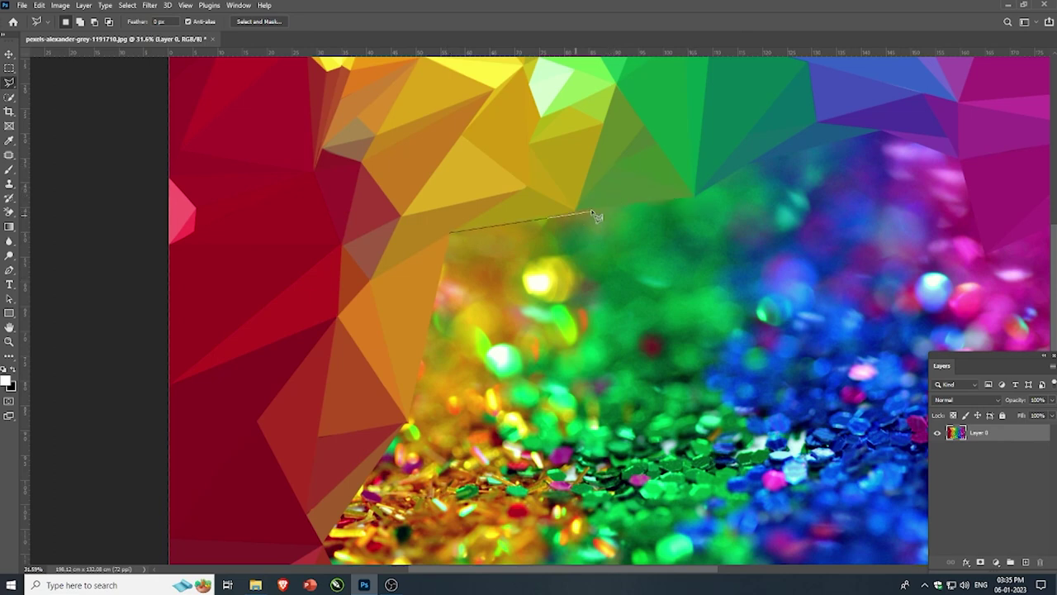
pyautogui.click(575, 214)
pyautogui.click(407, 421)
pyautogui.click(450, 233)
pyautogui.press('Delete')
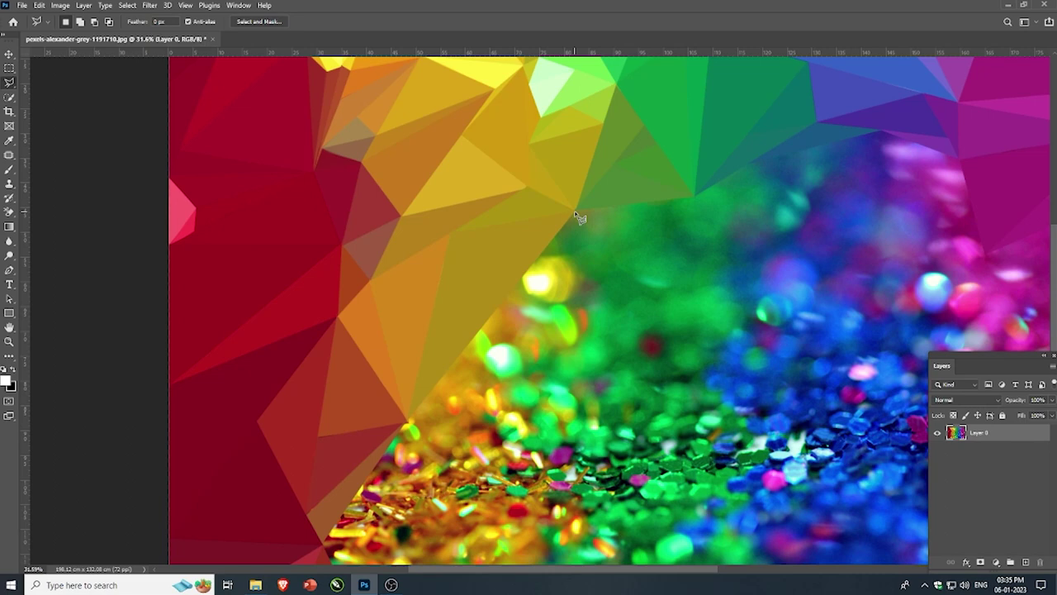
# - Flatten two green triangles under the green facets and beside the green point
pyautogui.click(575, 213)
pyautogui.click(650, 372)
pyautogui.click(696, 197)
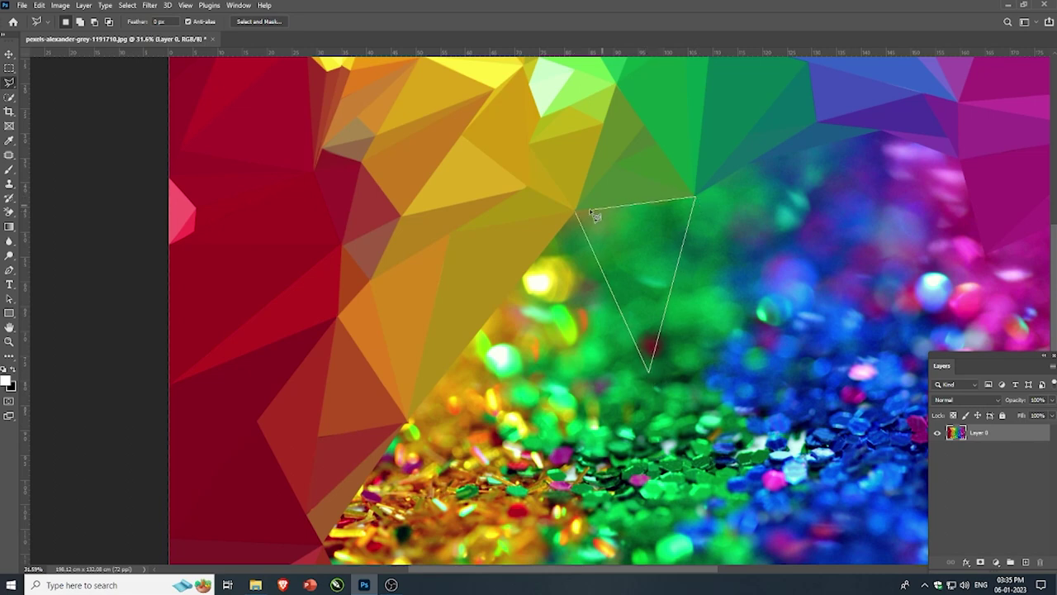
pyautogui.click(578, 213)
pyautogui.press('Delete')
pyautogui.hotkey('ctrl', '-')
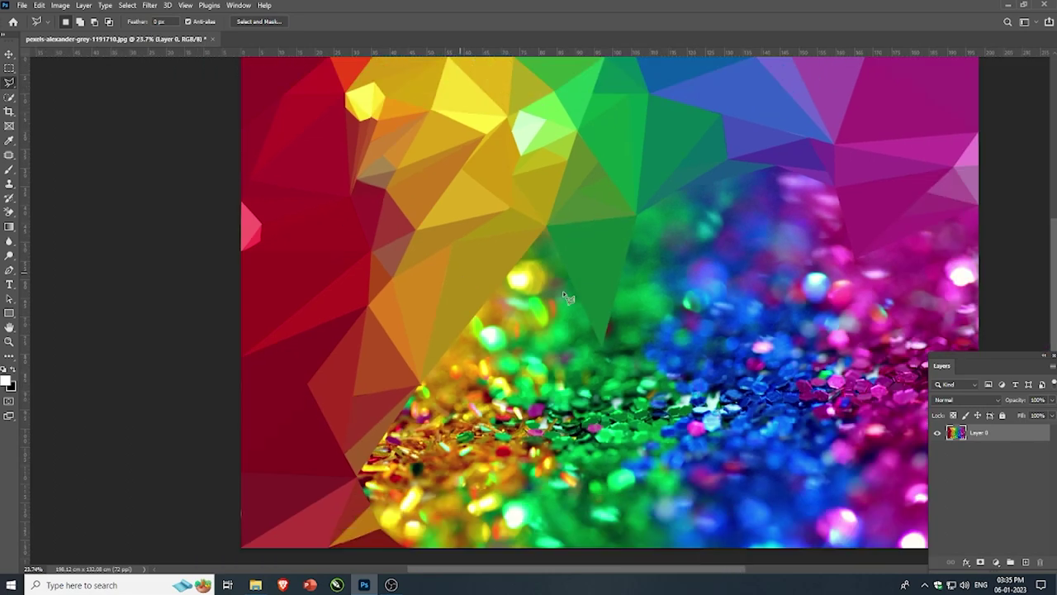
pyautogui.scroll(1, 660, 211)
pyautogui.scroll(1, 658, 211)
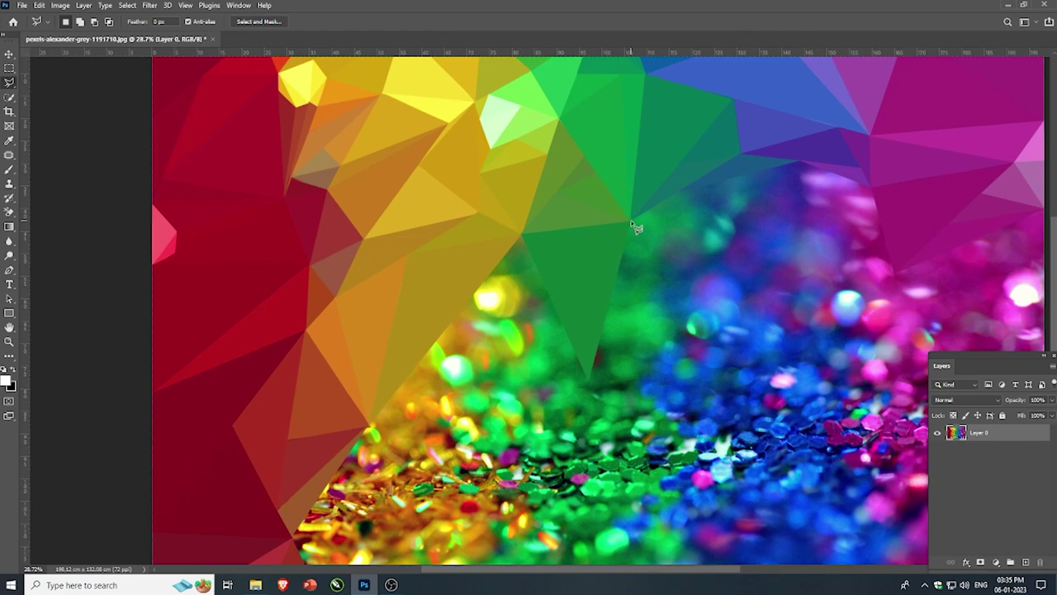
pyautogui.click(631, 222)
pyautogui.click(590, 378)
pyautogui.click(633, 223)
pyautogui.hotkey('ctrl', 'd')
# - Fill two adjacent triangles under the blue facets with flat dark blue and purple
pyautogui.click(799, 162)
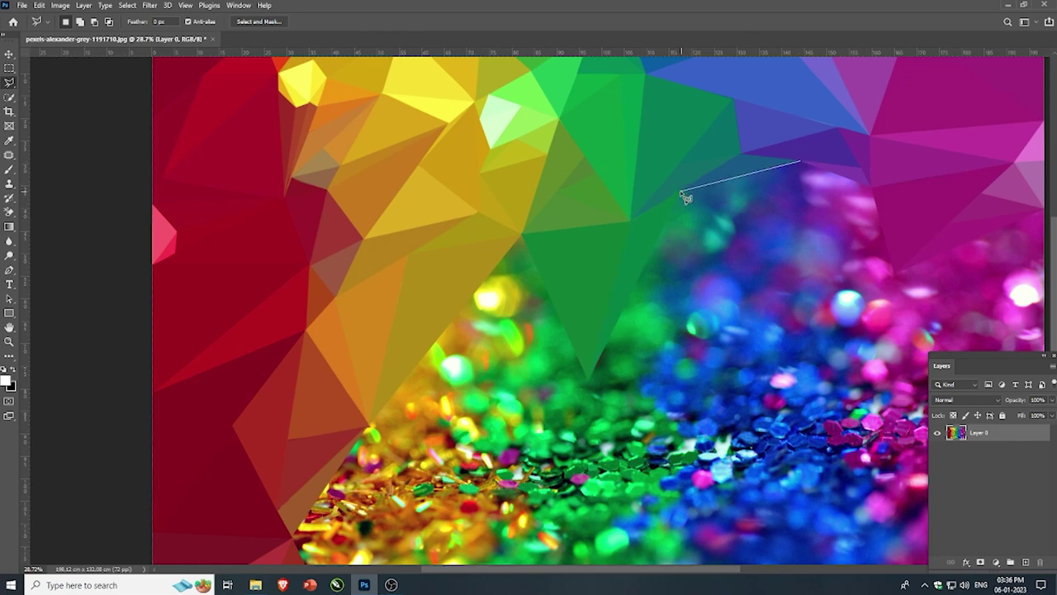
pyautogui.click(681, 192)
pyautogui.click(806, 216)
pyautogui.click(799, 163)
pyautogui.hotkey('alt', 'BackSpace')
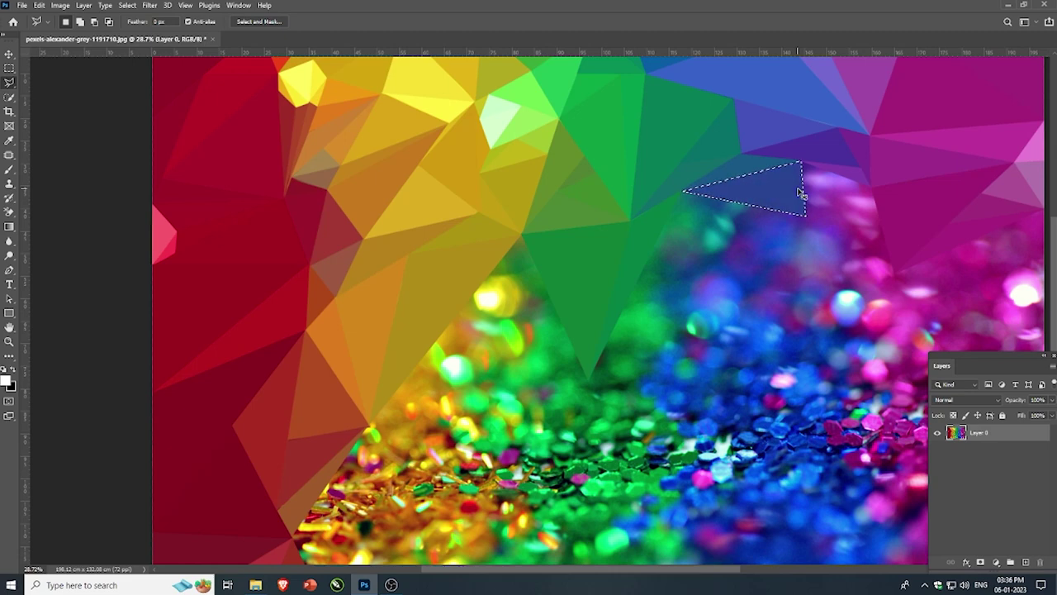
pyautogui.hotkey('ctrl', 'd')
pyautogui.click(801, 162)
pyautogui.click(804, 217)
pyautogui.click(869, 185)
pyautogui.click(801, 163)
pyautogui.hotkey('alt', 'BackSpace')
pyautogui.hotkey('ctrl', 'd')
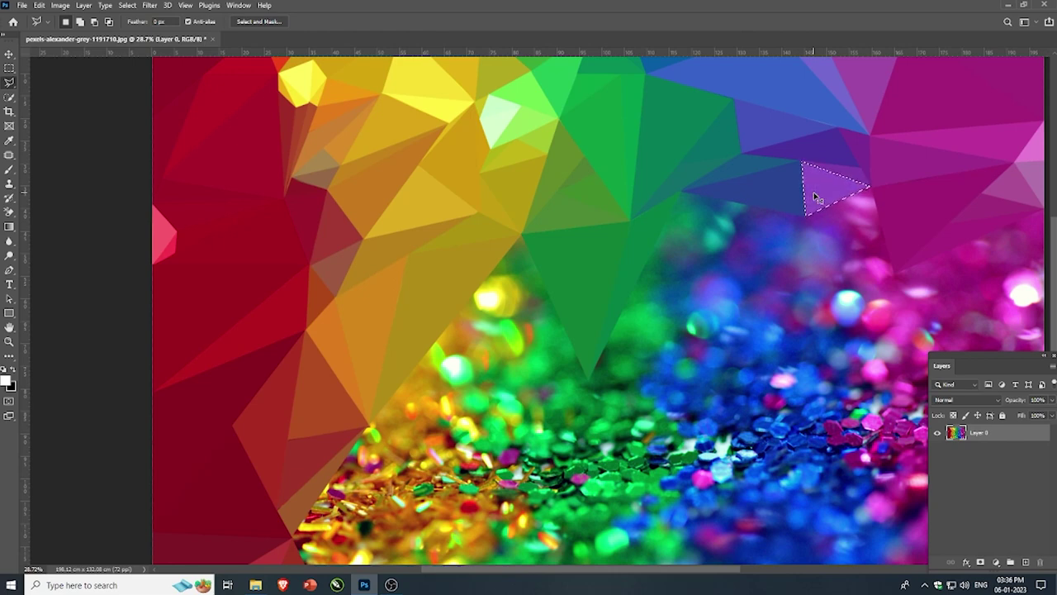
# - Fill a triangle under the magenta facets with flat magenta, and flatten another beside the green point
pyautogui.click(870, 186)
pyautogui.click(804, 216)
pyautogui.click(869, 187)
pyautogui.hotkey('alt', 'BackSpace')
pyautogui.hotkey('ctrl', 'd')
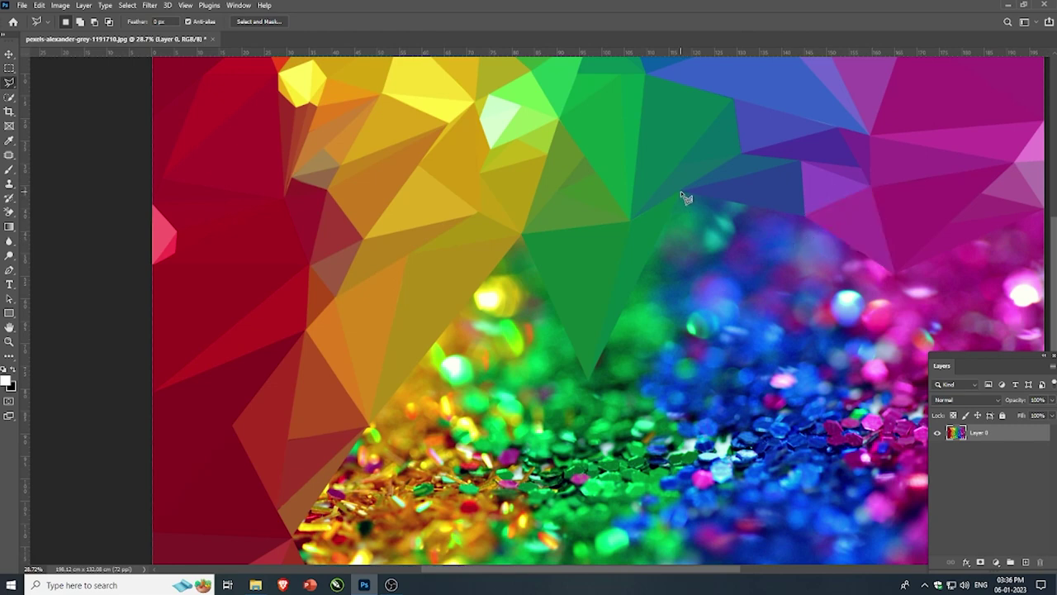
pyautogui.click(680, 193)
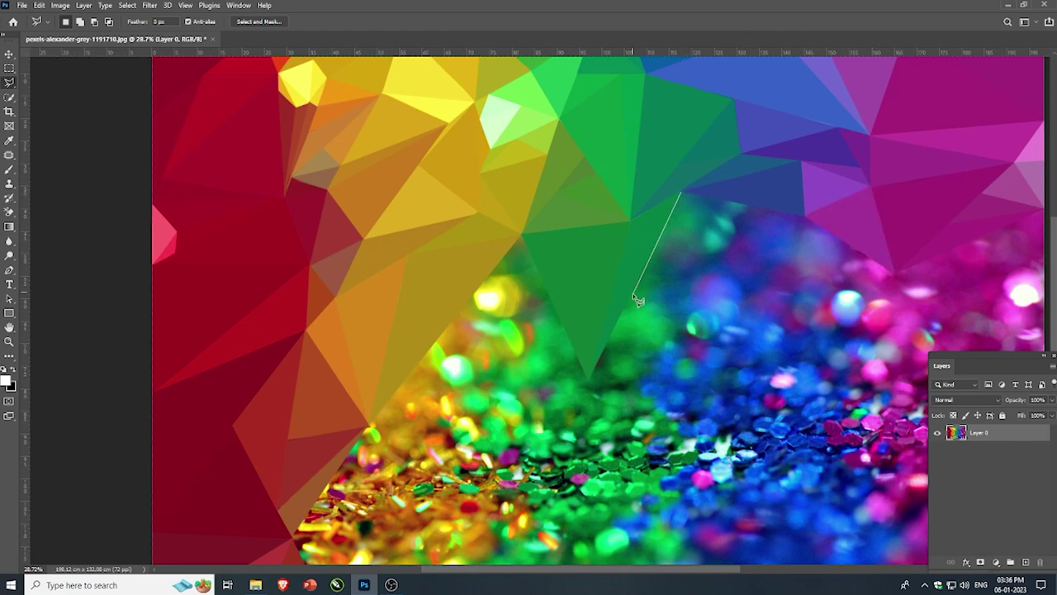
pyautogui.click(589, 381)
pyautogui.click(681, 194)
pyautogui.hotkey('ctrl', 'd')
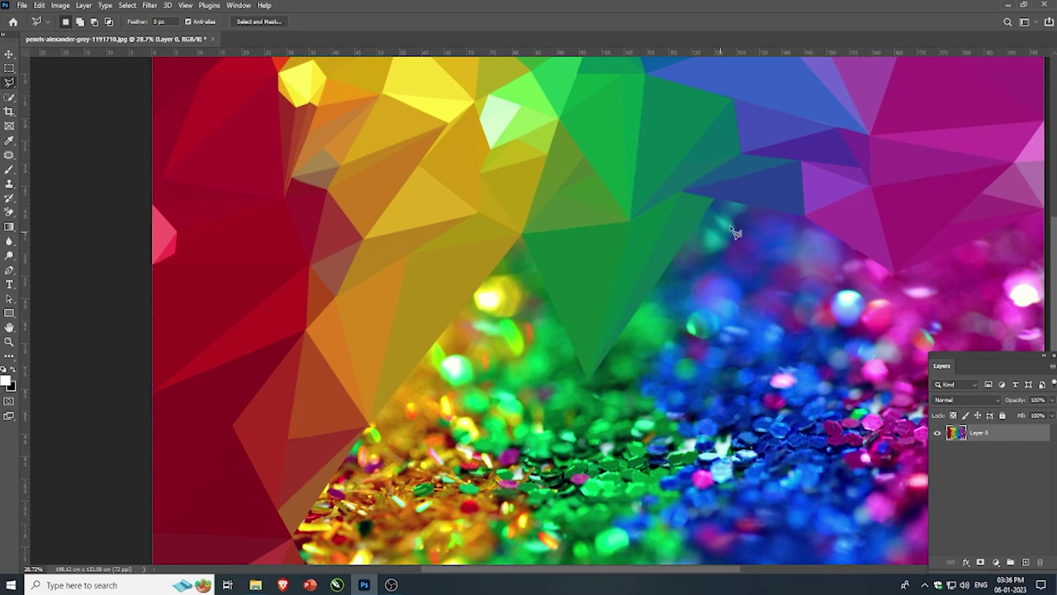
# - Flatten a blue-purple triangle in the blue glitter and a green one near the green facet
pyautogui.click(715, 201)
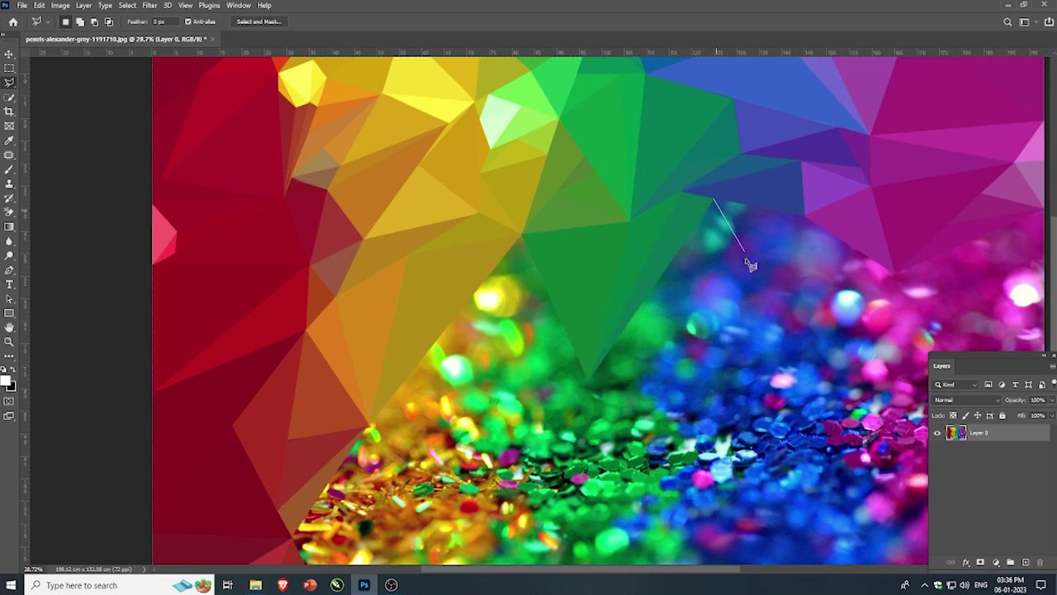
pyautogui.click(757, 302)
pyautogui.click(804, 217)
pyautogui.click(716, 203)
pyautogui.hotkey('ctrl', 'f')
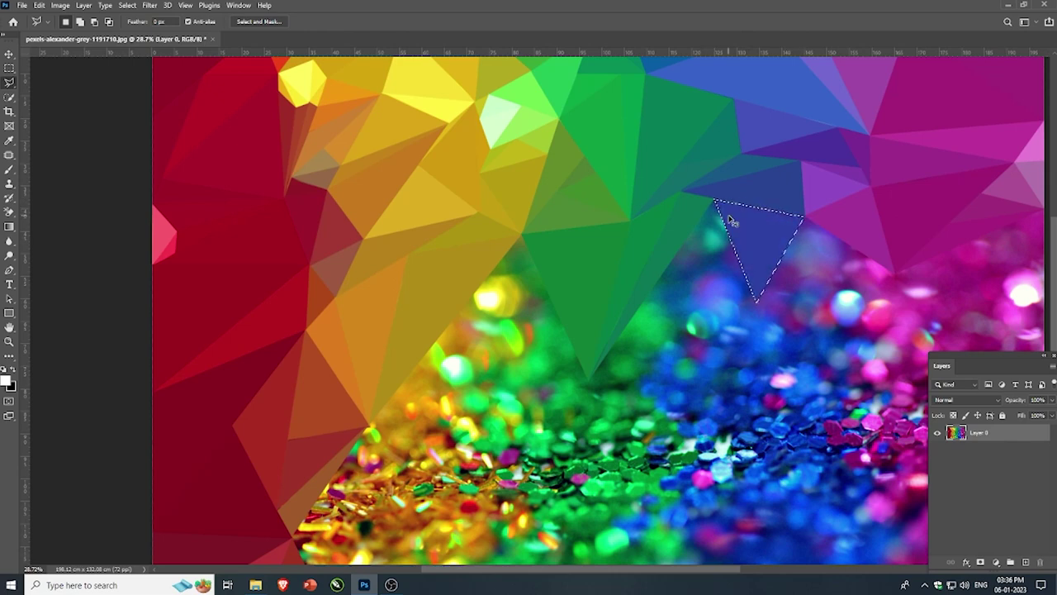
pyautogui.hotkey('ctrl', 'd')
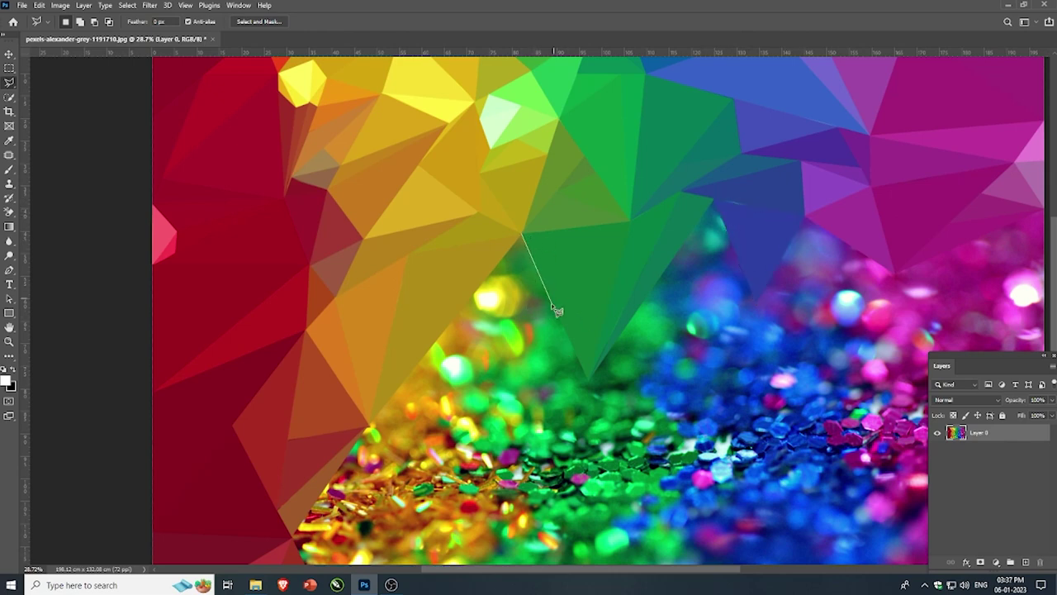
pyautogui.click(557, 310)
pyautogui.click(520, 240)
pyautogui.hotkey('ctrl', 'f')
pyautogui.hotkey('ctrl', 'd')
# - Flatten a yellow-green triangle under the yellow facets
pyautogui.click(494, 270)
pyautogui.click(558, 309)
pyautogui.click(494, 270)
pyautogui.hotkey('ctrl', 'f')
pyautogui.hotkey('ctrl', 'd')
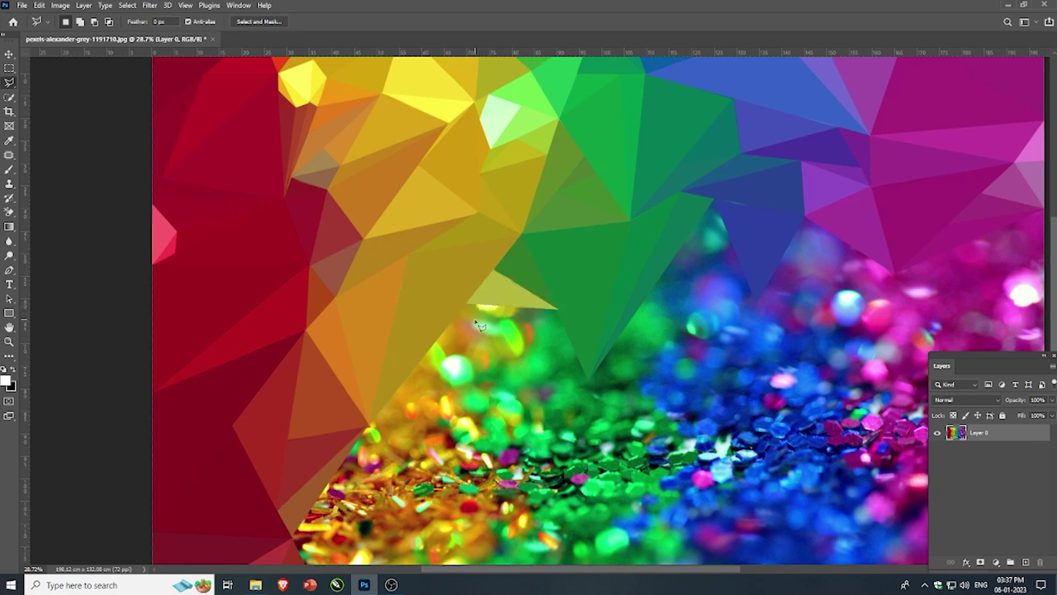
# - Flatten a green triangle along the yellow-green edge and outline a sliver along the orange edge
pyautogui.click(467, 306)
pyautogui.click(559, 310)
pyautogui.click(587, 381)
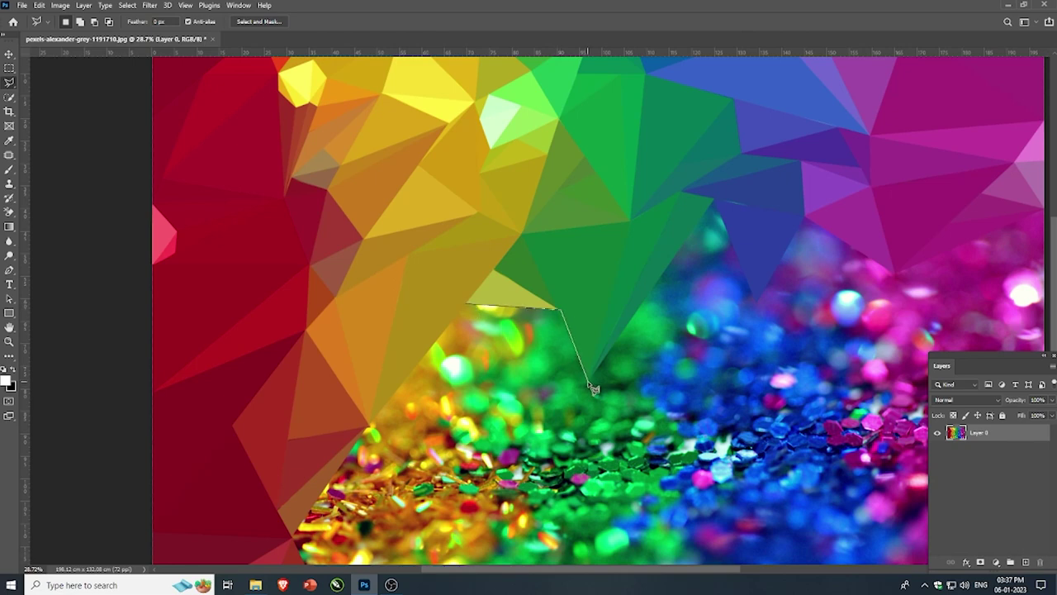
pyautogui.click(467, 306)
pyautogui.hotkey('ctrl', 'f')
pyautogui.hotkey('ctrl', 'd')
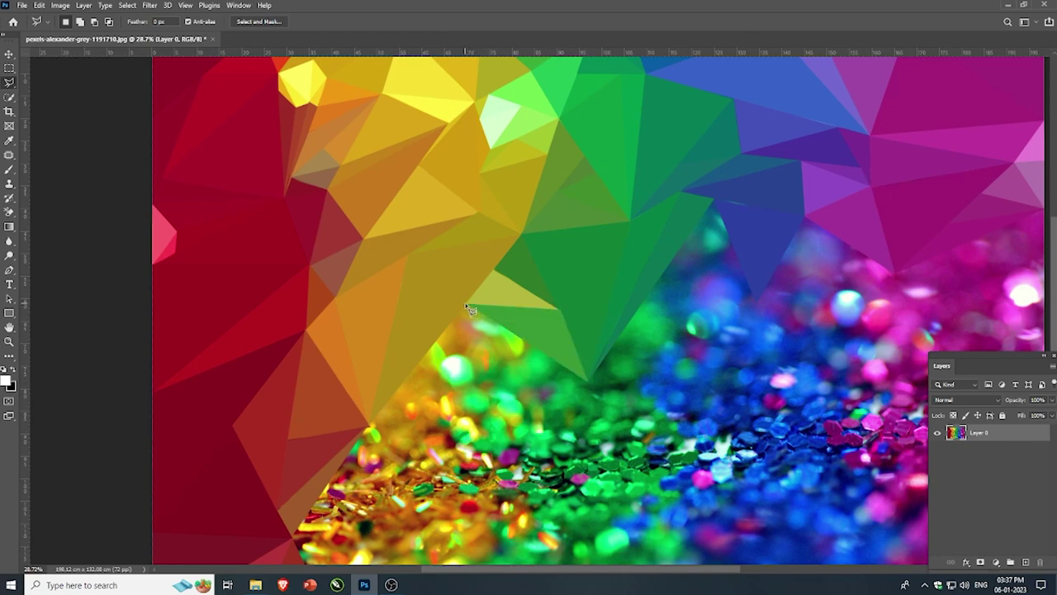
pyautogui.click(467, 306)
pyautogui.click(370, 423)
pyautogui.click(467, 305)
# - Fill a triangle over the yellow glitter with flat yellow-orange
pyautogui.scroll(-1, 438, 355)
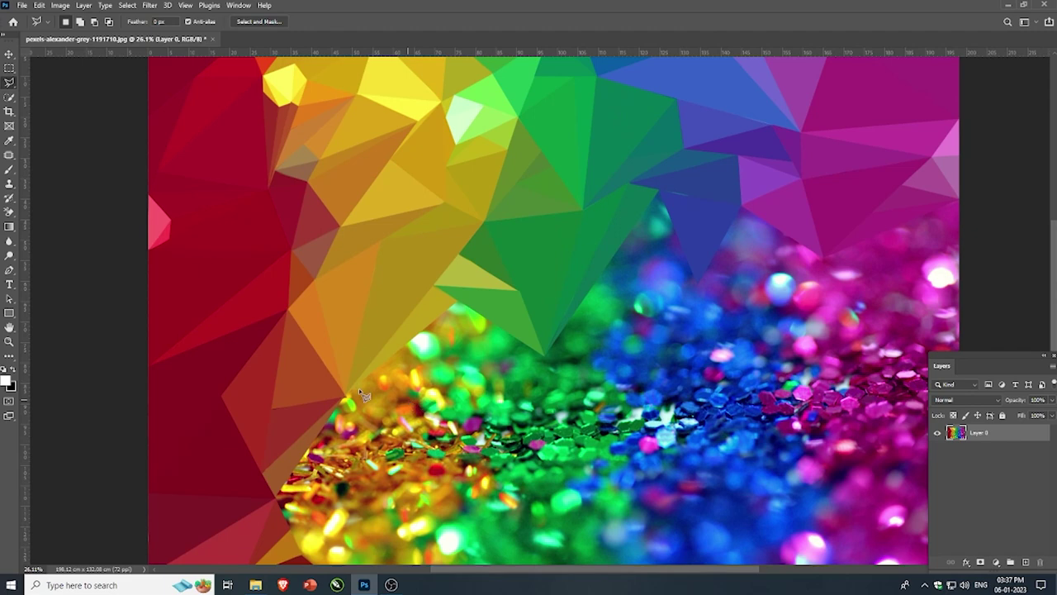
pyautogui.scroll(2, 360, 393)
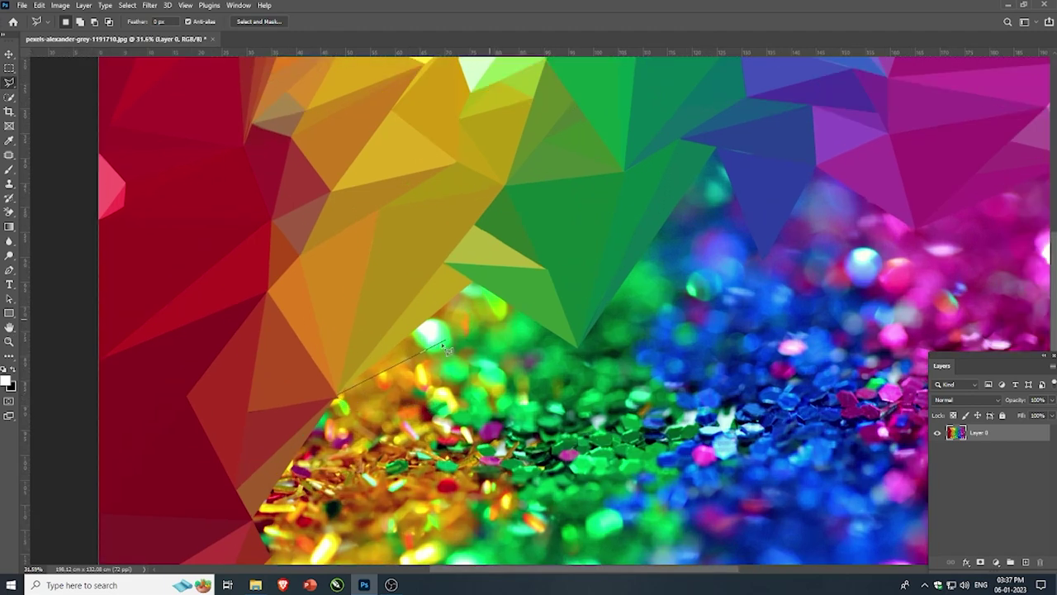
pyautogui.click(340, 400)
pyautogui.click(379, 438)
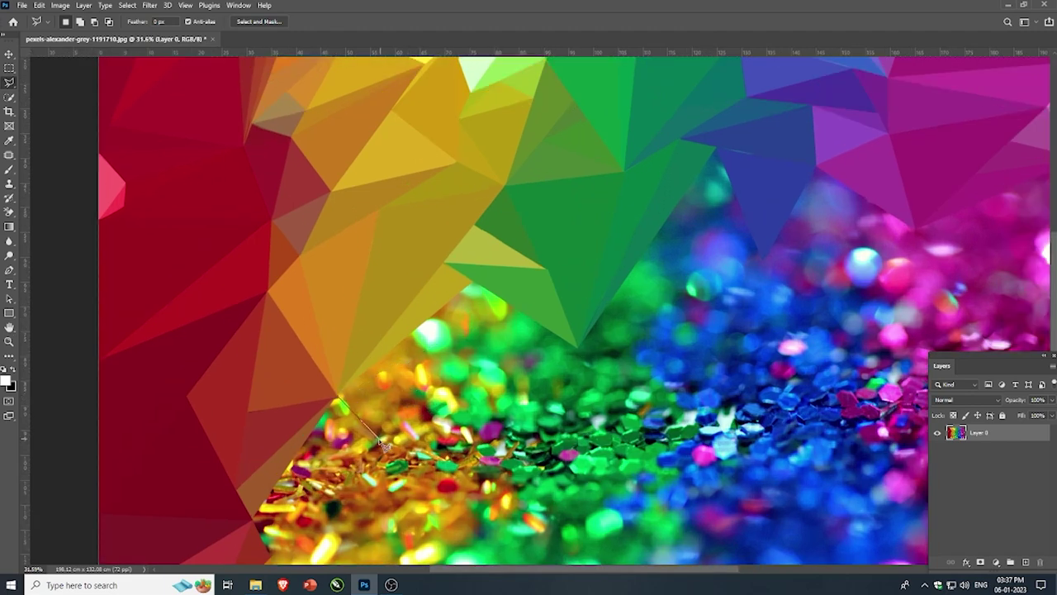
pyautogui.click(410, 337)
pyautogui.click(339, 399)
pyautogui.hotkey('ctrl', 'f')
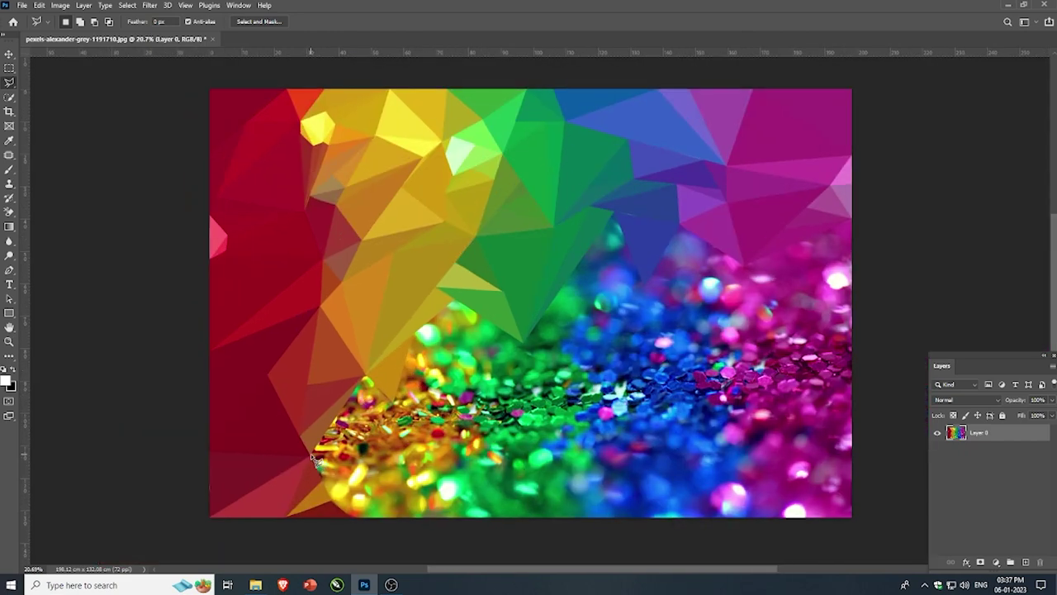
# - Fill a lower-left triangle with the surrounding orange
pyautogui.click(311, 455)
pyautogui.hotkey('ctrl', '+')
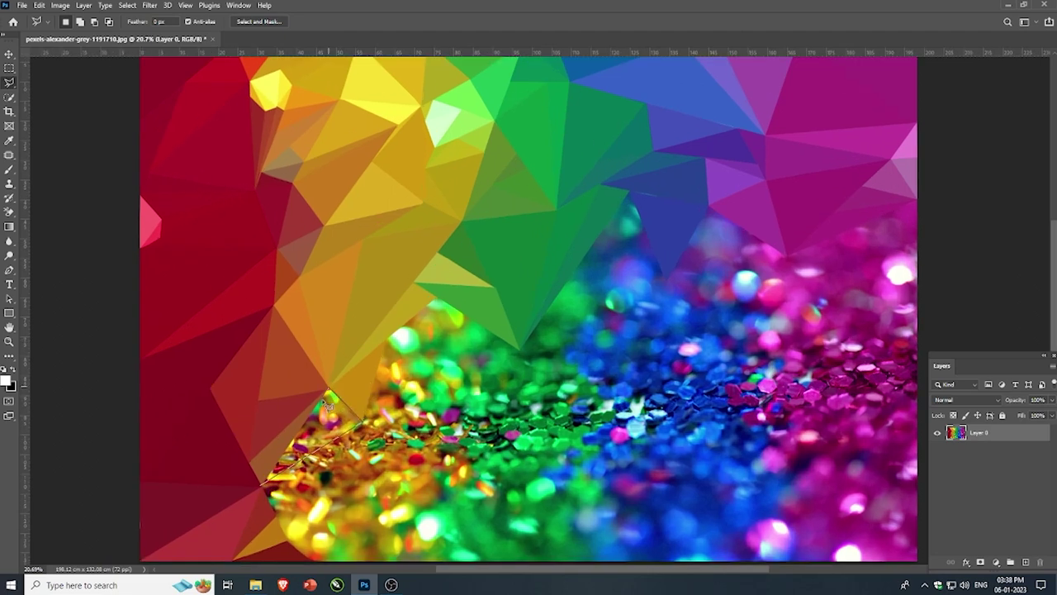
pyautogui.click(328, 397)
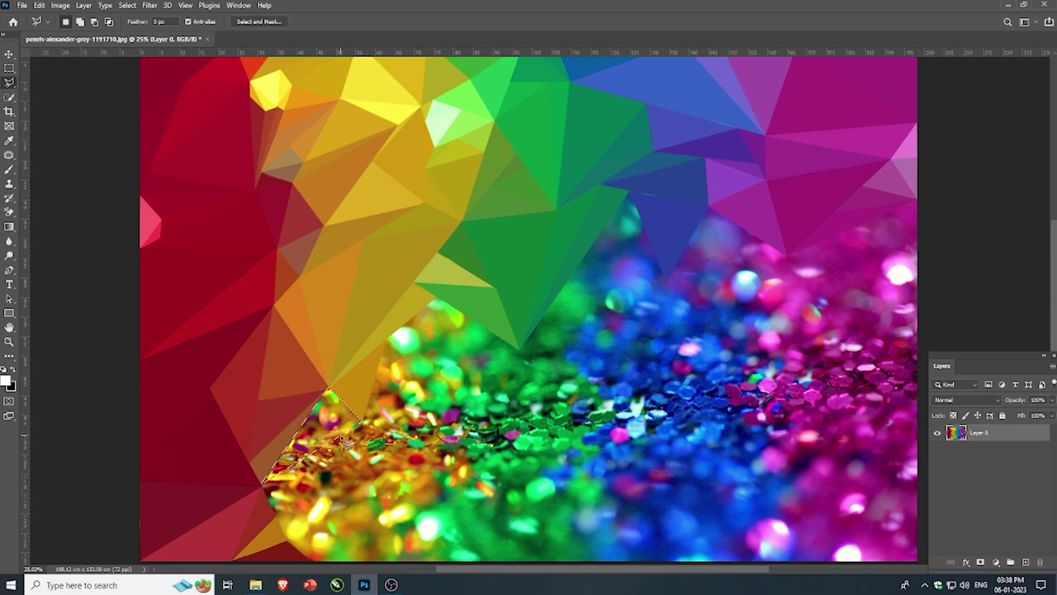
pyautogui.scroll(-1, 380, 407)
pyautogui.scroll(1, 333, 456)
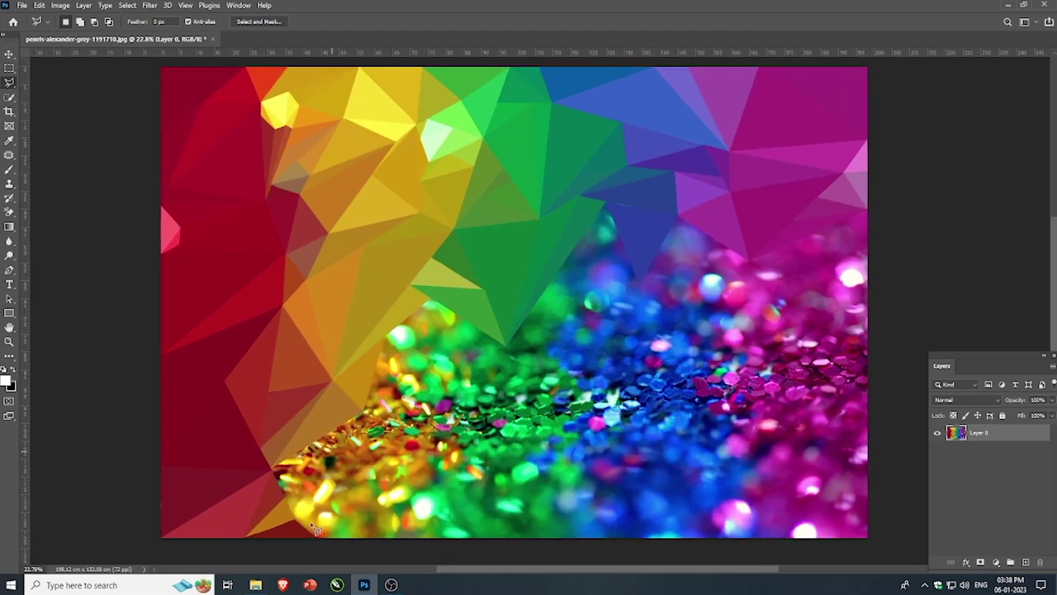
pyautogui.click(298, 520)
pyautogui.click(273, 467)
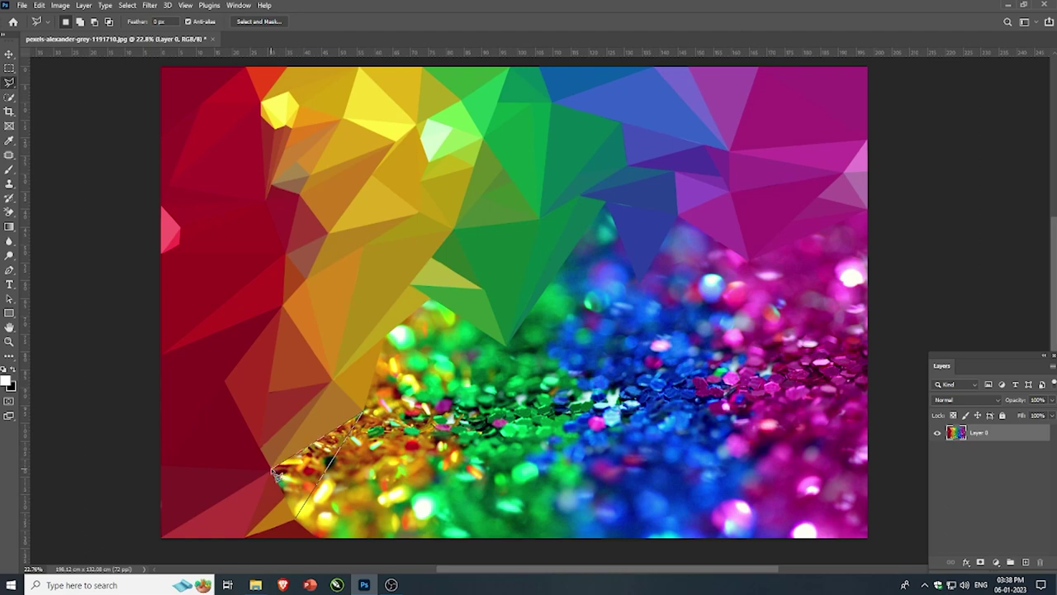
pyautogui.click(299, 522)
pyautogui.press('Delete')
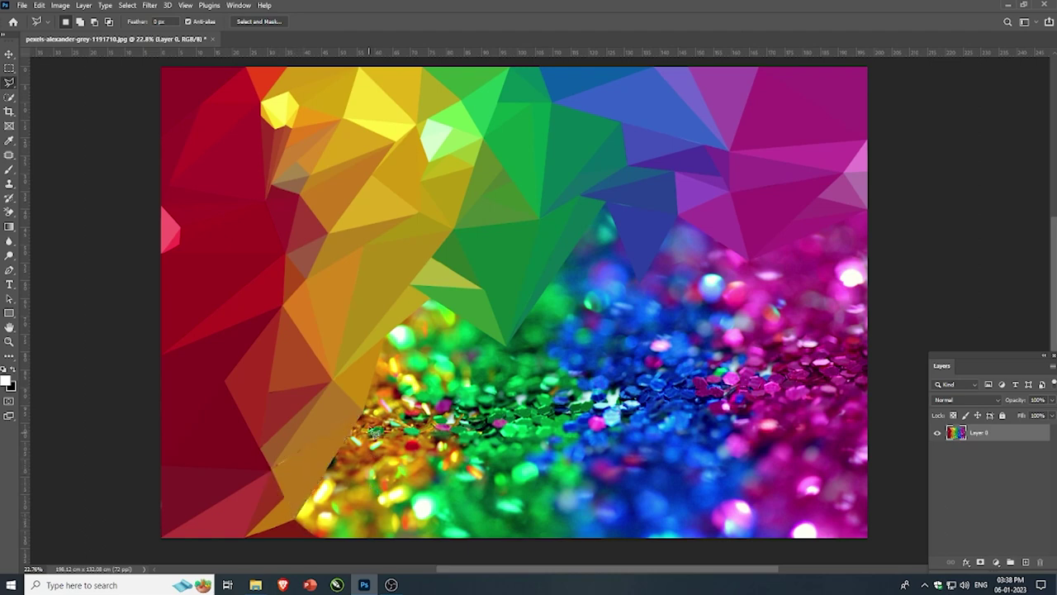
# - Fill the next triangle over the glitter with flat orange
pyautogui.click(366, 416)
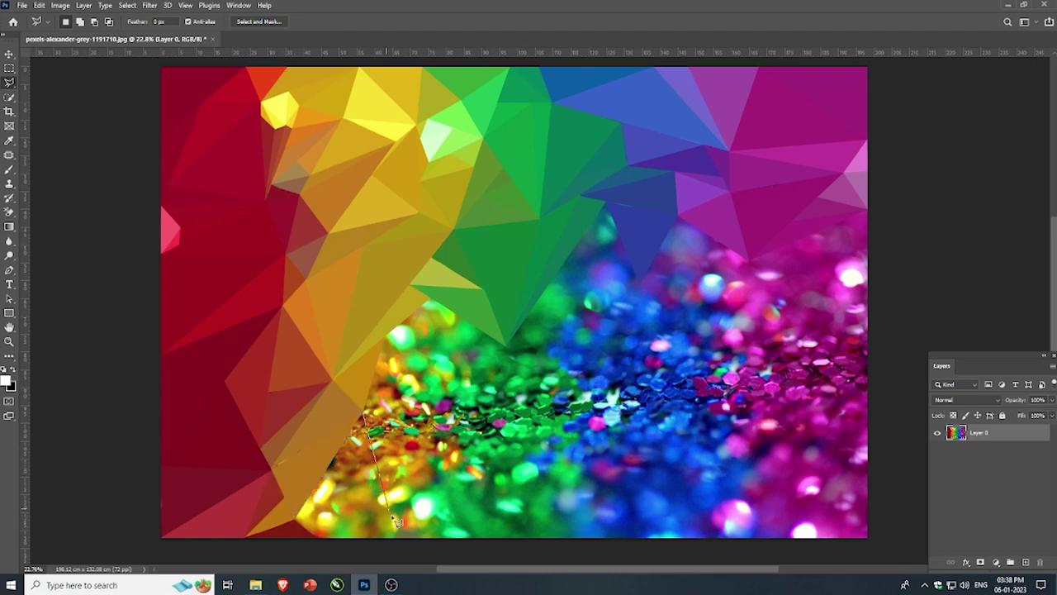
pyautogui.click(422, 453)
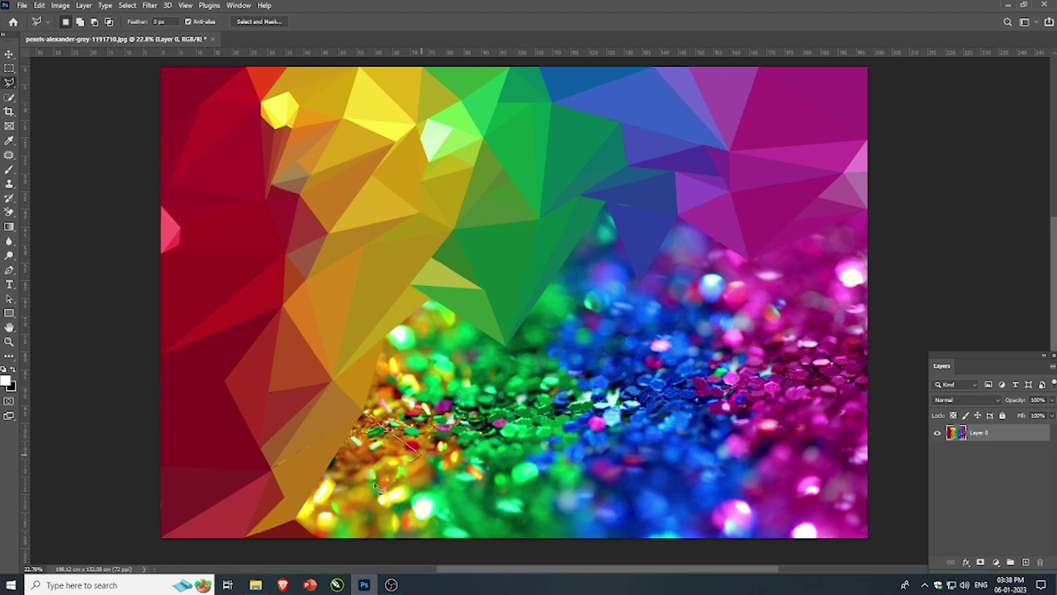
pyautogui.click(297, 522)
pyautogui.click(366, 416)
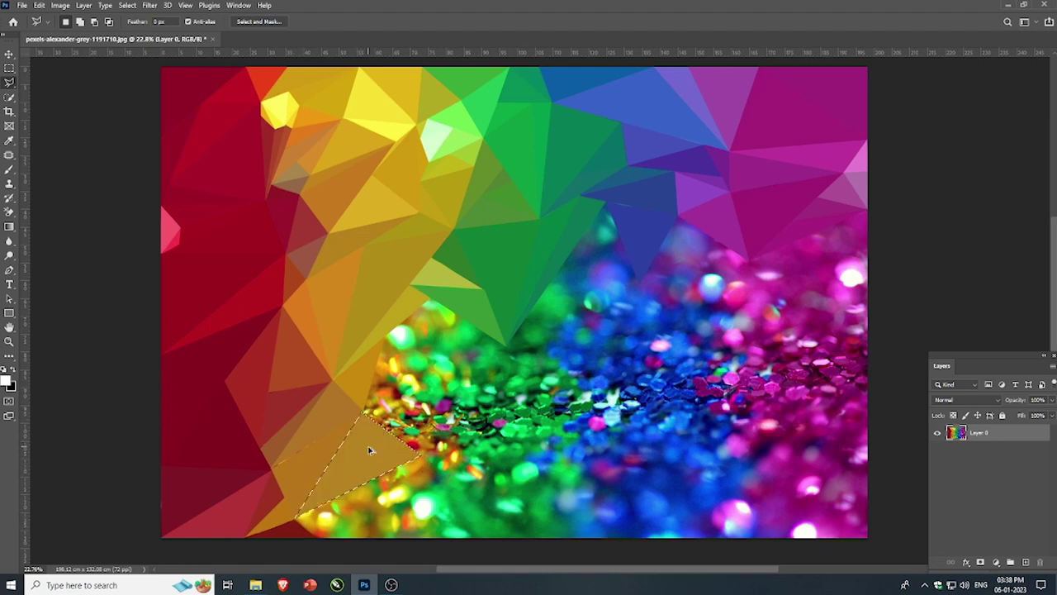
pyautogui.press('Delete')
# - Fill a triangle near the green polygons with flat green and an adjacent one with orange
pyautogui.click(387, 337)
pyautogui.click(507, 346)
pyautogui.doubleClick(430, 299)
pyautogui.press('Delete')
pyautogui.click(384, 340)
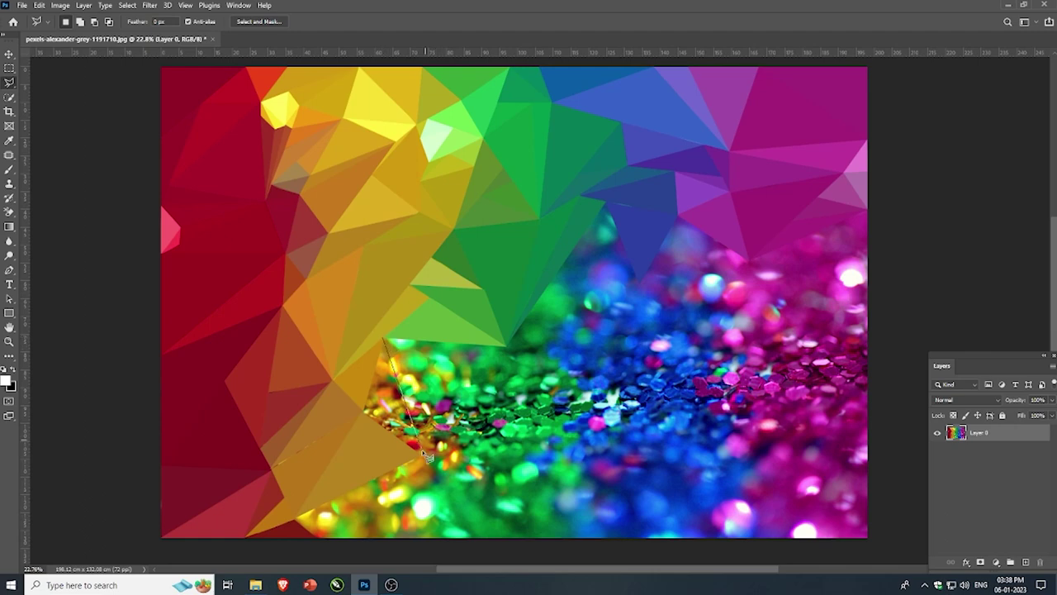
pyautogui.click(420, 450)
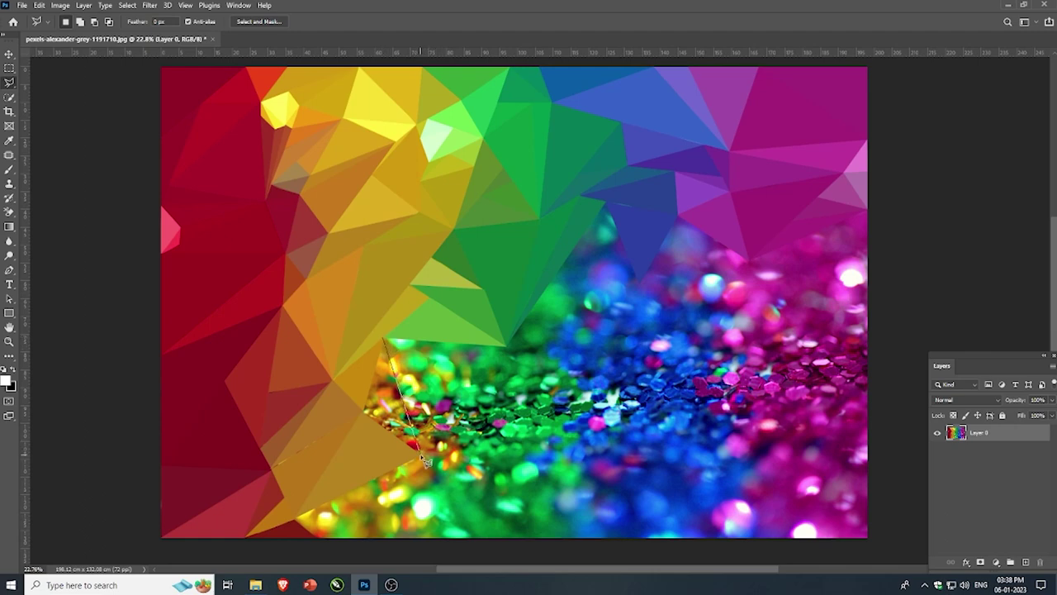
pyautogui.click(385, 340)
pyautogui.press('Delete')
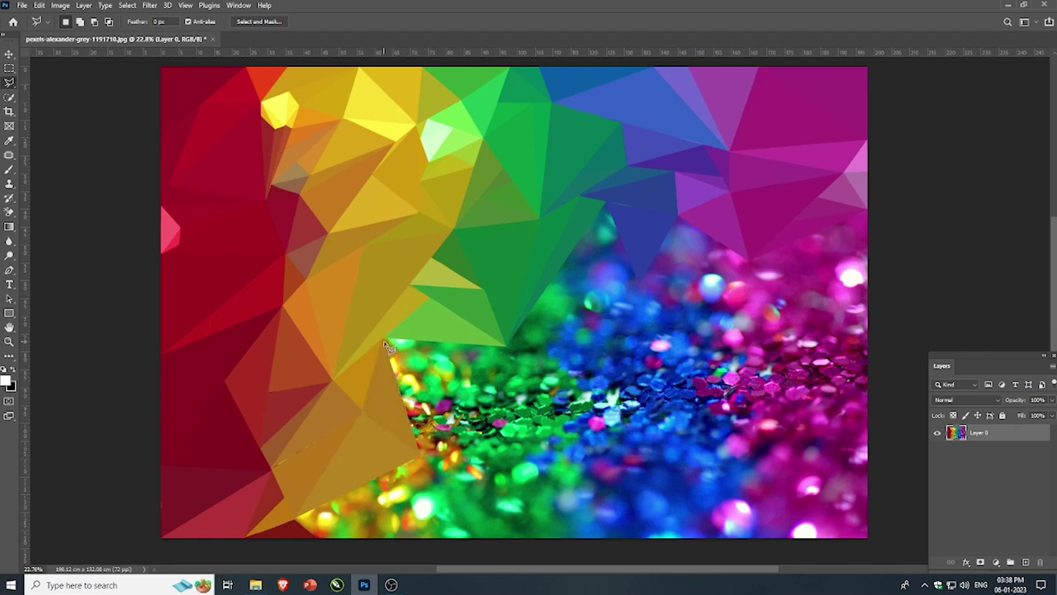
# - Fill two more triangles beside the green polygons with flat green
pyautogui.click(384, 339)
pyautogui.click(505, 346)
pyautogui.click(408, 406)
pyautogui.click(385, 340)
pyautogui.press('Delete')
pyautogui.click(506, 345)
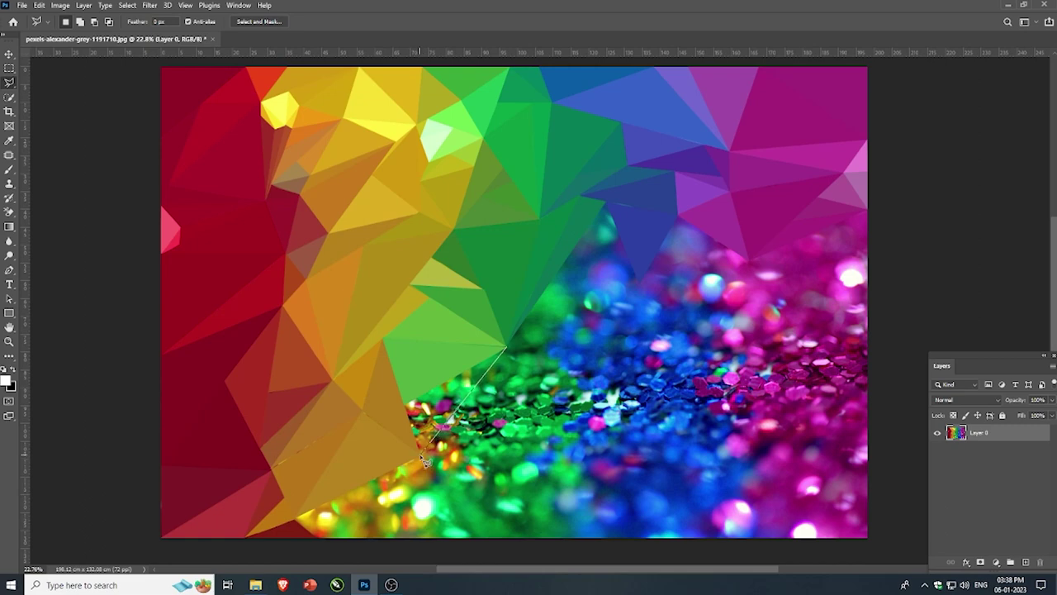
pyautogui.click(420, 454)
pyautogui.click(408, 411)
pyautogui.click(506, 346)
pyautogui.press('Delete')
# - Finish a triangle outline in the centre glitter, then clear the selection
pyautogui.scroll(-2, 507, 348)
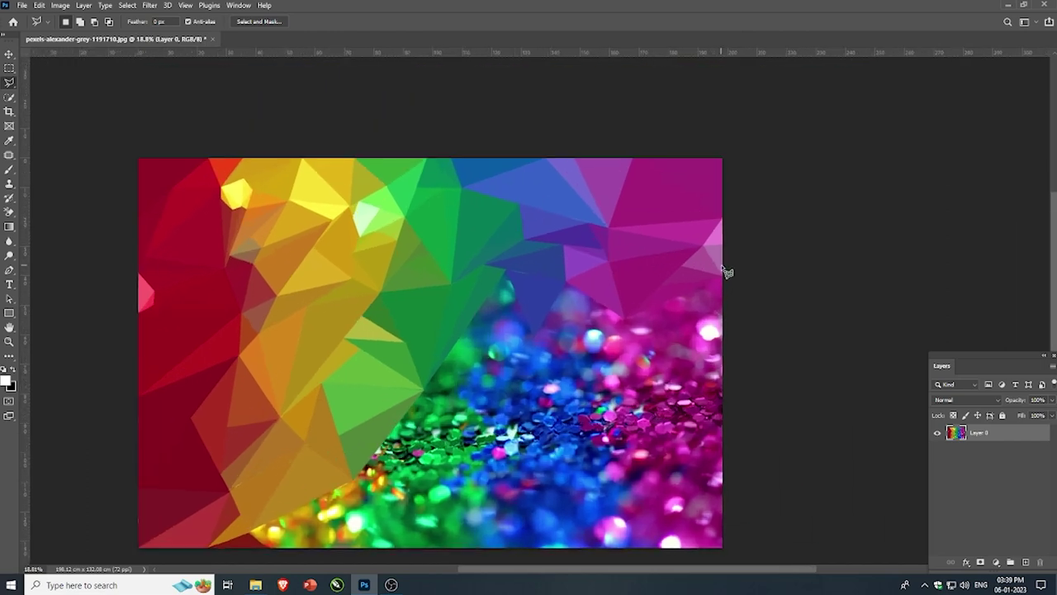
pyautogui.scroll(1, 723, 283)
pyautogui.scroll(1, 724, 283)
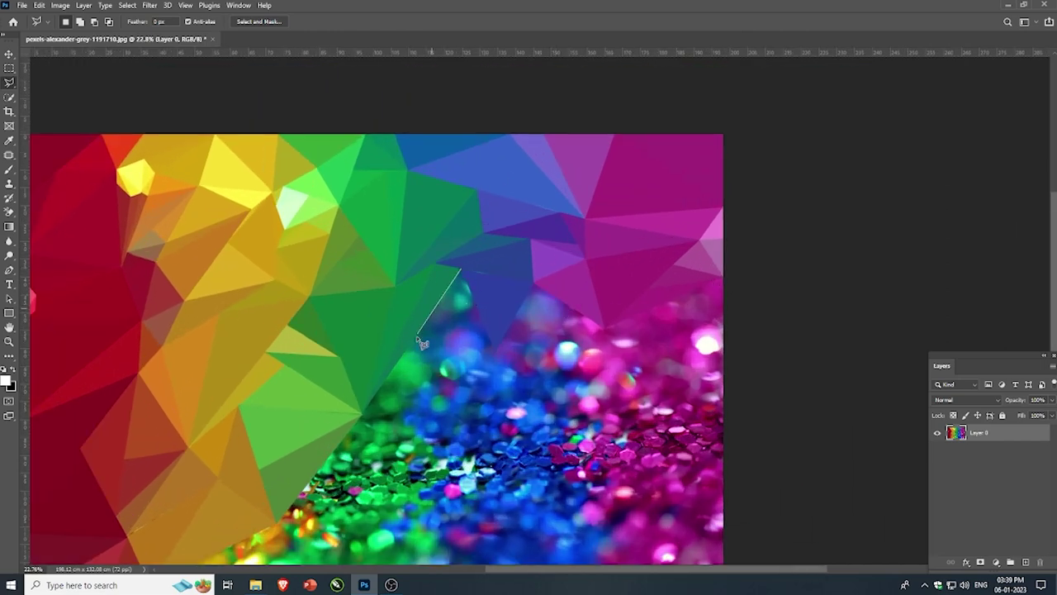
pyautogui.click(495, 350)
pyautogui.click(462, 271)
pyautogui.hotkey('ctrl', 'd')
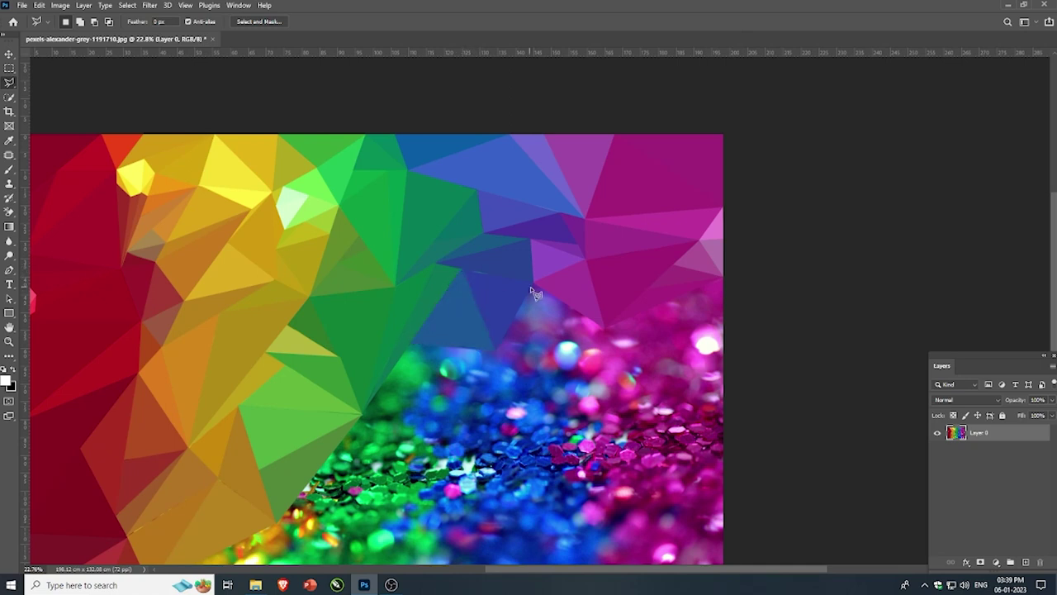
# - Outline a new triangle between the centre and the right-side glitter
pyautogui.click(532, 284)
pyautogui.click(494, 348)
pyautogui.click(605, 327)
pyautogui.click(534, 285)
pyautogui.scroll(1, 537, 378)
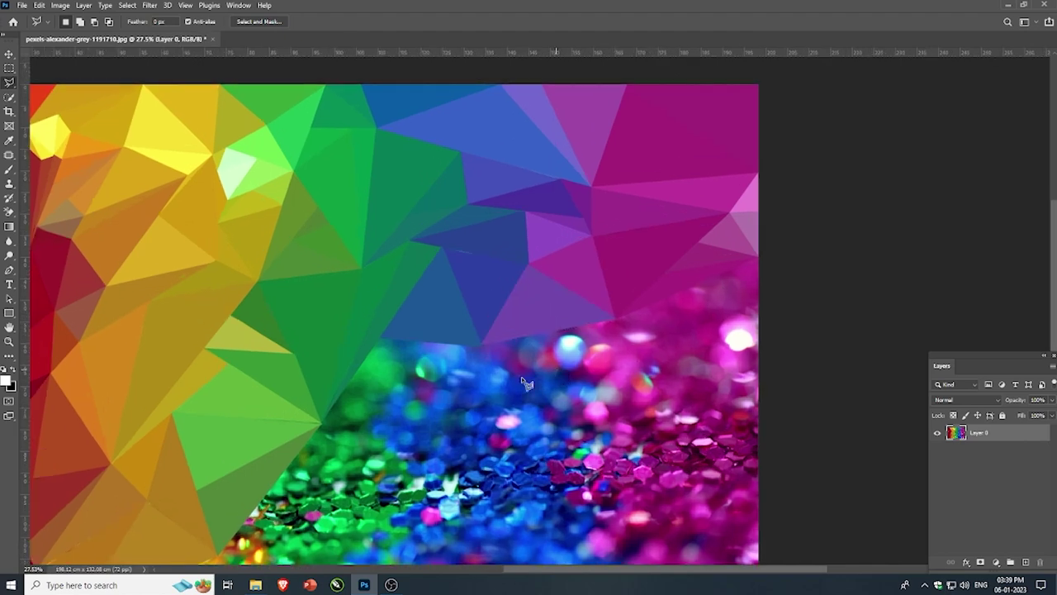
# - Content-Aware Fill a triangle over the blue glitter with flat blue, then deselect
pyautogui.click(380, 339)
pyautogui.click(449, 444)
pyautogui.click(481, 340)
pyautogui.click(382, 338)
pyautogui.hotkey('shift', 'BackSpace')
pyautogui.press('Return')
pyautogui.hotkey('ctrl', 'd')
pyautogui.scroll(-1, 472, 342)
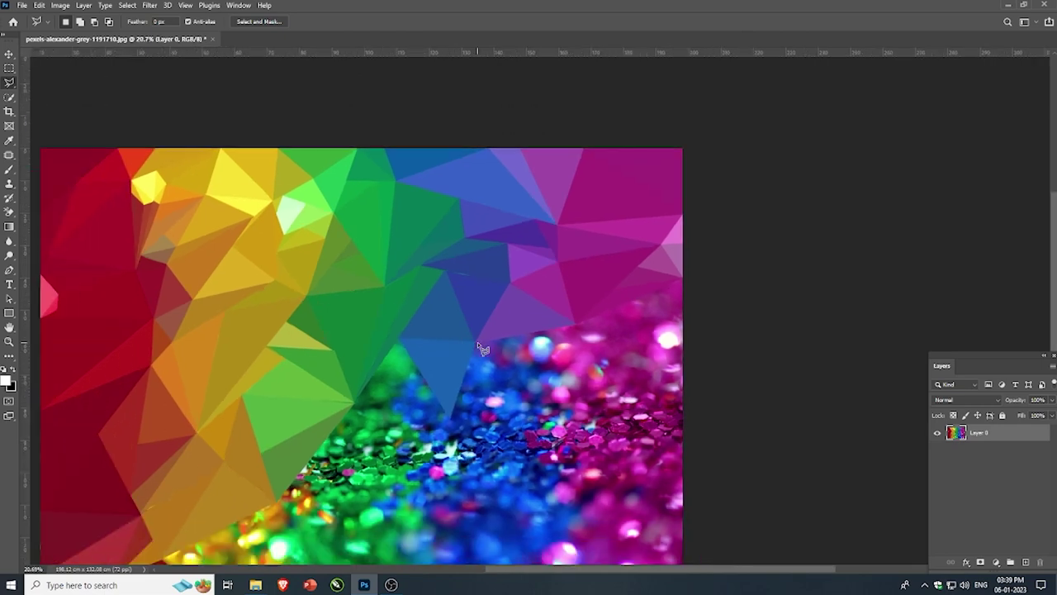
# - Fill the adjoining triangle beside the blue polygons with flat blue
pyautogui.click(474, 347)
pyautogui.click(449, 431)
pyautogui.scroll(1, 496, 380)
pyautogui.click(537, 337)
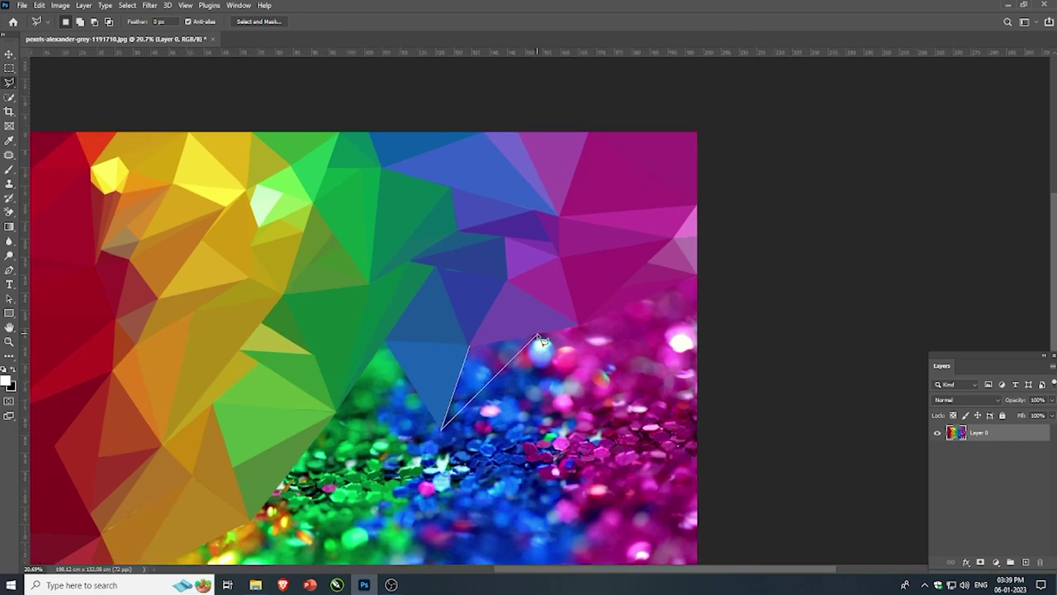
pyautogui.click(473, 344)
pyautogui.hotkey('shift', 'BackSpace')
pyautogui.press('Return')
pyautogui.hotkey('ctrl', 'd')
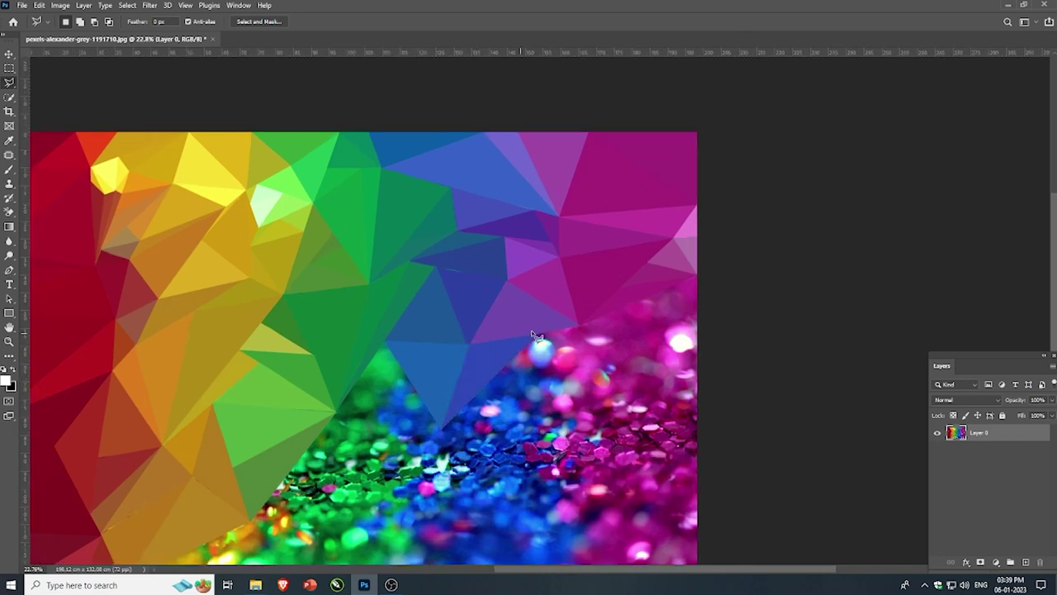
pyautogui.scroll(1, 580, 333)
# - Fill a triangle in the pink glitter, reaching the right edge, with flat magenta
pyautogui.click(580, 328)
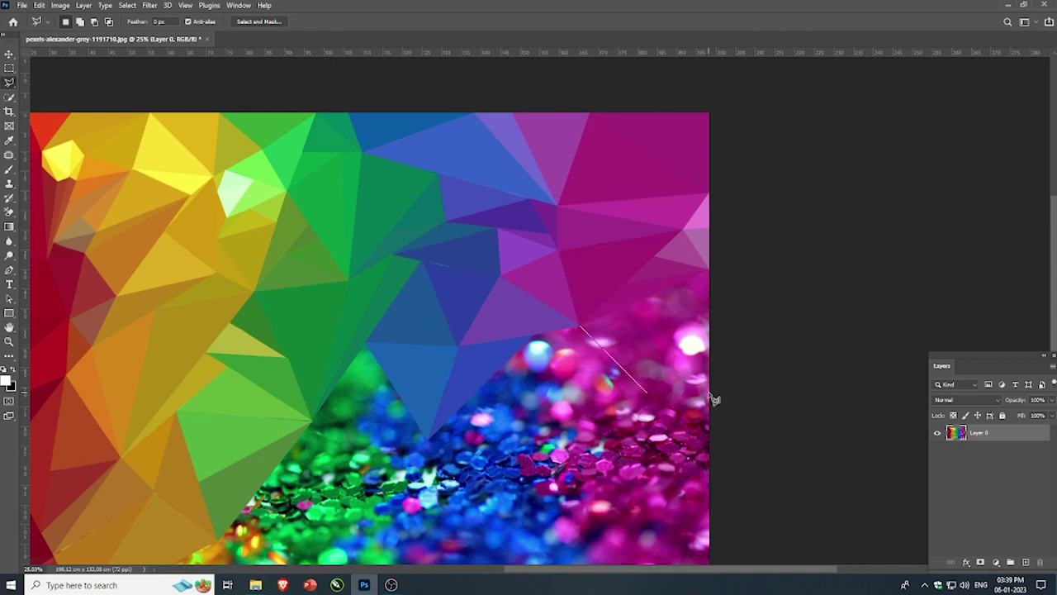
pyautogui.click(709, 421)
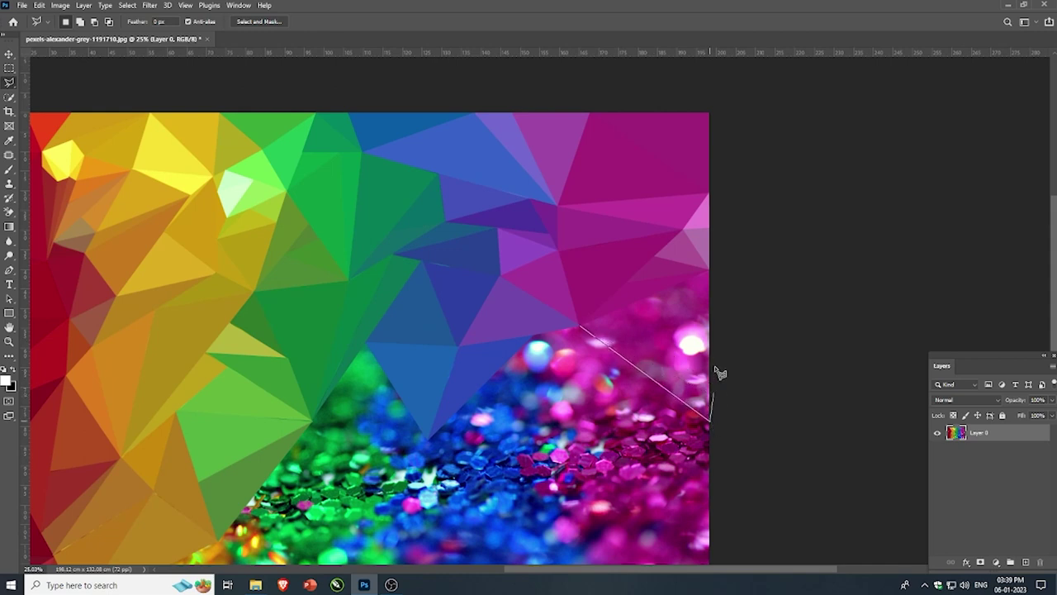
pyautogui.click(710, 271)
pyautogui.click(581, 328)
pyautogui.press('Delete')
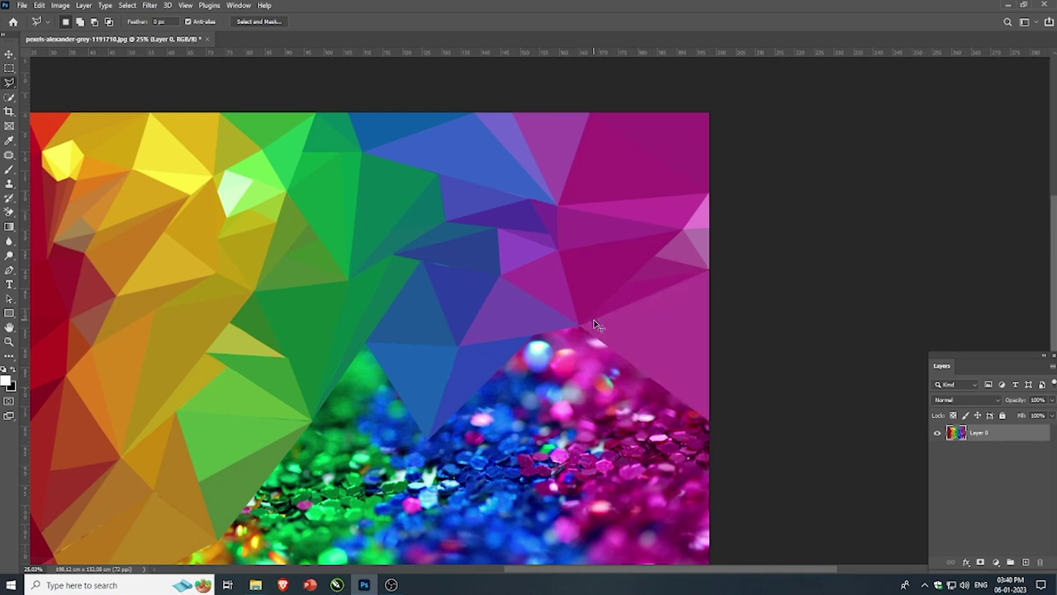
# - Fill a small triangle at the green-blue boundary with flat green
pyautogui.scroll(1, 380, 399)
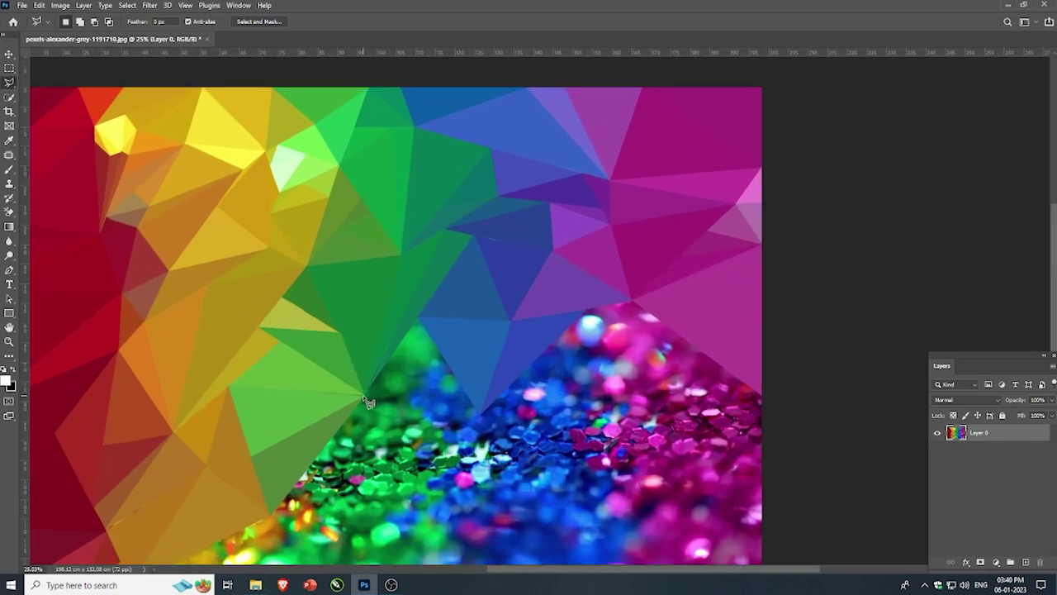
pyautogui.click(364, 396)
pyautogui.click(421, 320)
pyautogui.click(365, 395)
pyautogui.press('Delete')
# - Fill a thin sliver at the right edge to remove the stray pink, then deselect
pyautogui.scroll(-2, 417, 384)
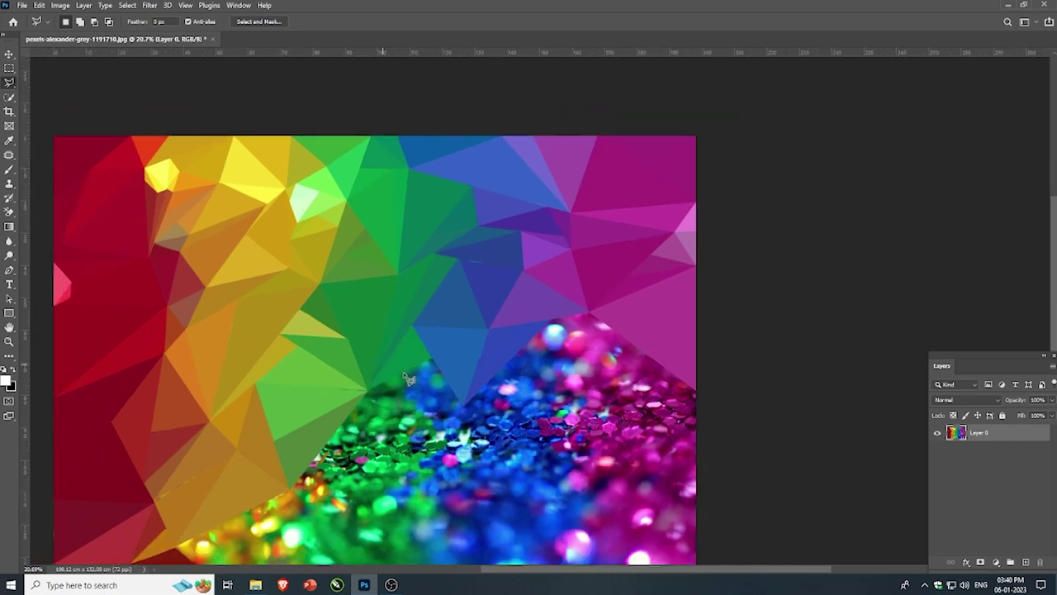
pyautogui.scroll(1, 537, 363)
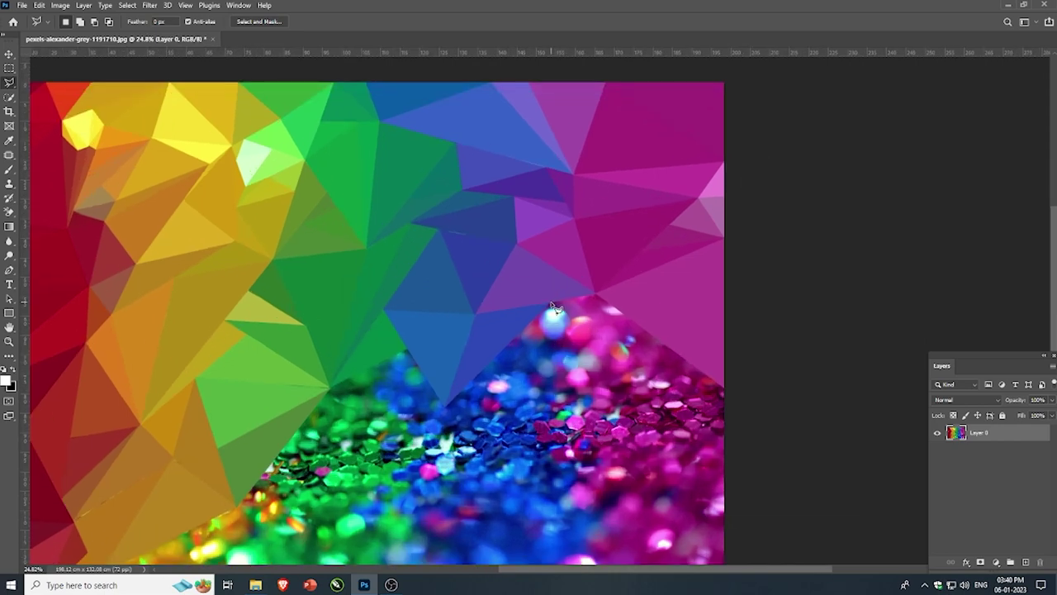
pyautogui.click(551, 304)
pyautogui.click(725, 387)
pyautogui.click(595, 293)
pyautogui.click(552, 303)
pyautogui.press('Delete')
pyautogui.hotkey('ctrl', 'd')
# - Outline trial triangles in the blue area and from the green tip, deselecting each
pyautogui.scroll(-2, 570, 330)
pyautogui.scroll(2, 570, 330)
pyautogui.scroll(1, 570, 330)
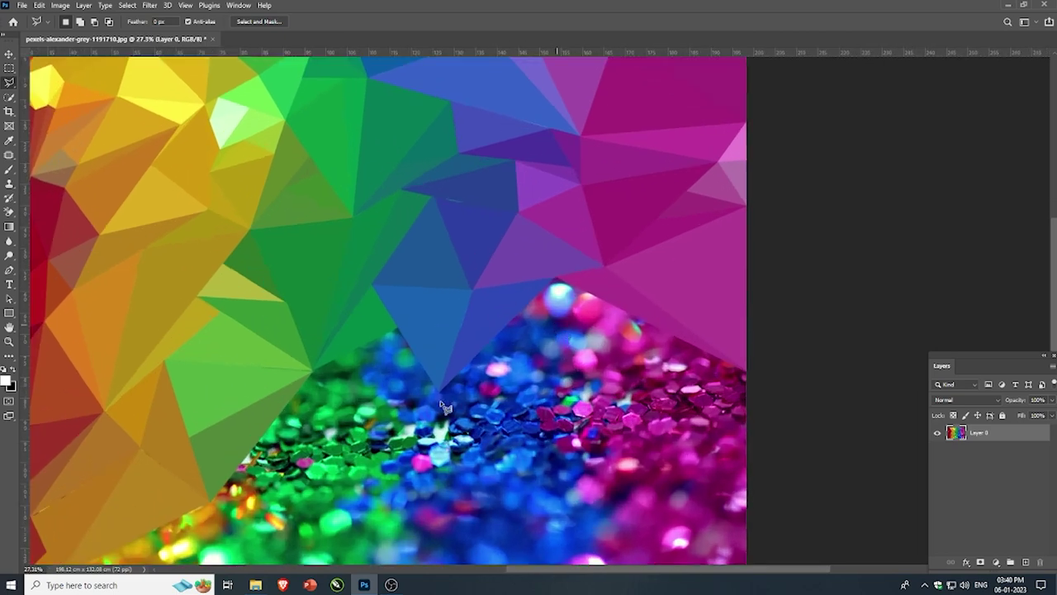
pyautogui.click(438, 392)
pyautogui.click(350, 356)
pyautogui.click(440, 395)
pyautogui.hotkey('ctrl', 'd')
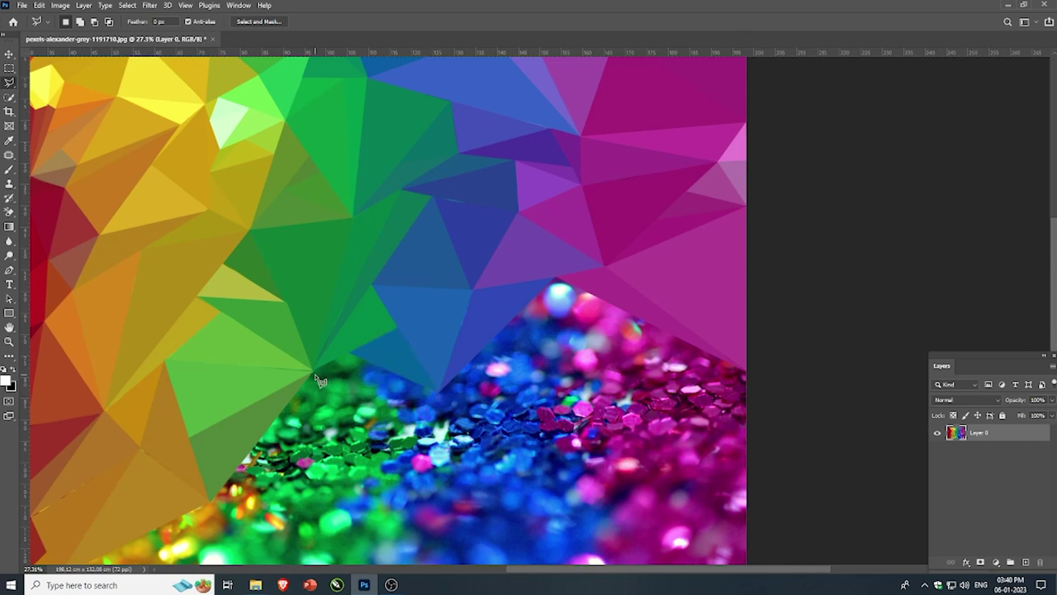
pyautogui.click(349, 353)
pyautogui.click(323, 521)
pyautogui.click(312, 370)
pyautogui.hotkey('ctrl', 'd')
# - Flatten a triangle over the green glitter to its average green with Ctrl+F
pyautogui.click(312, 369)
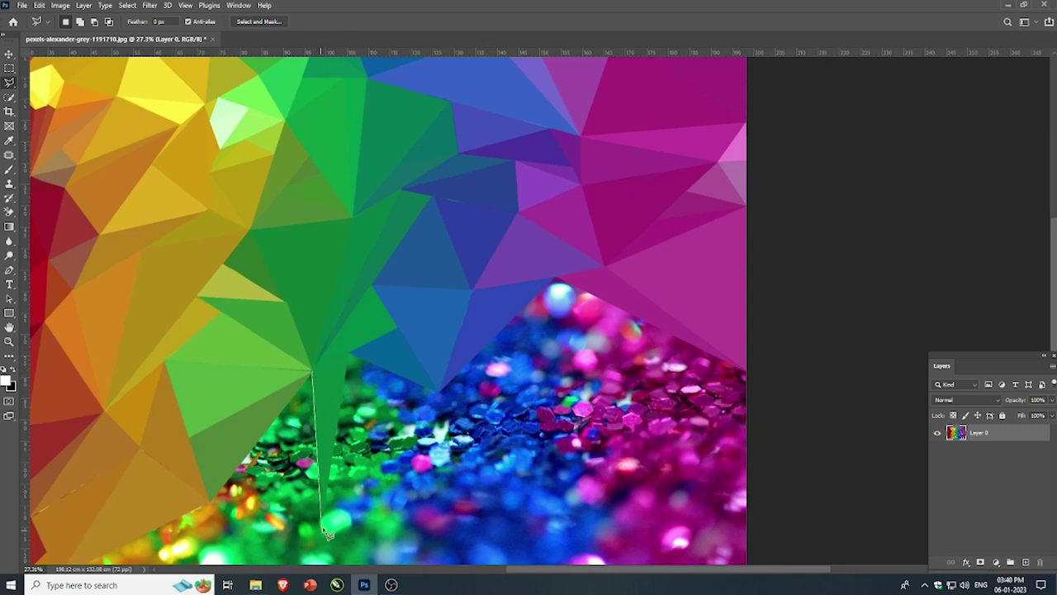
pyautogui.click(322, 515)
pyautogui.click(213, 501)
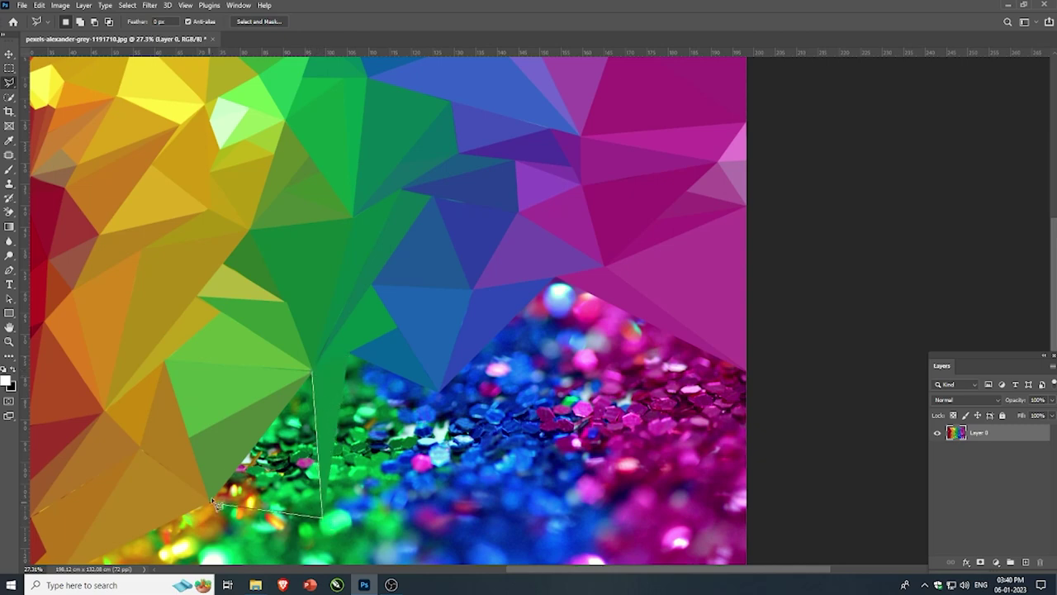
pyautogui.click(312, 370)
pyautogui.hotkey('ctrl', 'f')
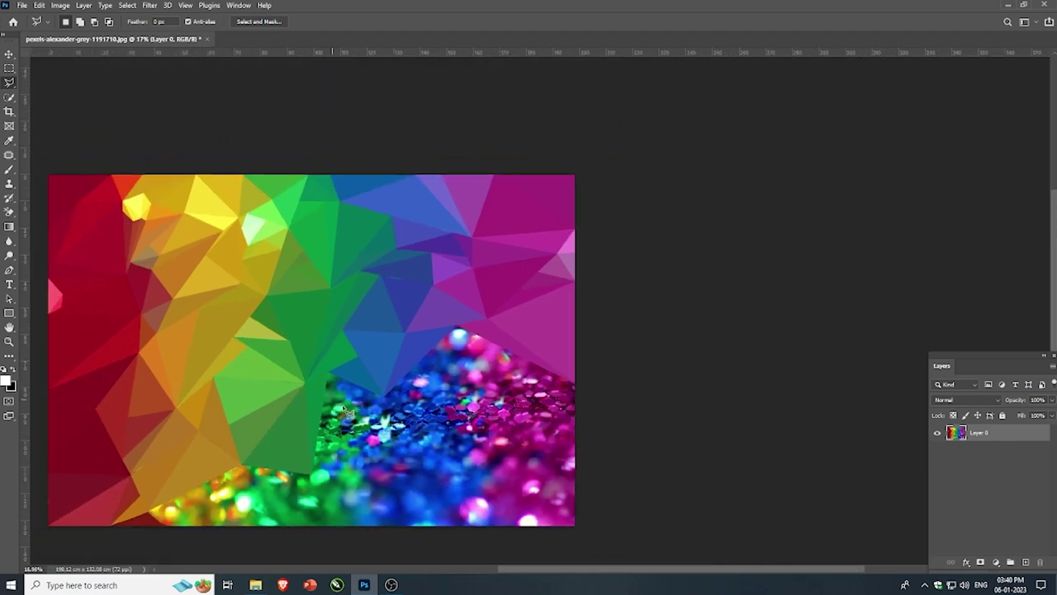
pyautogui.scroll(-2, 346, 482)
pyautogui.scroll(1, 352, 438)
# - Average a second triangle over the glitter to flat green, then deselect
pyautogui.click(323, 342)
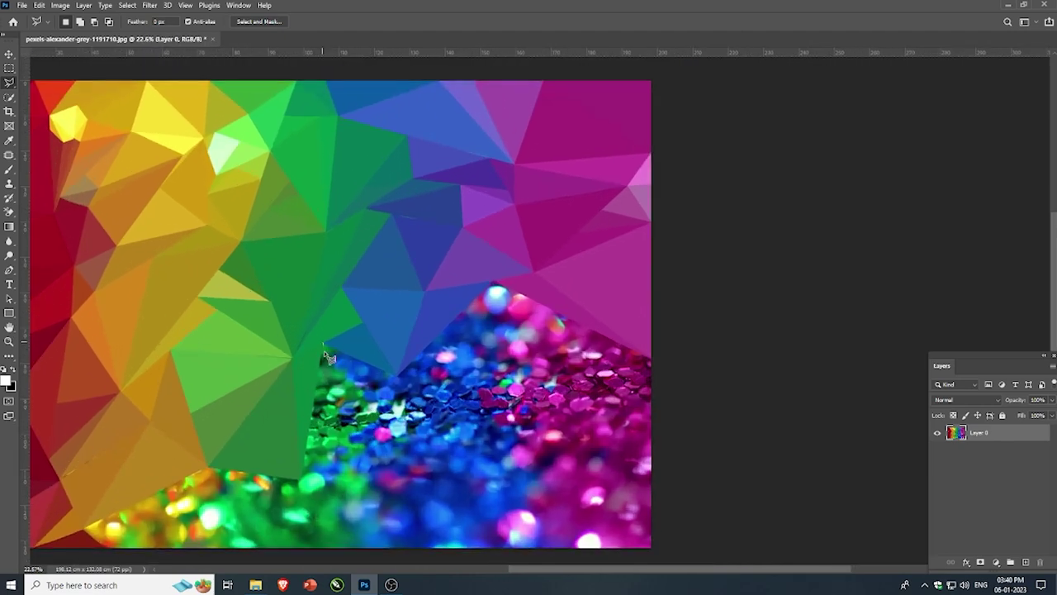
pyautogui.click(378, 410)
pyautogui.click(300, 479)
pyautogui.click(323, 342)
pyautogui.hotkey('ctrl', 'f')
pyautogui.hotkey('ctrl', 'd')
pyautogui.scroll(-2, 330, 380)
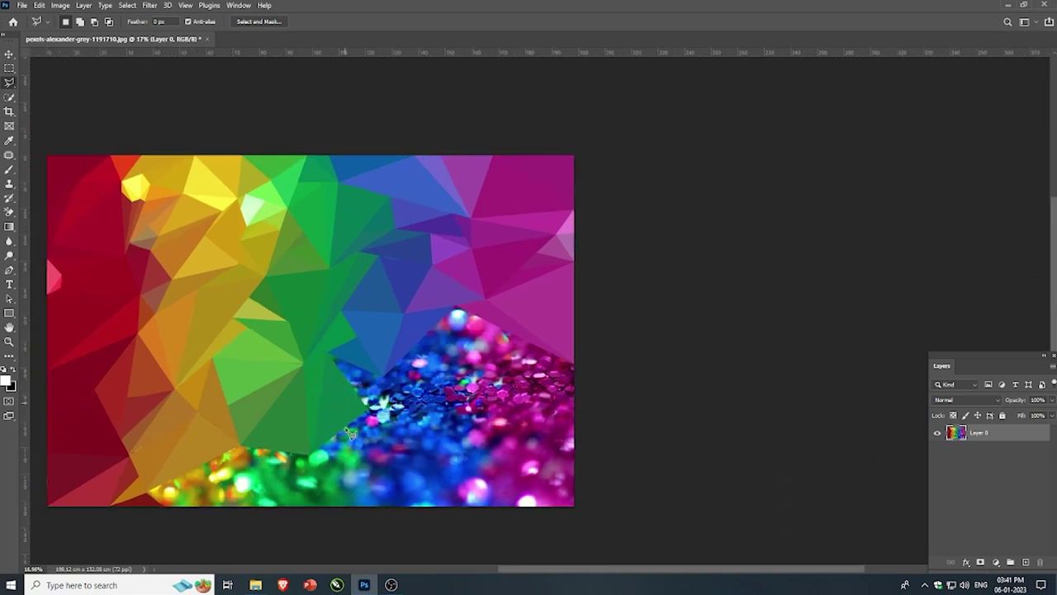
pyautogui.scroll(1, 332, 353)
# - Outline a triangle below the green area, then drop the selection
pyautogui.click(327, 333)
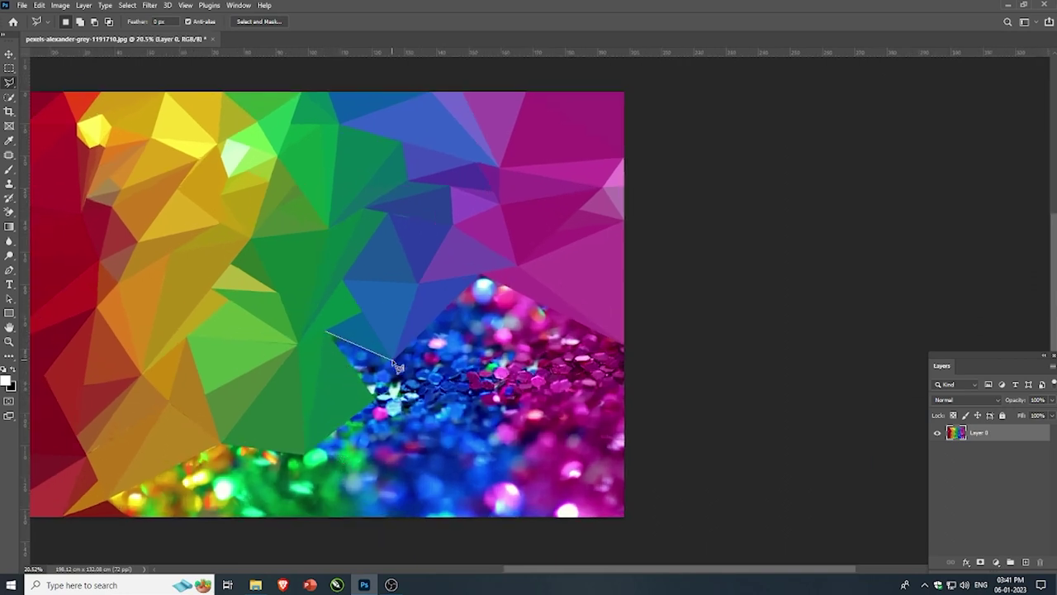
pyautogui.click(391, 361)
pyautogui.click(375, 400)
pyautogui.click(328, 333)
pyautogui.hotkey('ctrl', 'd')
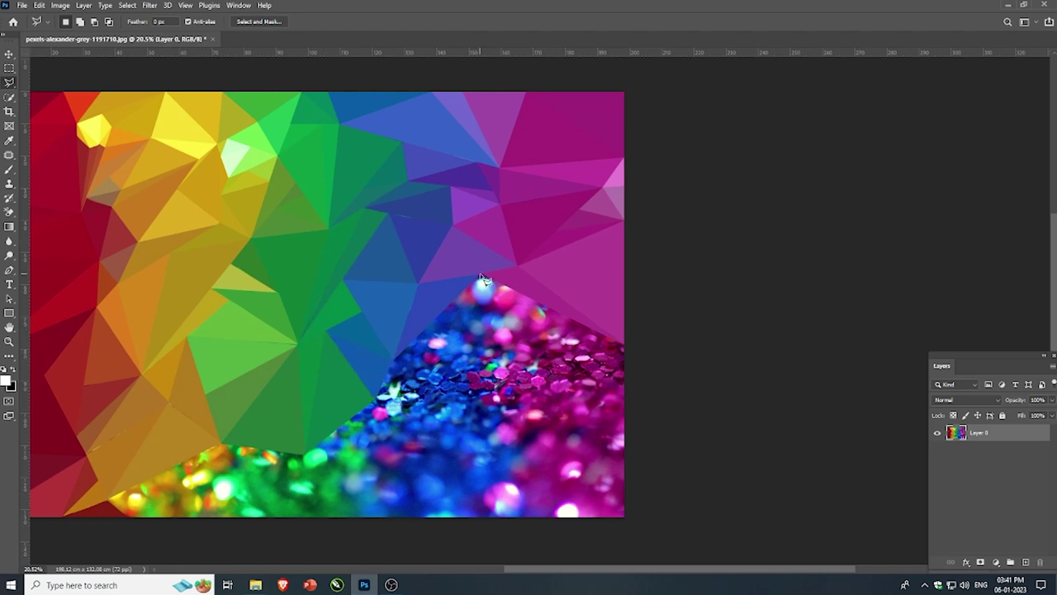
# - Begin a triangle at the blue glitter edge, then abandon it
pyautogui.click(481, 275)
pyautogui.click(624, 343)
pyautogui.click(482, 276)
pyautogui.hotkey('ctrl', '-')
pyautogui.scroll(2, 458, 326)
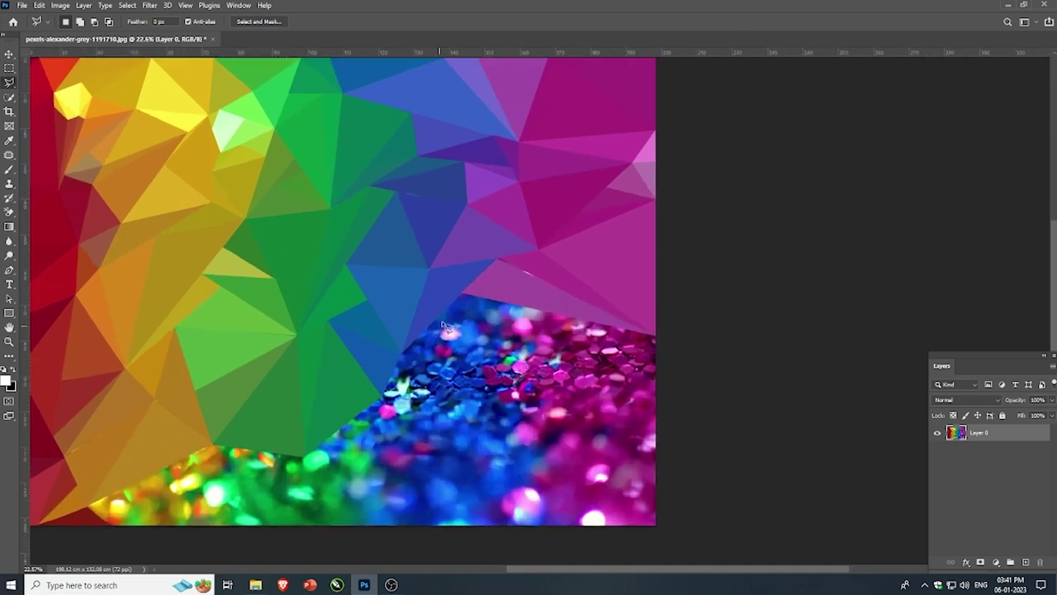
# - Flatten a triangle over the blue glitter to its average colour
pyautogui.click(405, 355)
pyautogui.click(523, 307)
pyautogui.click(407, 354)
pyautogui.hotkey('shift', 'Delete')
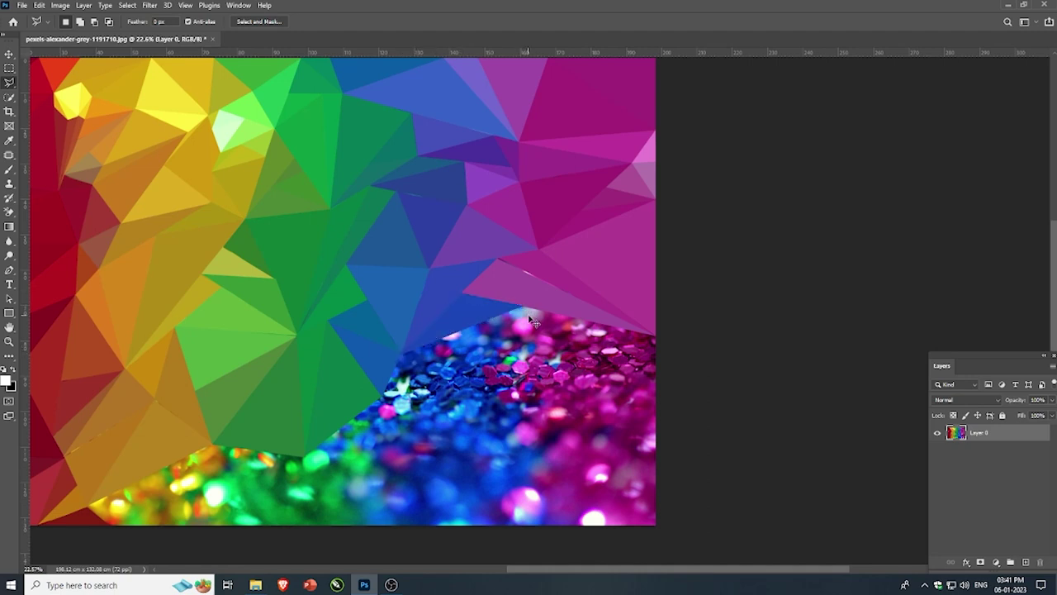
pyautogui.scroll(-1, 448, 366)
pyautogui.scroll(-1, 449, 366)
pyautogui.scroll(1, 448, 366)
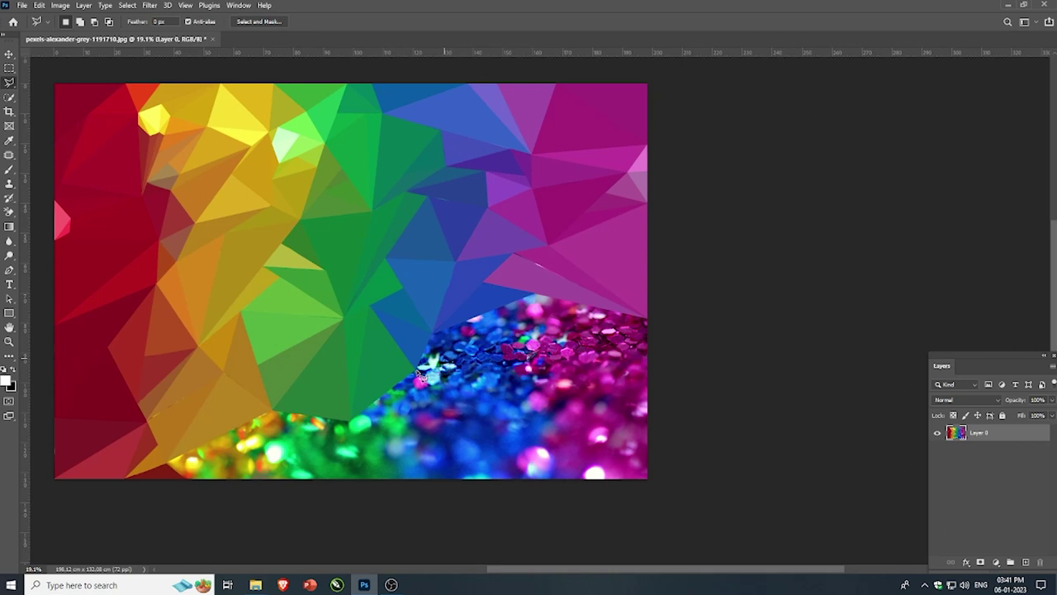
pyautogui.scroll(1, 419, 376)
# - Flatten triangles reaching down into the lower blue glitter to flat blue, then deselect
pyautogui.click(431, 332)
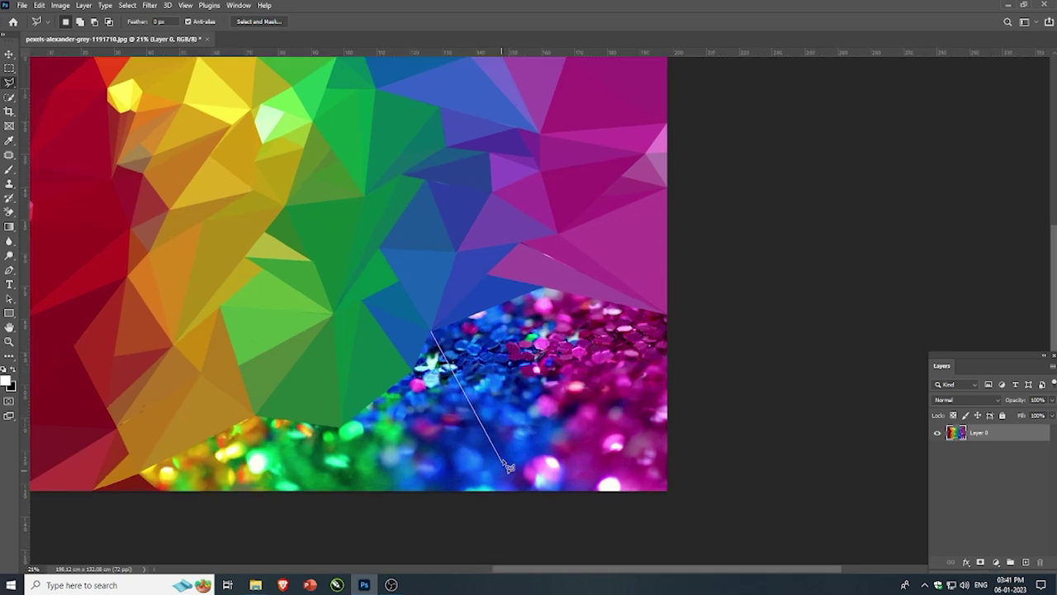
pyautogui.click(503, 452)
pyautogui.click(415, 376)
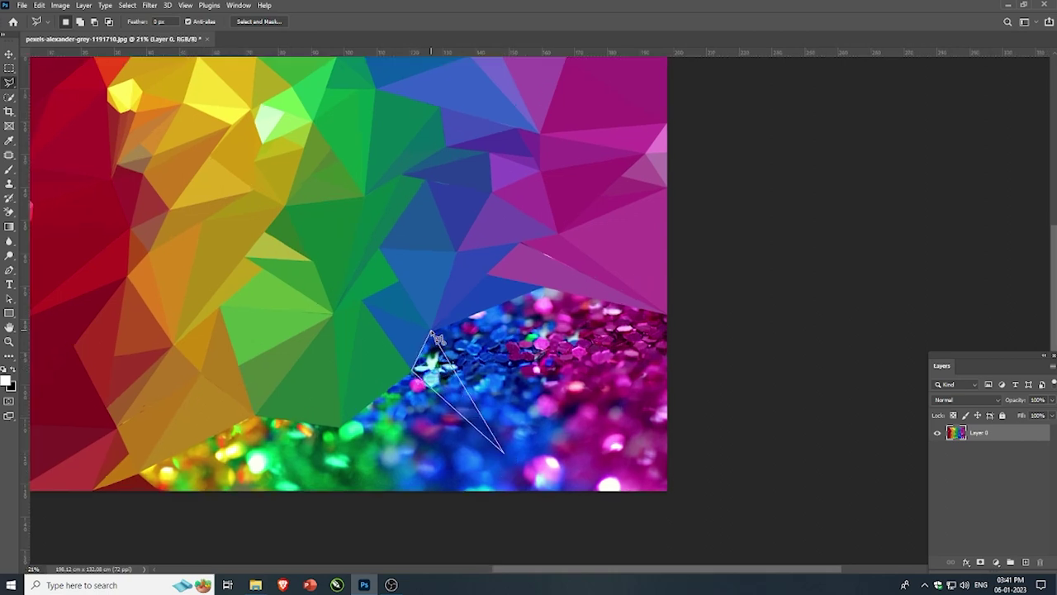
pyautogui.click(431, 334)
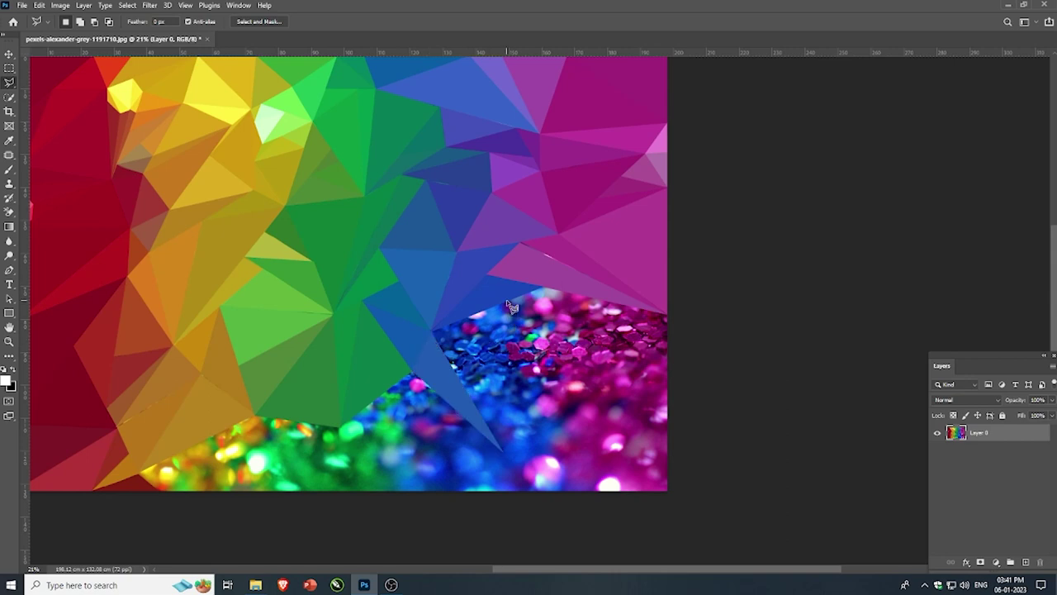
pyautogui.click(433, 335)
pyautogui.click(503, 450)
pyautogui.click(502, 307)
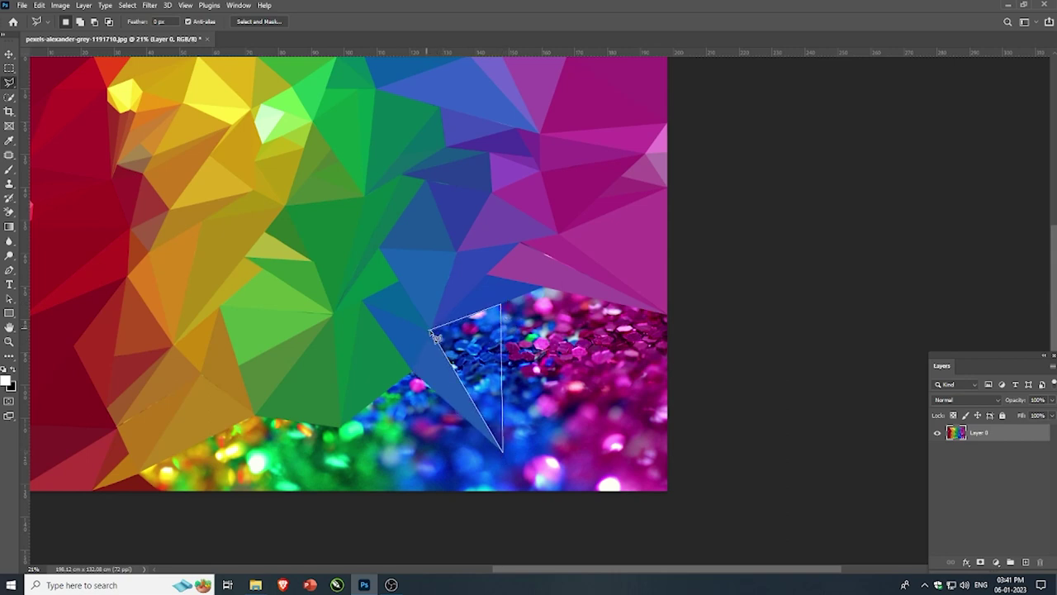
pyautogui.click(433, 334)
pyautogui.hotkey('ctrl', 'd')
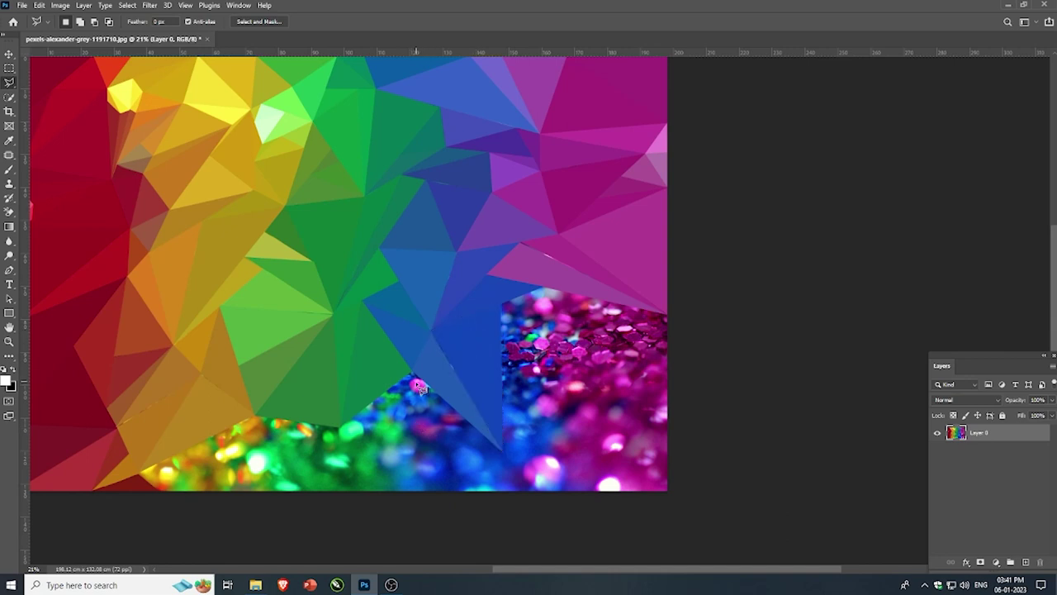
# - Fill a triangle across the lower blue glitter with its average blue
pyautogui.click(386, 391)
pyautogui.click(503, 451)
pyautogui.click(421, 382)
pyautogui.hotkey('ctrl', 'd')
# - Fill a magenta triangle toward the bottom-right corner, plus a small adjoining triangle
pyautogui.click(544, 289)
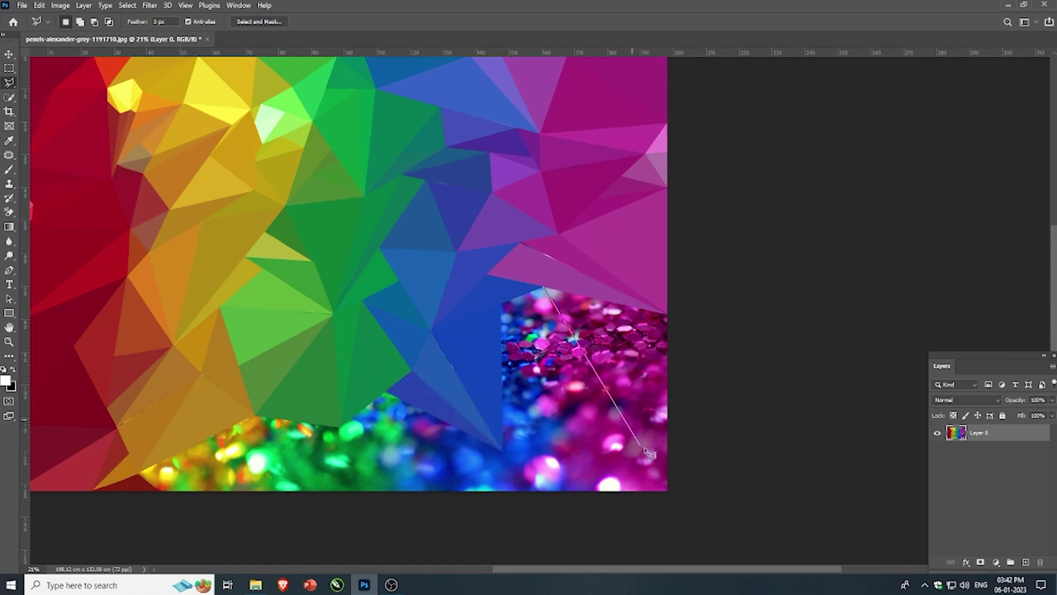
pyautogui.click(670, 493)
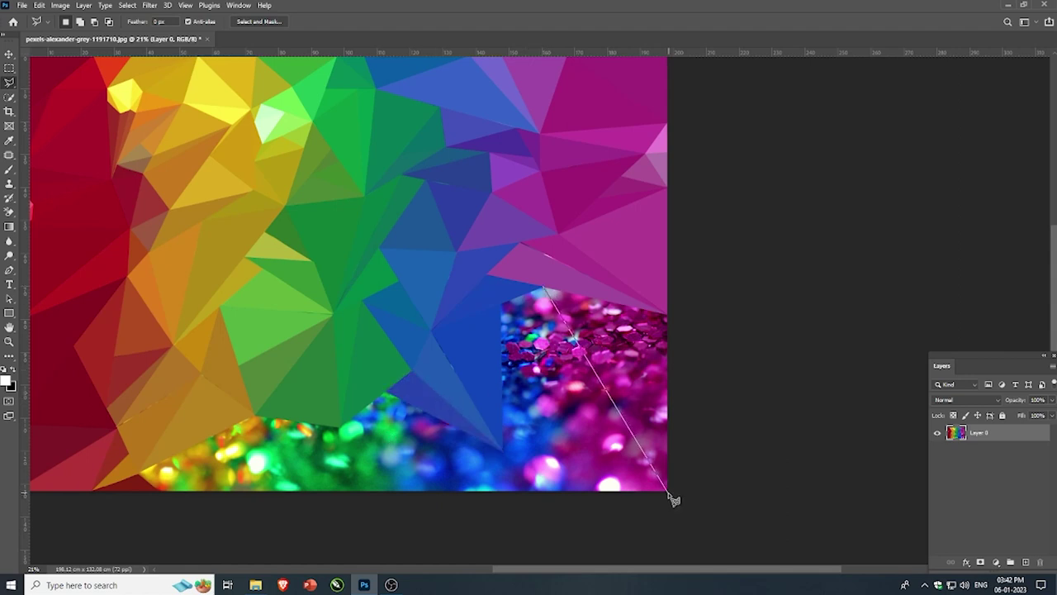
pyautogui.click(670, 315)
pyautogui.hotkey('shift', 'Delete')
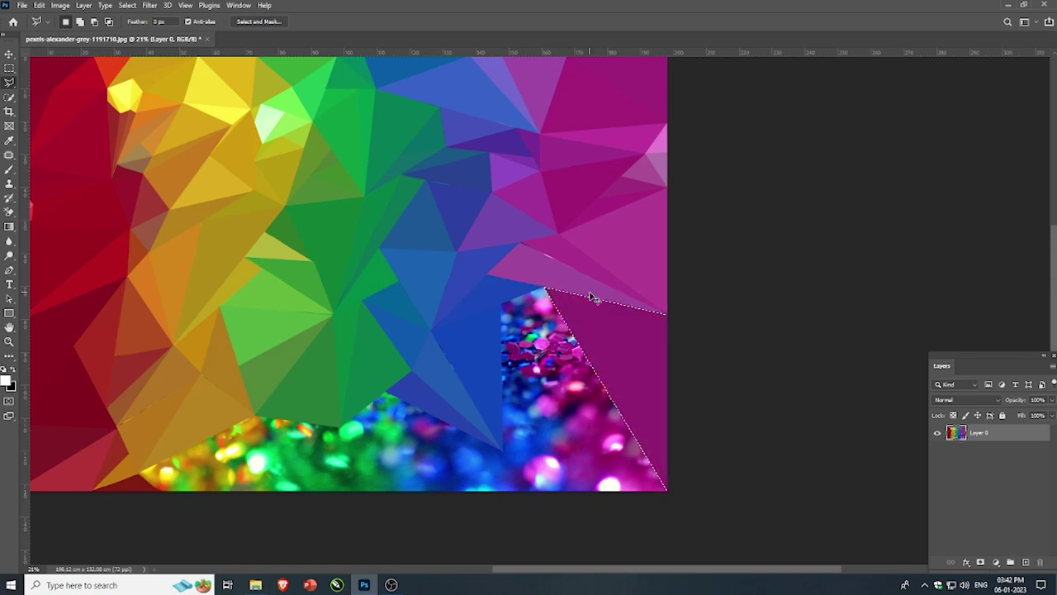
pyautogui.click(499, 305)
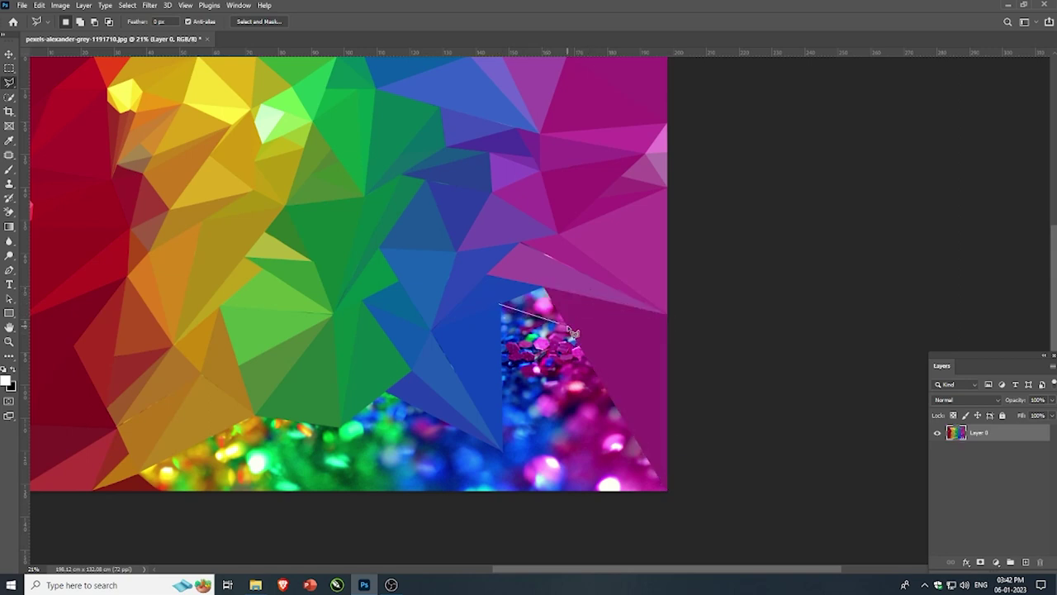
pyautogui.click(543, 288)
pyautogui.click(503, 310)
pyautogui.hotkey('shift', 'Delete')
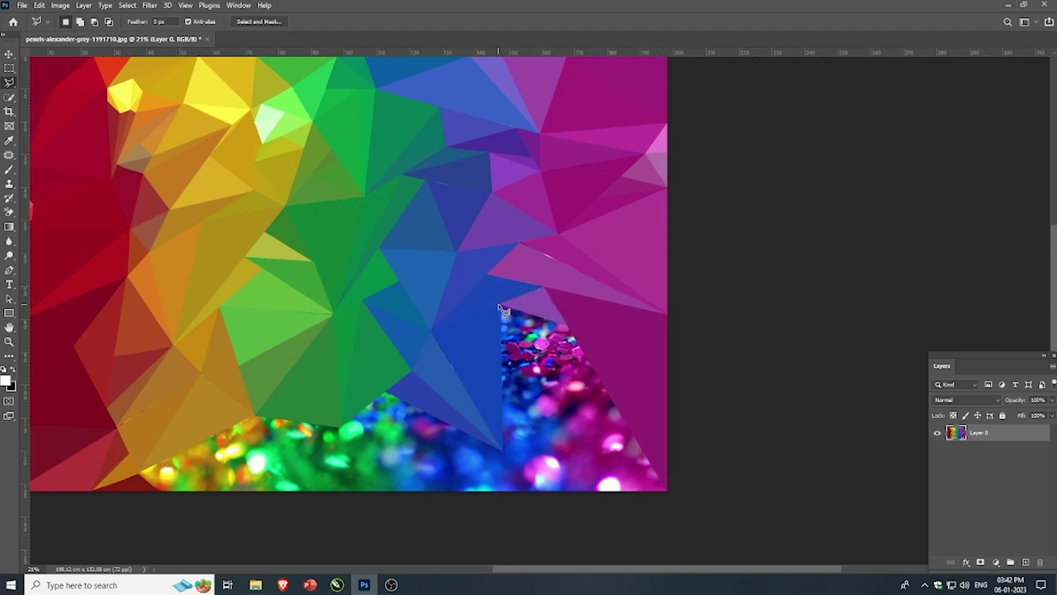
# - Flatten a triangle over the blue-magenta glitter to a blended blue-magenta
pyautogui.click(499, 305)
pyautogui.click(566, 327)
pyautogui.click(502, 450)
pyautogui.click(499, 306)
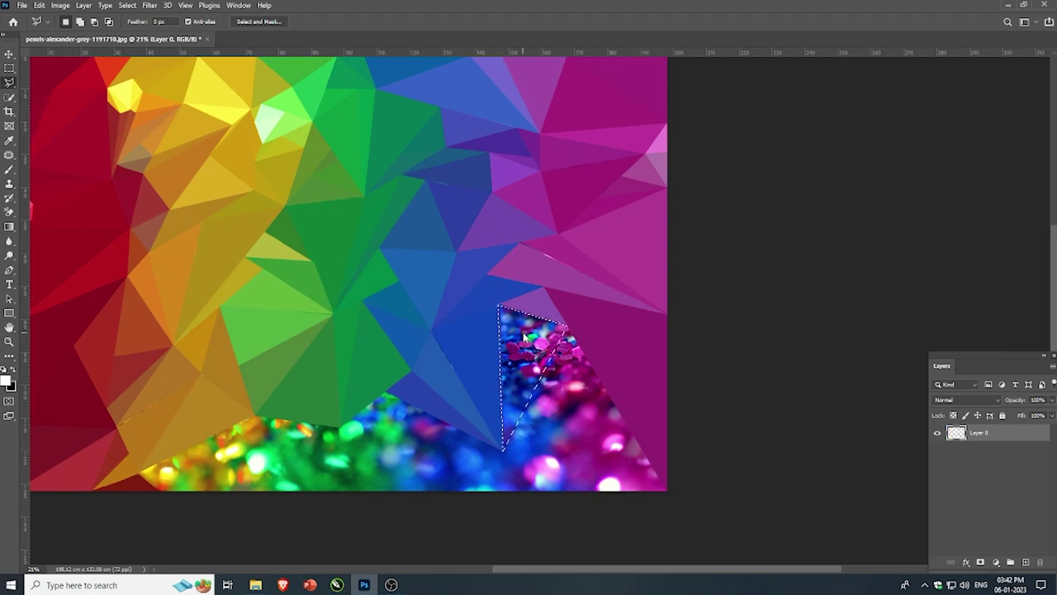
pyautogui.hotkey('shift', 'Delete')
# - Fill a triangle running to the bottom-right corner with matching magenta, then deselect
pyautogui.click(566, 328)
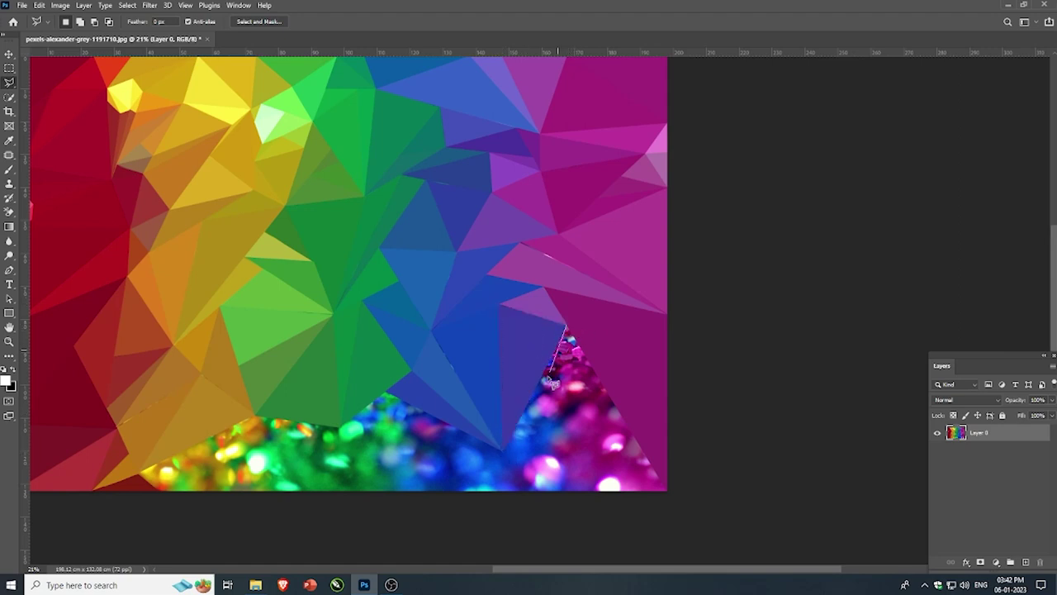
pyautogui.click(540, 382)
pyautogui.click(667, 491)
pyautogui.click(567, 329)
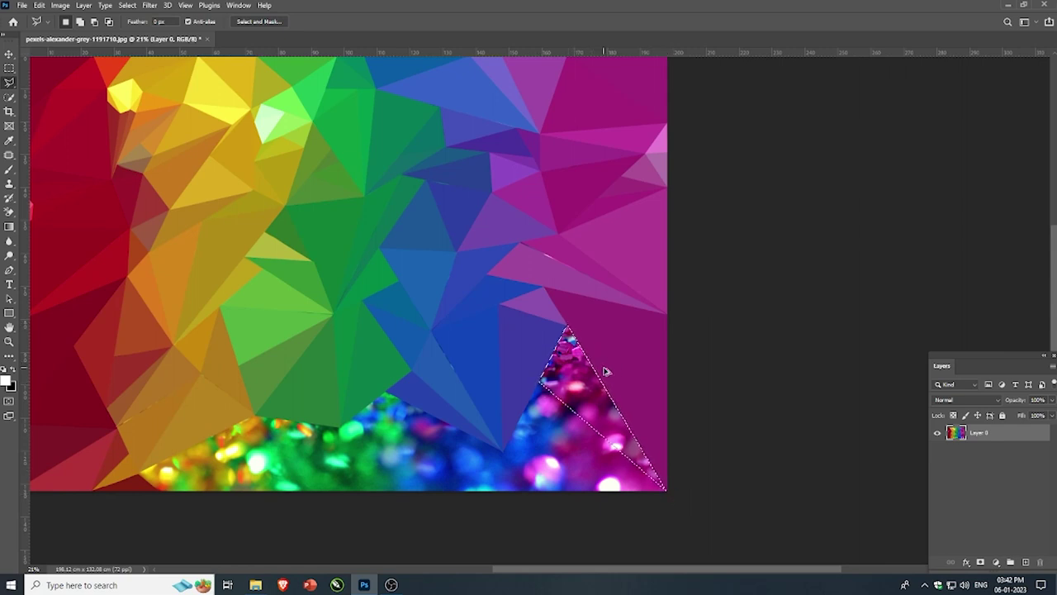
pyautogui.hotkey('shift', 'Delete')
pyautogui.hotkey('ctrl', 'd')
# - Fill the triangle along the bottom edge with flat magenta, then deselect
pyautogui.click(540, 383)
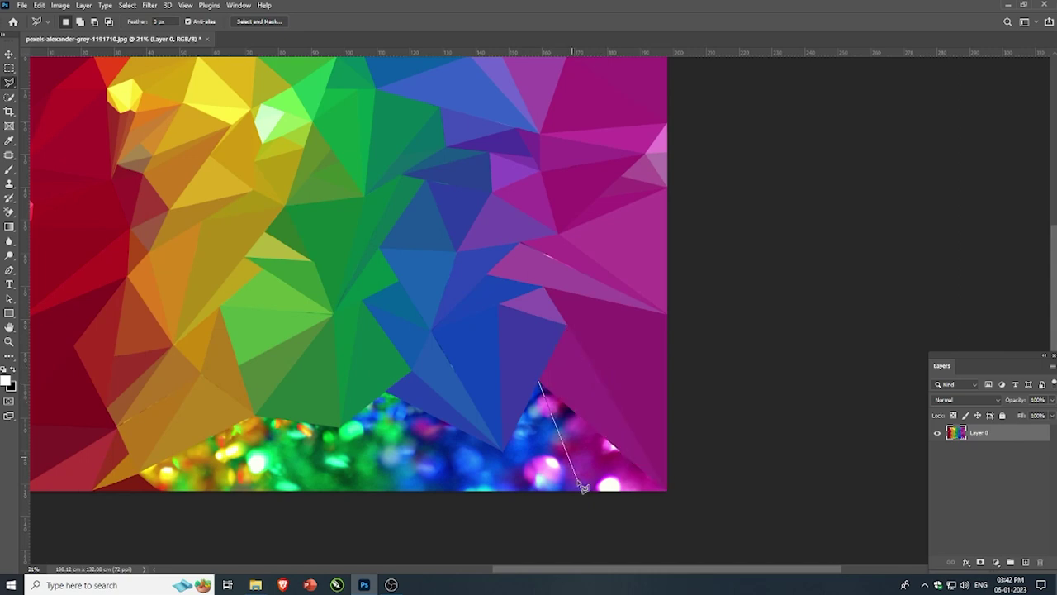
pyautogui.click(569, 489)
pyautogui.click(670, 493)
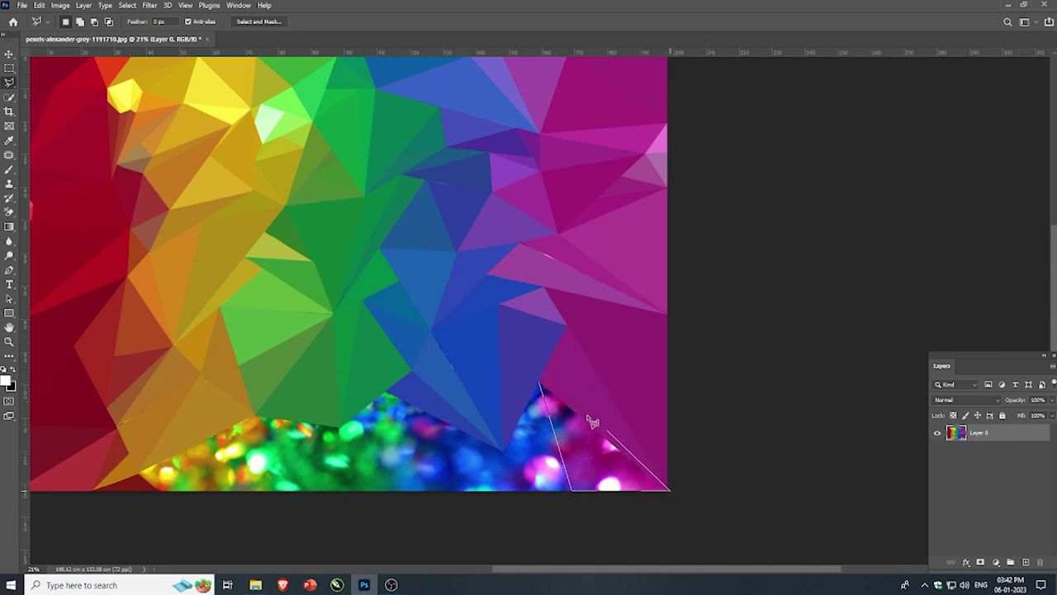
pyautogui.click(540, 384)
pyautogui.hotkey('shift', 'Delete')
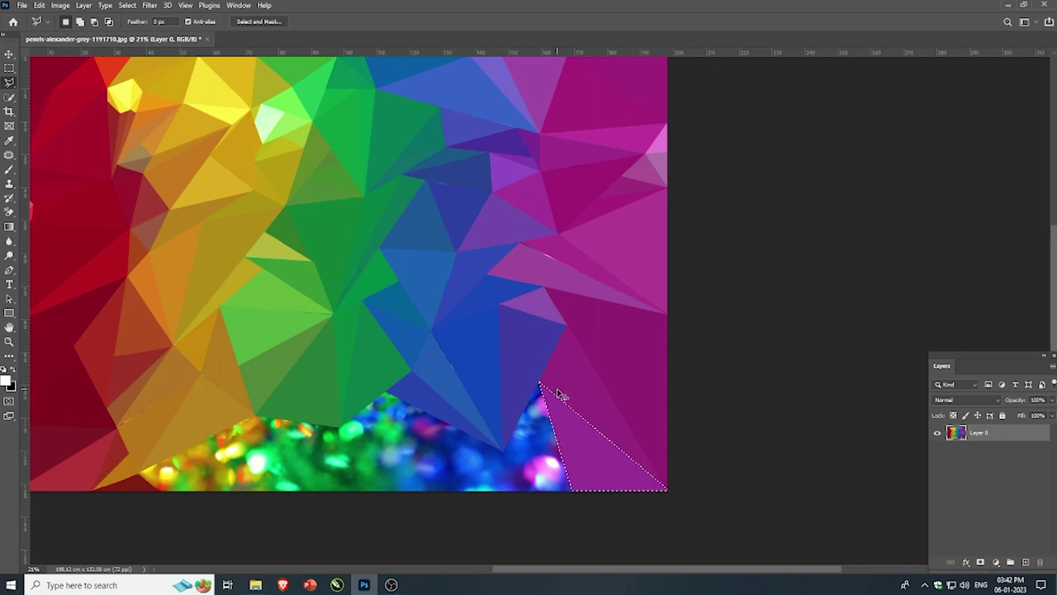
pyautogui.hotkey('ctrl', 'd')
pyautogui.scroll(-2, 544, 448)
pyautogui.scroll(3, 543, 447)
# - Select a triangle over the last right-side blue glitter
pyautogui.click(532, 437)
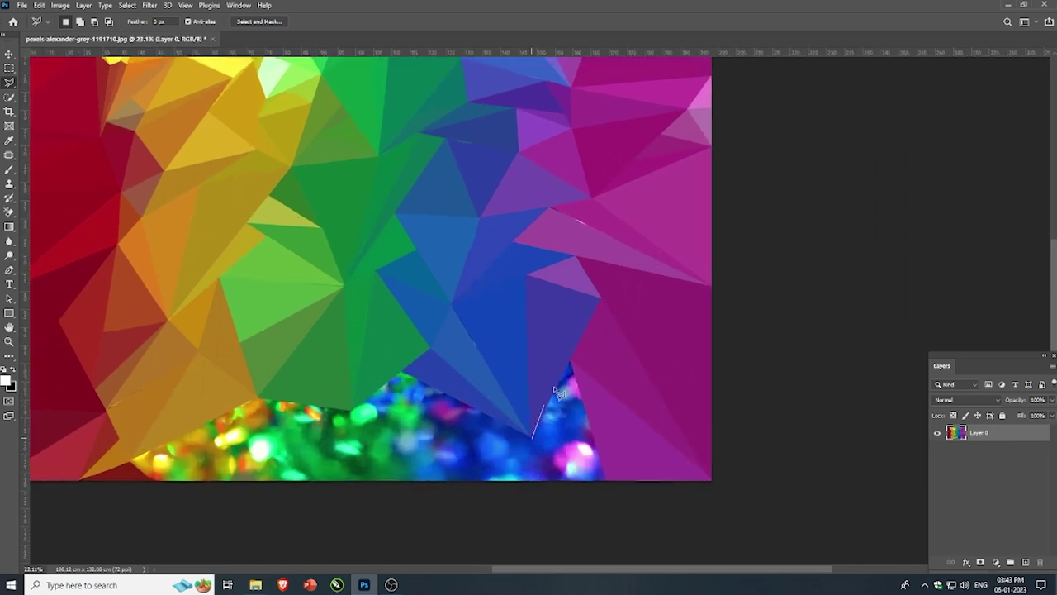
pyautogui.click(571, 361)
pyautogui.click(532, 437)
pyautogui.scroll(-2, 653, 421)
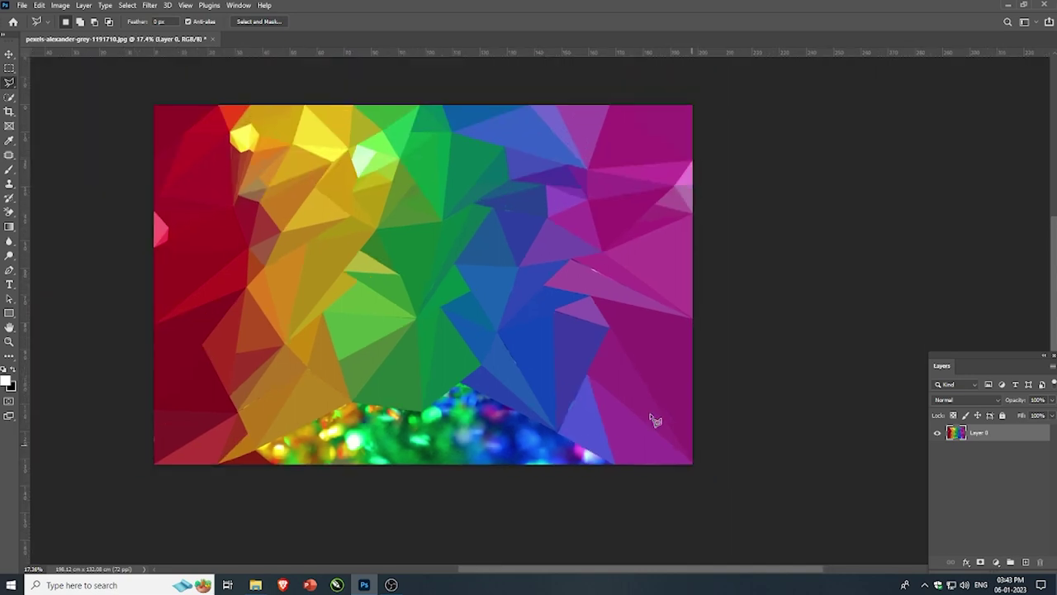
pyautogui.scroll(2, 514, 456)
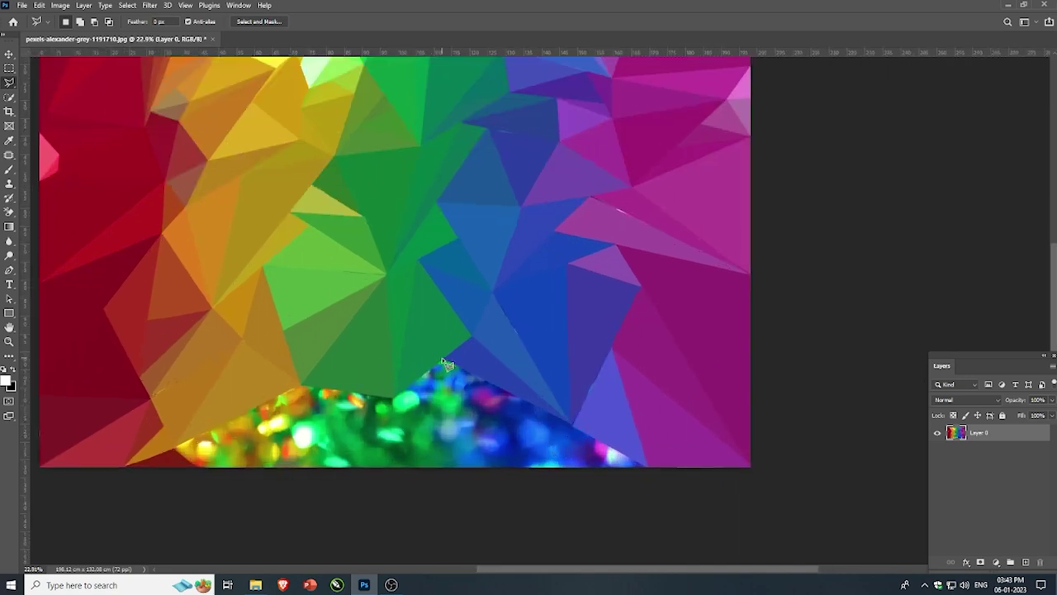
# - Outline the leftover glitter wedge and Content-Aware Fill it with flat blue
pyautogui.click(444, 361)
pyautogui.click(571, 423)
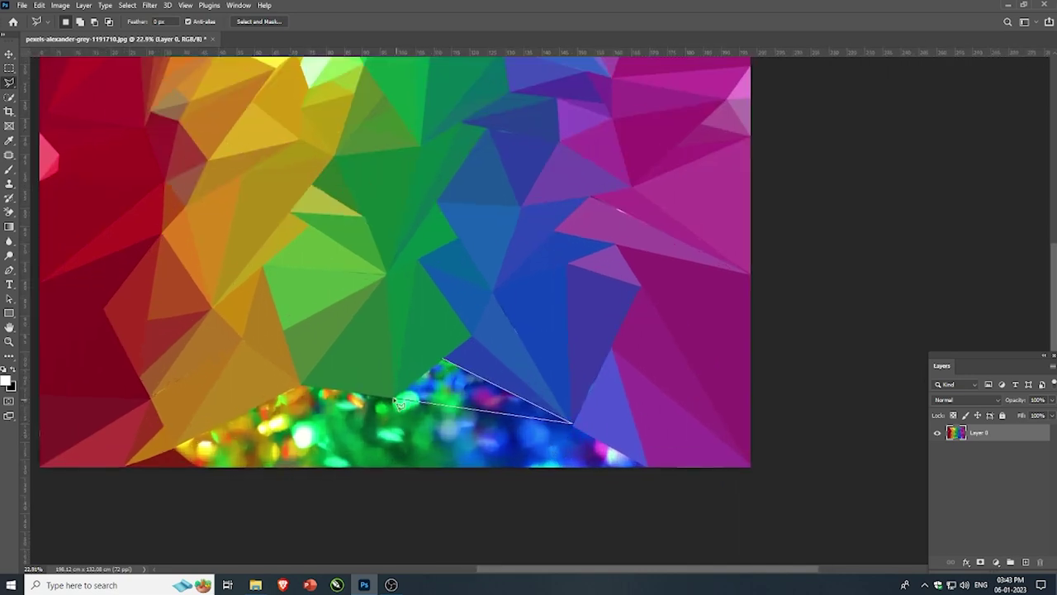
pyautogui.click(395, 400)
pyautogui.click(444, 363)
pyautogui.hotkey('shift', 'Delete')
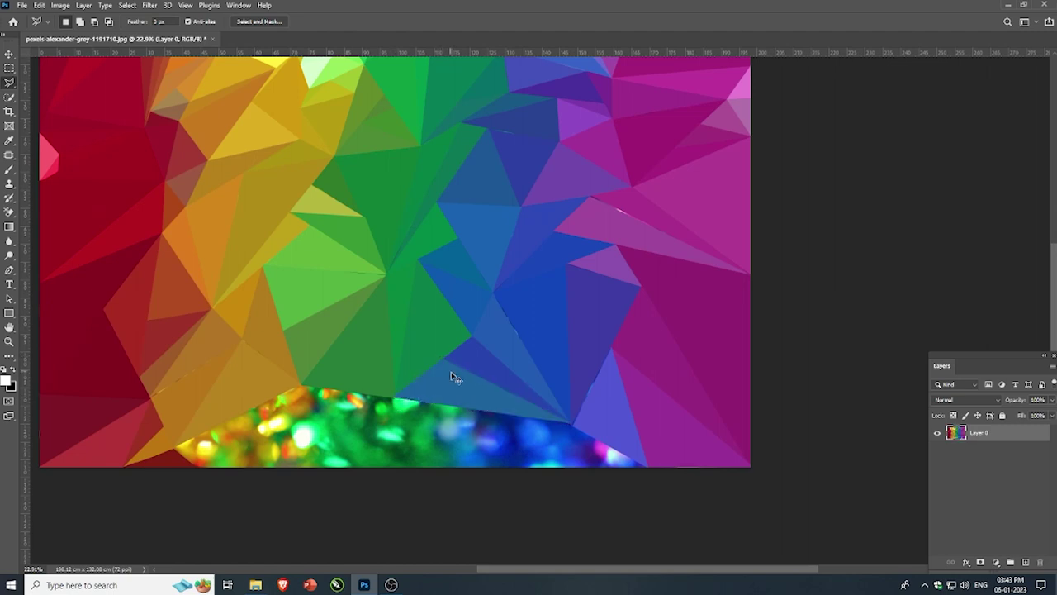
pyautogui.moveTo(451, 377); pyautogui.dragTo(261, 448)
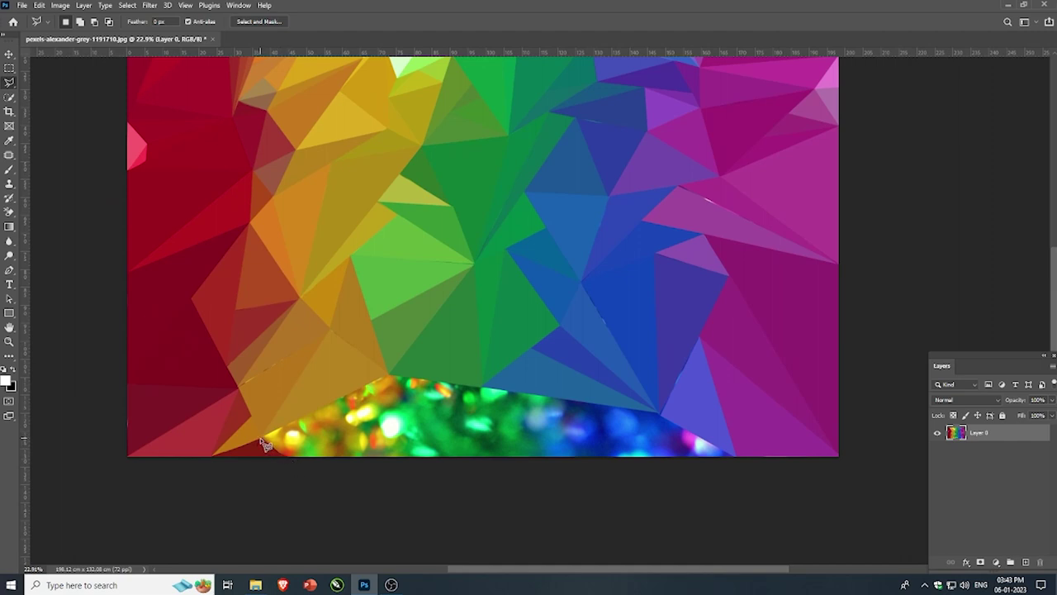
# - Outline the bottom-left glitter triangles and fill them with flat yellow
pyautogui.click(262, 440)
pyautogui.click(286, 457)
pyautogui.click(389, 376)
pyautogui.click(261, 440)
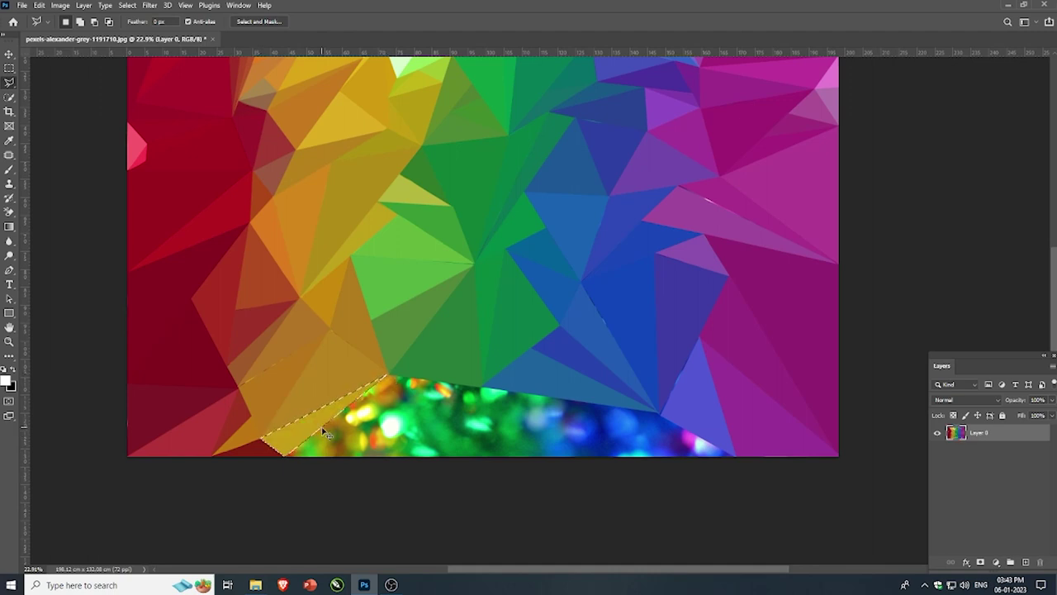
pyautogui.click(388, 376)
pyautogui.click(389, 457)
pyautogui.click(288, 457)
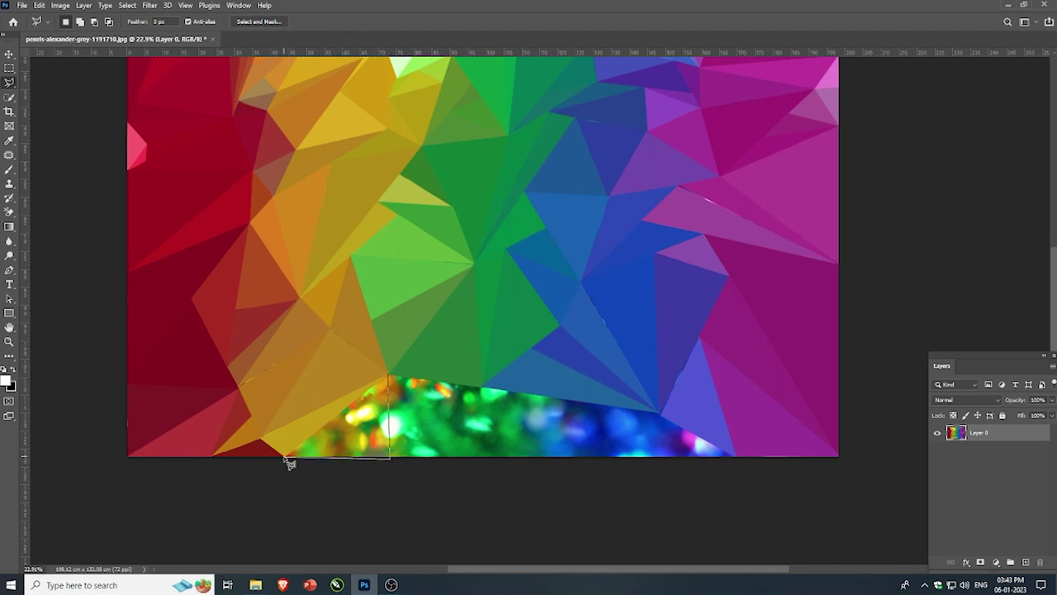
pyautogui.click(388, 378)
pyautogui.hotkey('shift', 'BackSpace')
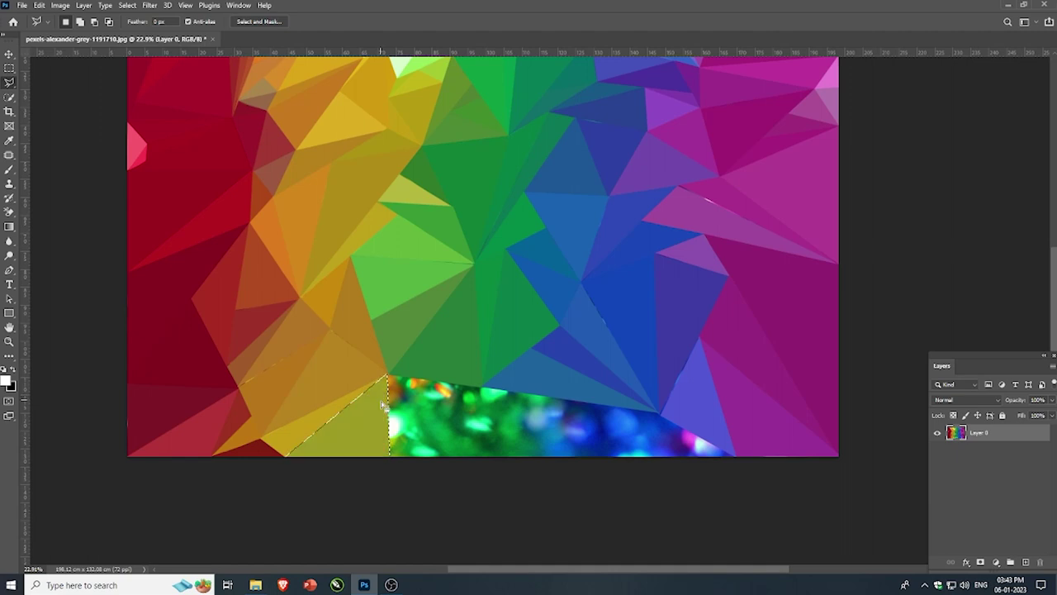
# - Fill the two bottom-centre glitter triangles with flat green
pyautogui.click(389, 377)
pyautogui.click(482, 386)
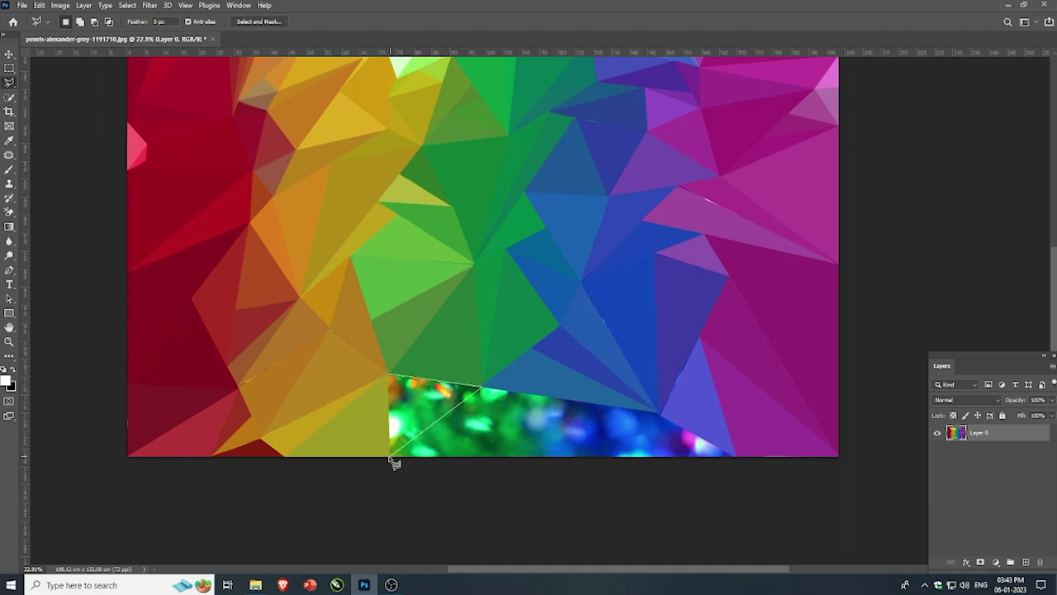
pyautogui.click(390, 457)
pyautogui.click(388, 377)
pyautogui.hotkey('shift', 'BackSpace')
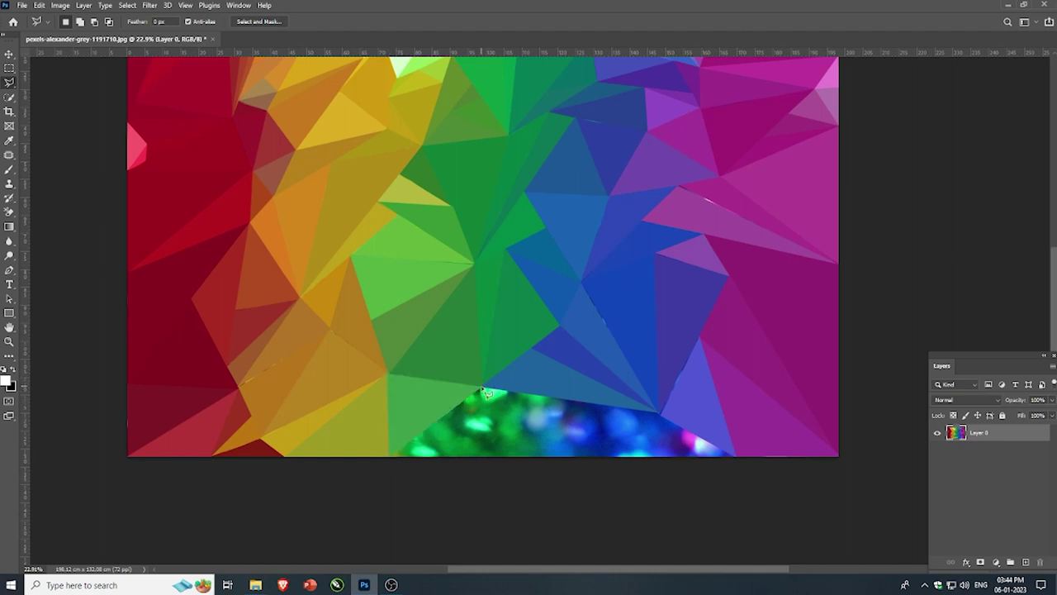
pyautogui.click(538, 457)
pyautogui.click(389, 459)
pyautogui.click(482, 387)
pyautogui.hotkey('shift', 'BackSpace')
# - Fill the next bottom glitter triangle with flat teal-green
pyautogui.click(482, 388)
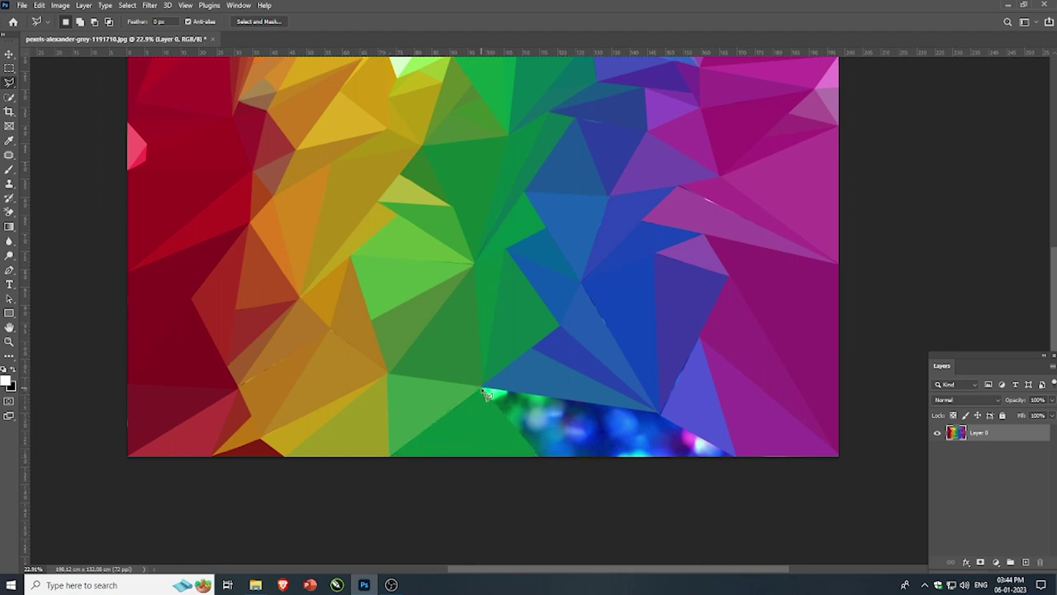
pyautogui.click(540, 456)
pyautogui.click(546, 397)
pyautogui.click(484, 389)
pyautogui.hotkey('shift', 'BackSpace')
# - Outline the last bottom-right glitter triangle and fill it with flat blue
pyautogui.click(545, 396)
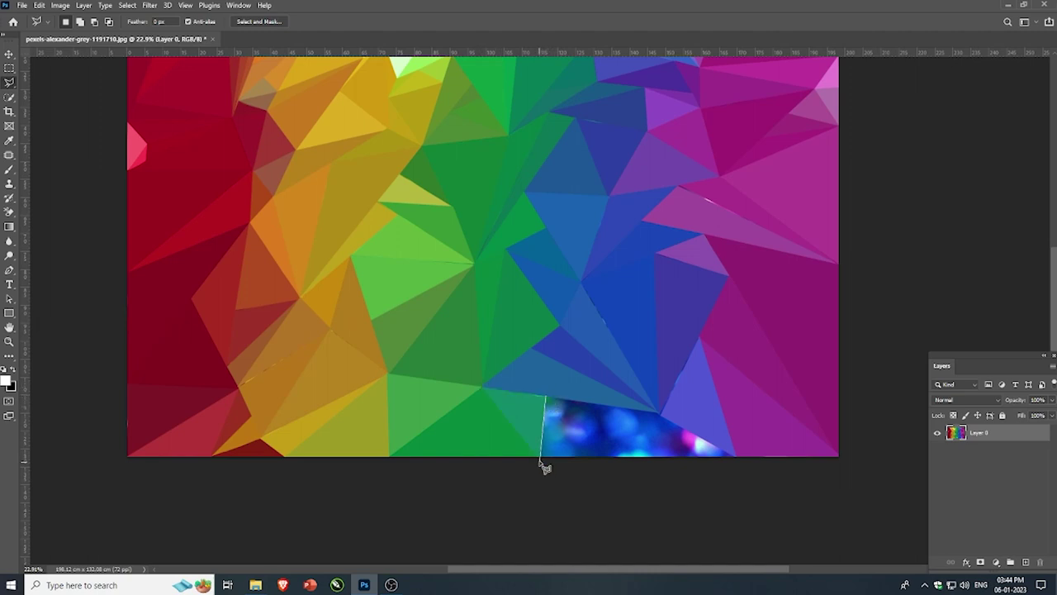
pyautogui.click(545, 457)
pyautogui.click(662, 412)
pyautogui.click(545, 397)
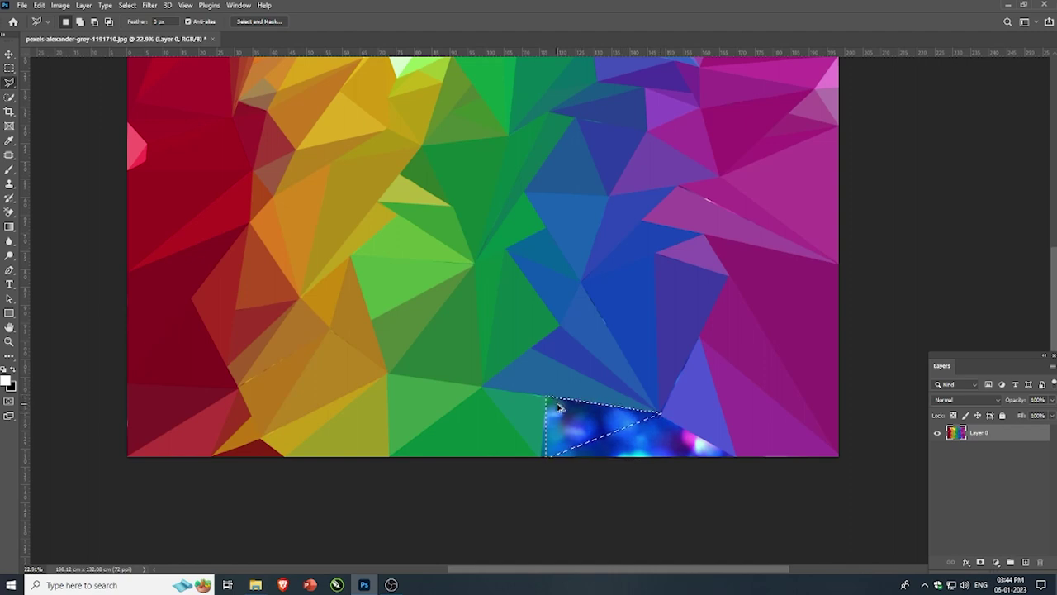
pyautogui.hotkey('ctrl', 'd')
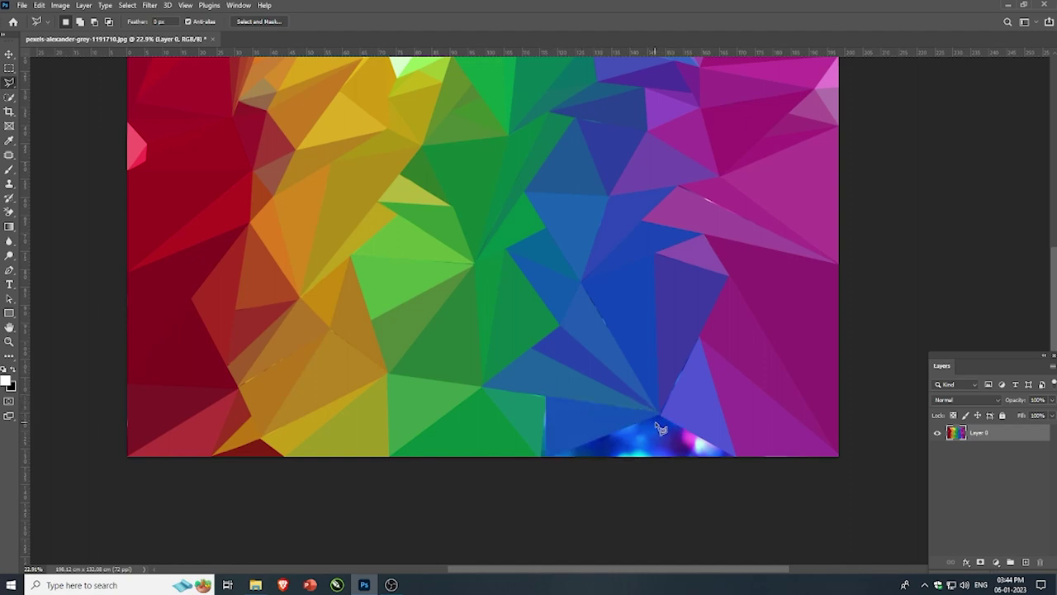
pyautogui.click(660, 411)
pyautogui.click(546, 456)
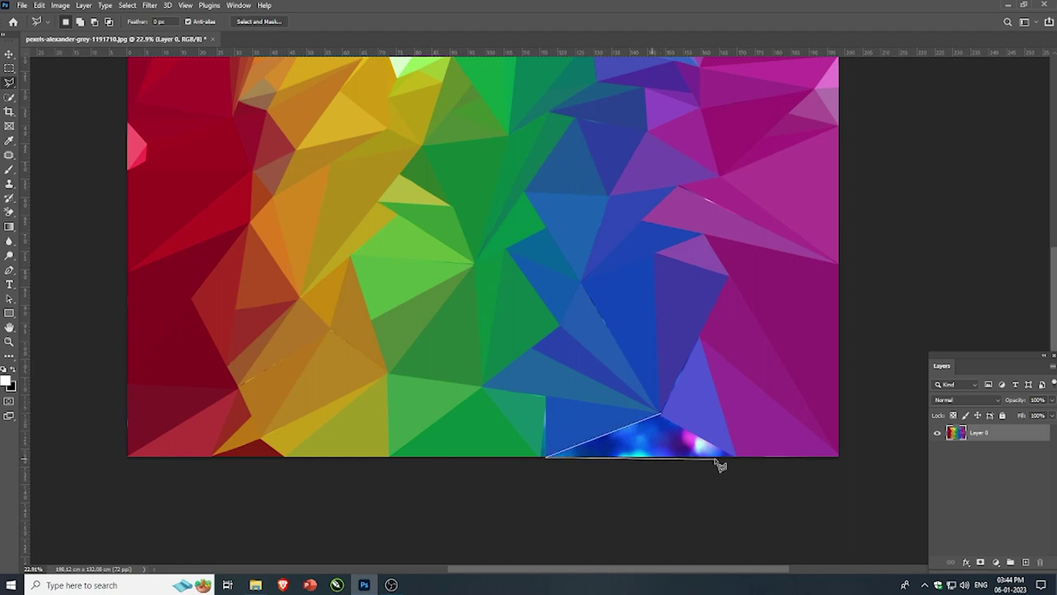
pyautogui.click(662, 411)
pyautogui.press('Delete')
# - Deselect, then select the thin seam between the teal and blue triangles
pyautogui.hotkey('ctrl', 'd')
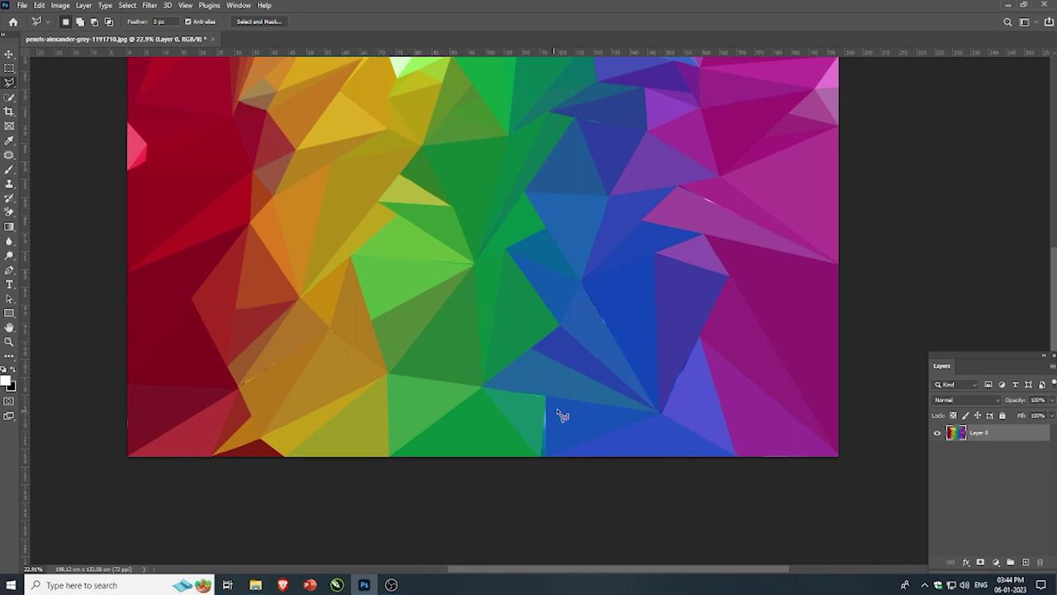
pyautogui.scroll(1, 562, 416)
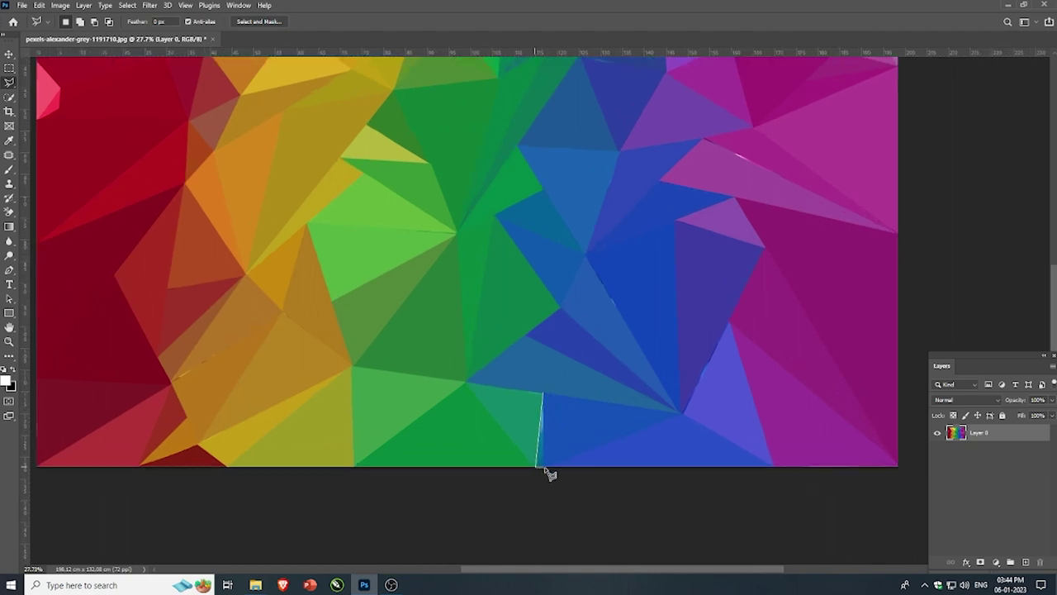
pyautogui.click(543, 395)
pyautogui.scroll(-1, 483, 435)
pyautogui.scroll(-1, 477, 433)
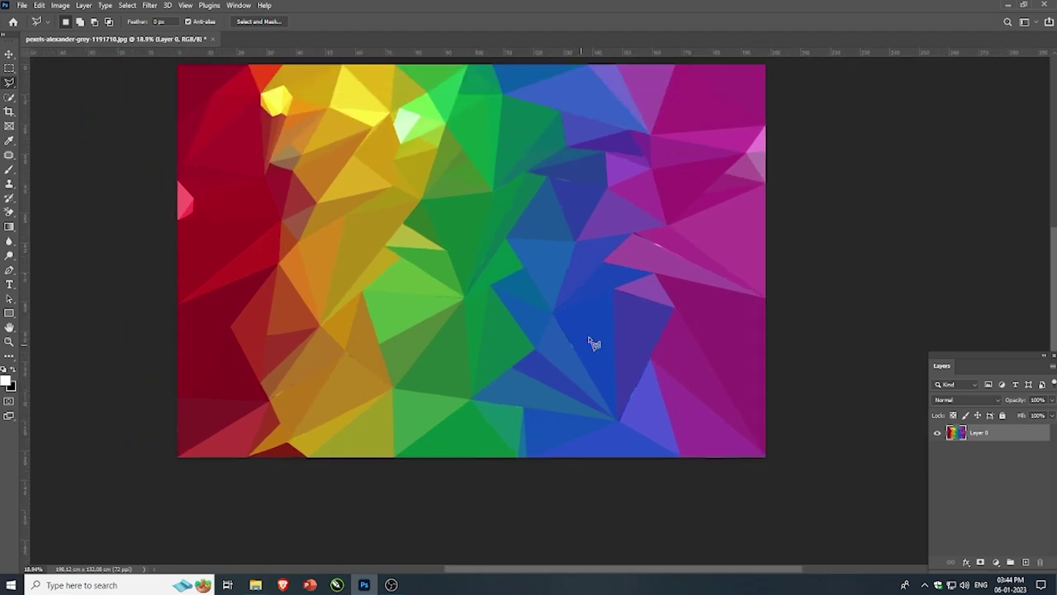
pyautogui.scroll(1, 664, 244)
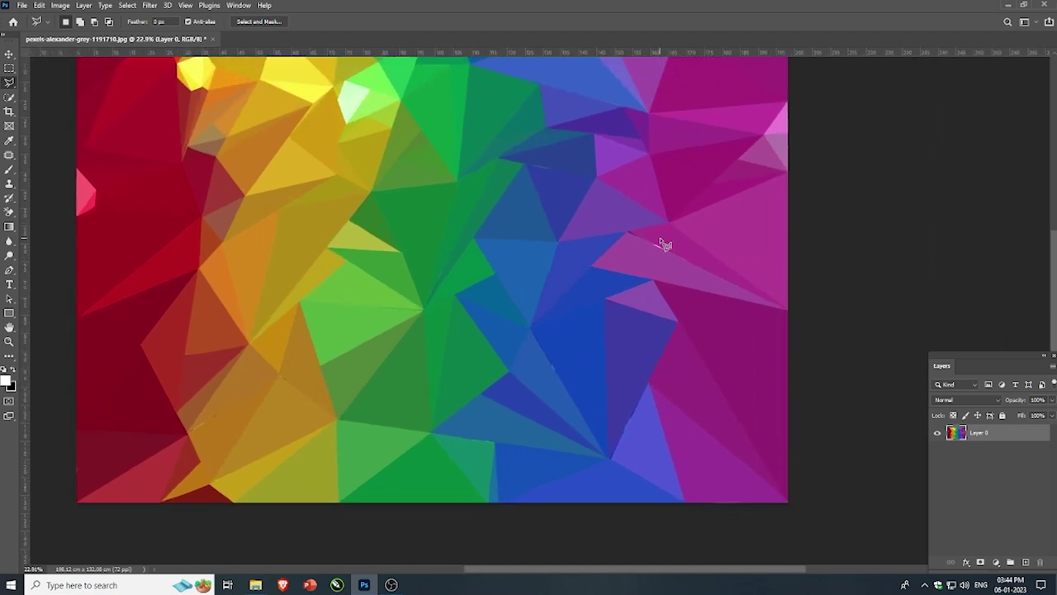
# - Outline the streaky magenta triangle at the right edge and flatten it
pyautogui.click(788, 310)
pyautogui.scroll(-1, 670, 326)
pyautogui.scroll(2, 661, 252)
pyautogui.scroll(7, 546, 264)
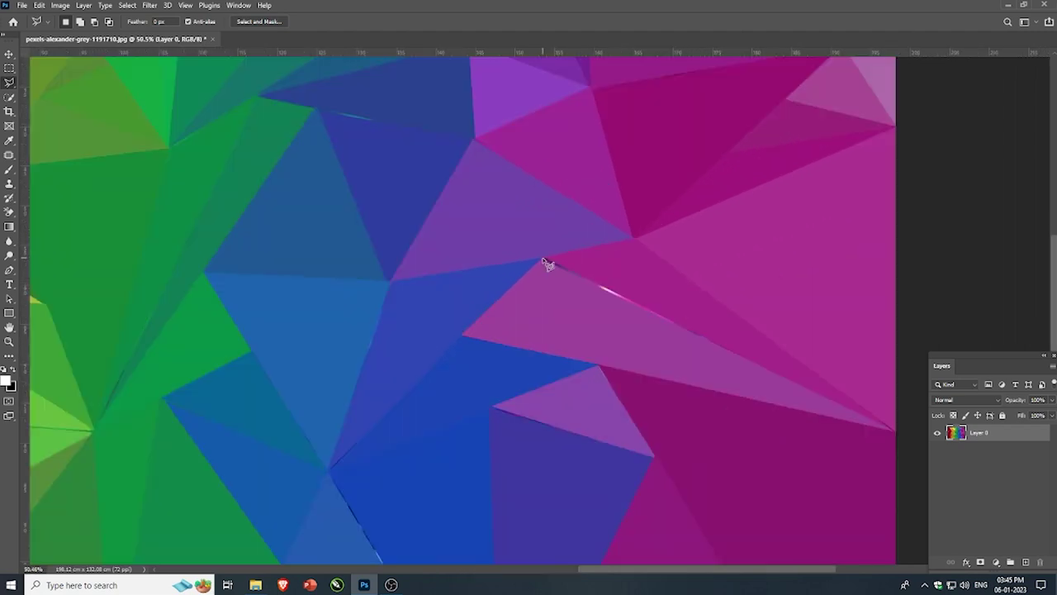
pyautogui.click(543, 259)
pyautogui.scroll(-3, 520, 272)
pyautogui.click(612, 257)
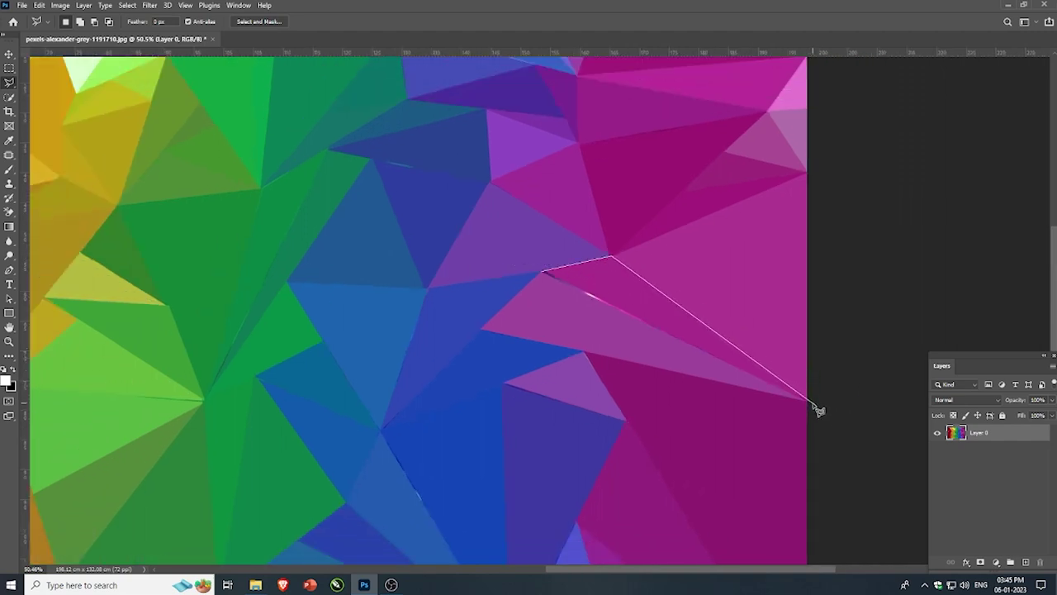
pyautogui.click(809, 401)
pyautogui.click(545, 271)
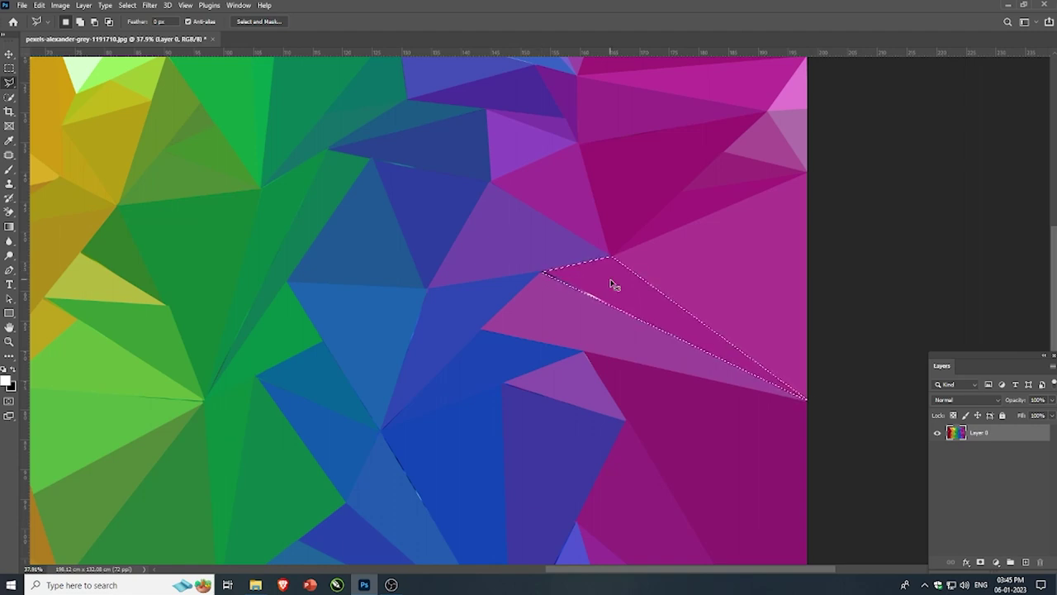
pyautogui.hotkey('ctrl', 'd')
pyautogui.scroll(-3, 726, 272)
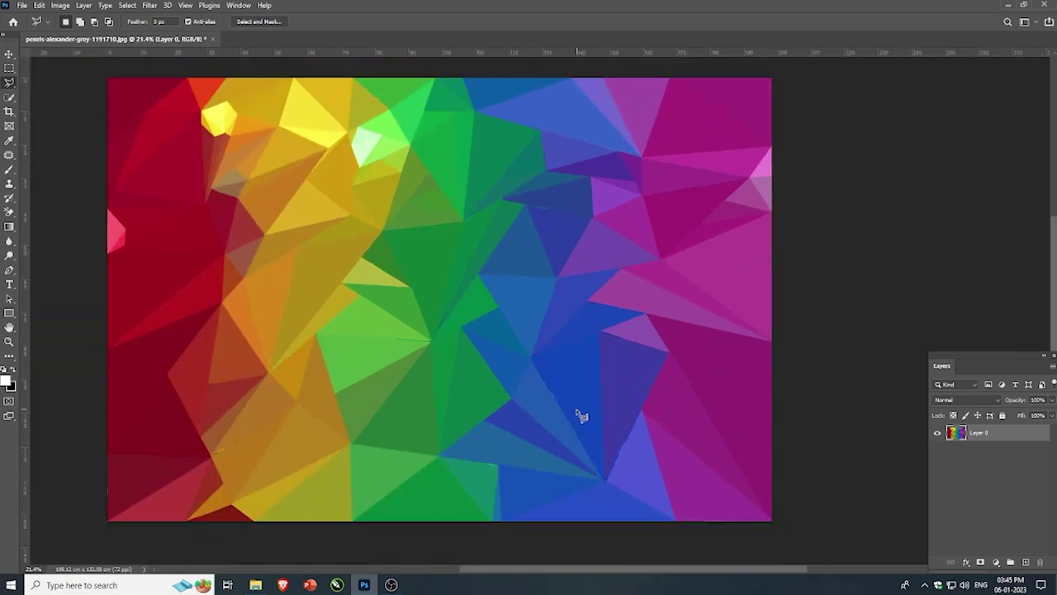
# - Zoom out to review the complete low-poly mosaic and activate the Move tool
pyautogui.scroll(-1, 627, 438)
pyautogui.scroll(1, 627, 438)
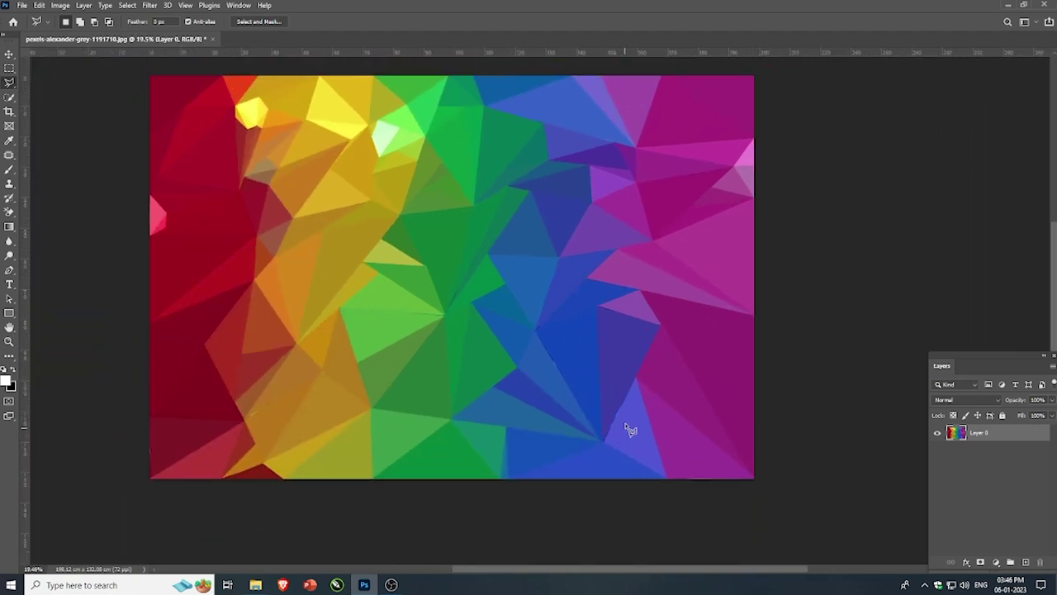
pyautogui.scroll(1, 627, 430)
pyautogui.scroll(-1, 629, 439)
pyautogui.scroll(-1, 628, 438)
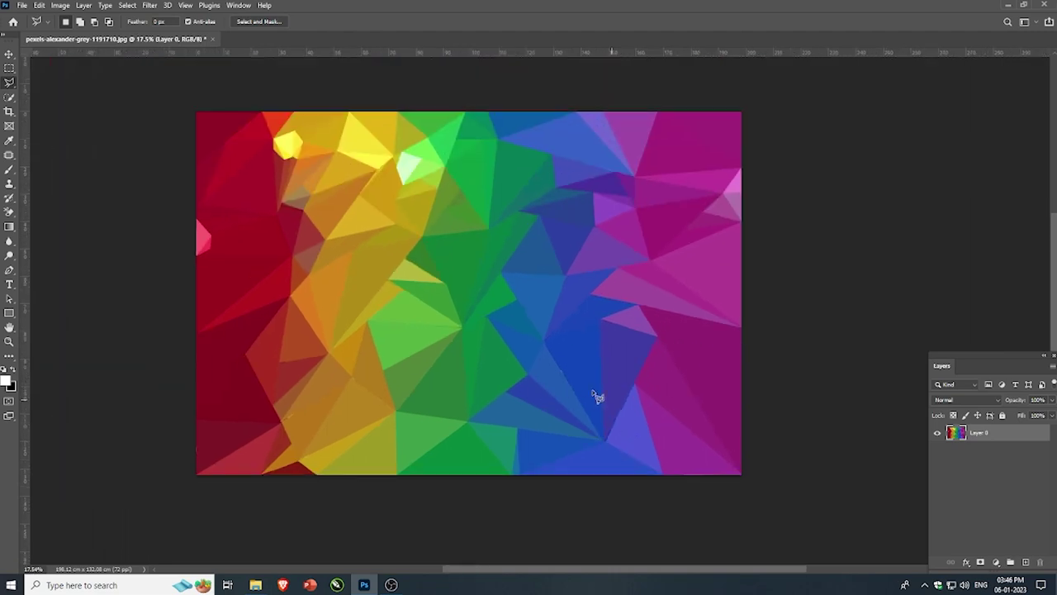
pyautogui.scroll(6, 306, 424)
pyautogui.scroll(-7, 307, 423)
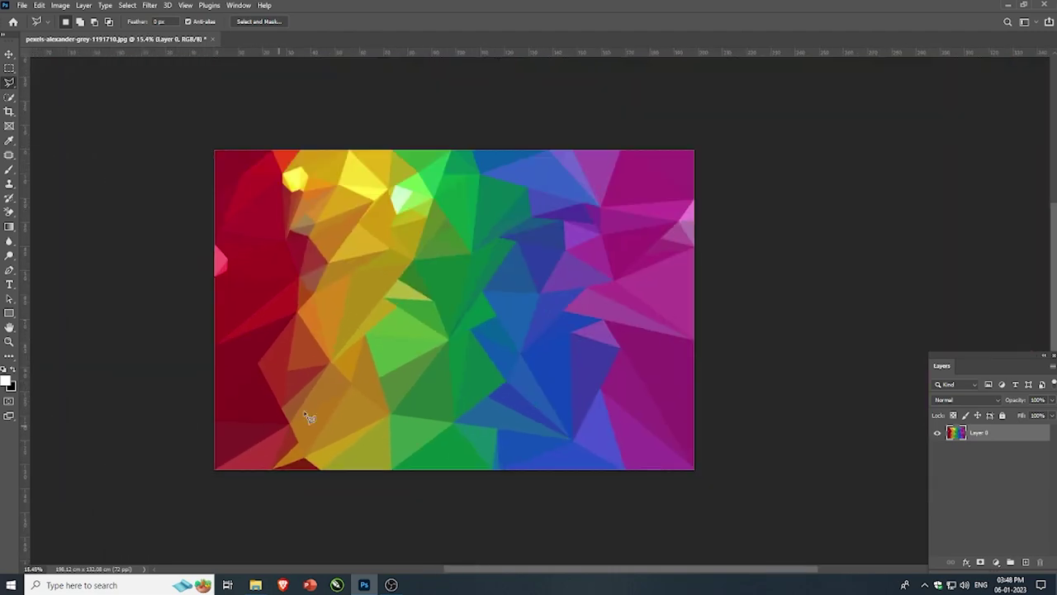
pyautogui.click(9, 53)
pyautogui.scroll(4, 766, 163)
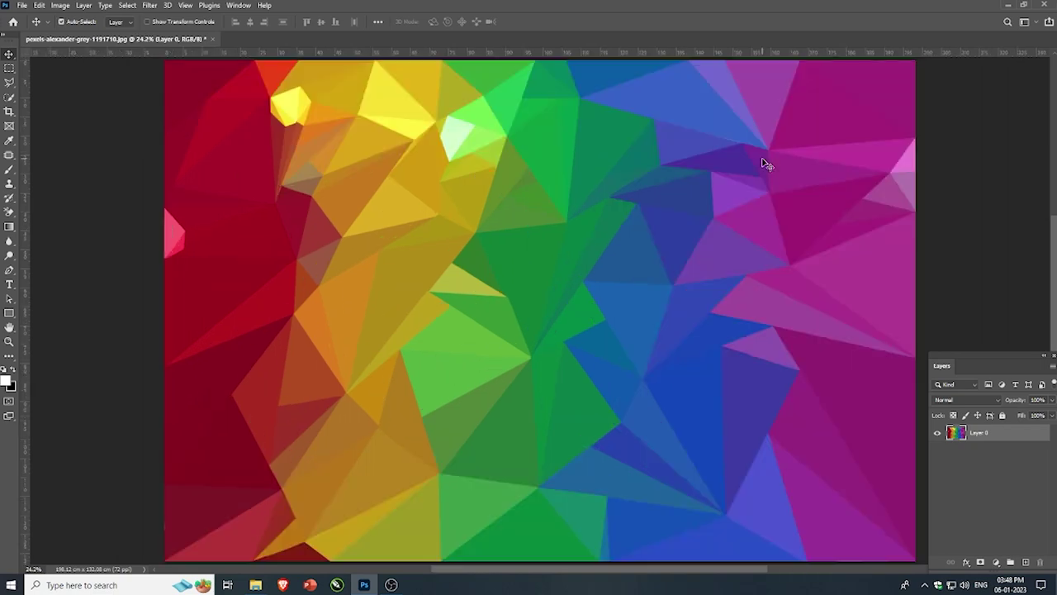